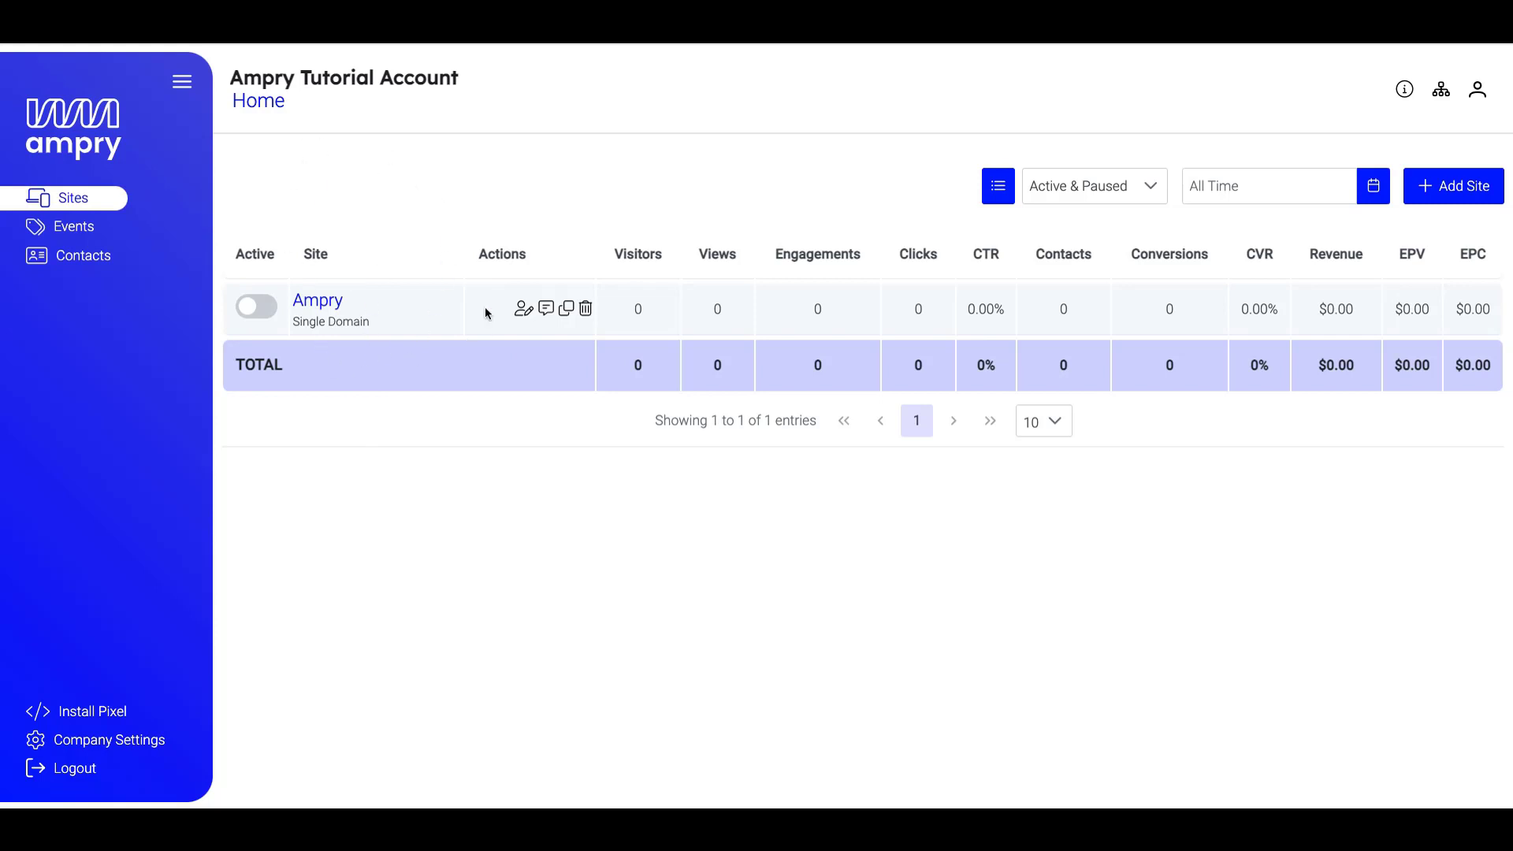
Open the Cart Abandonment placement of the Ampry site and bring up its placement settings for editing
click(354, 304)
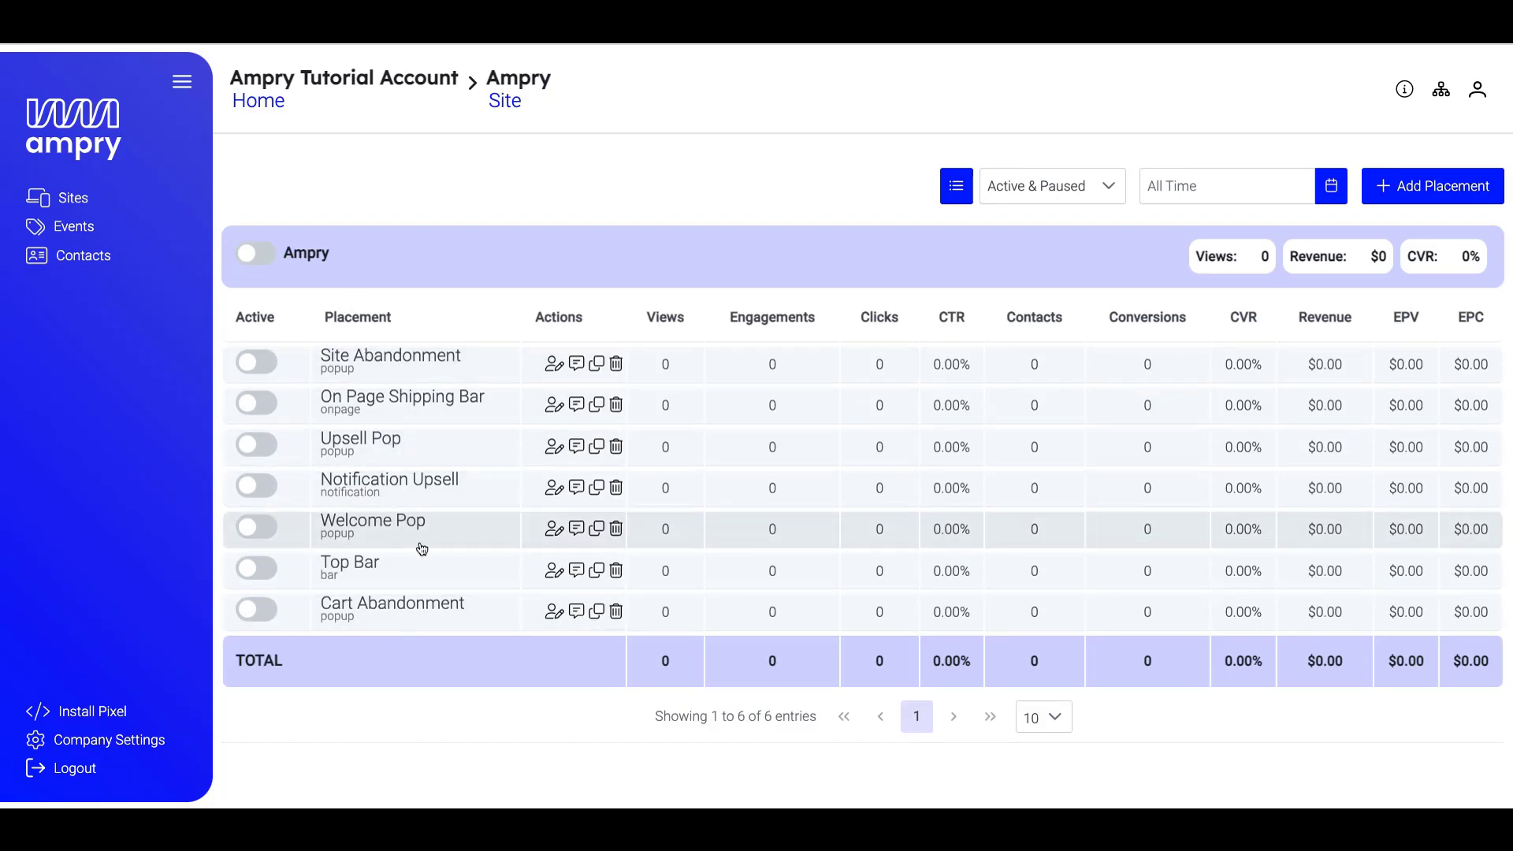
click(448, 612)
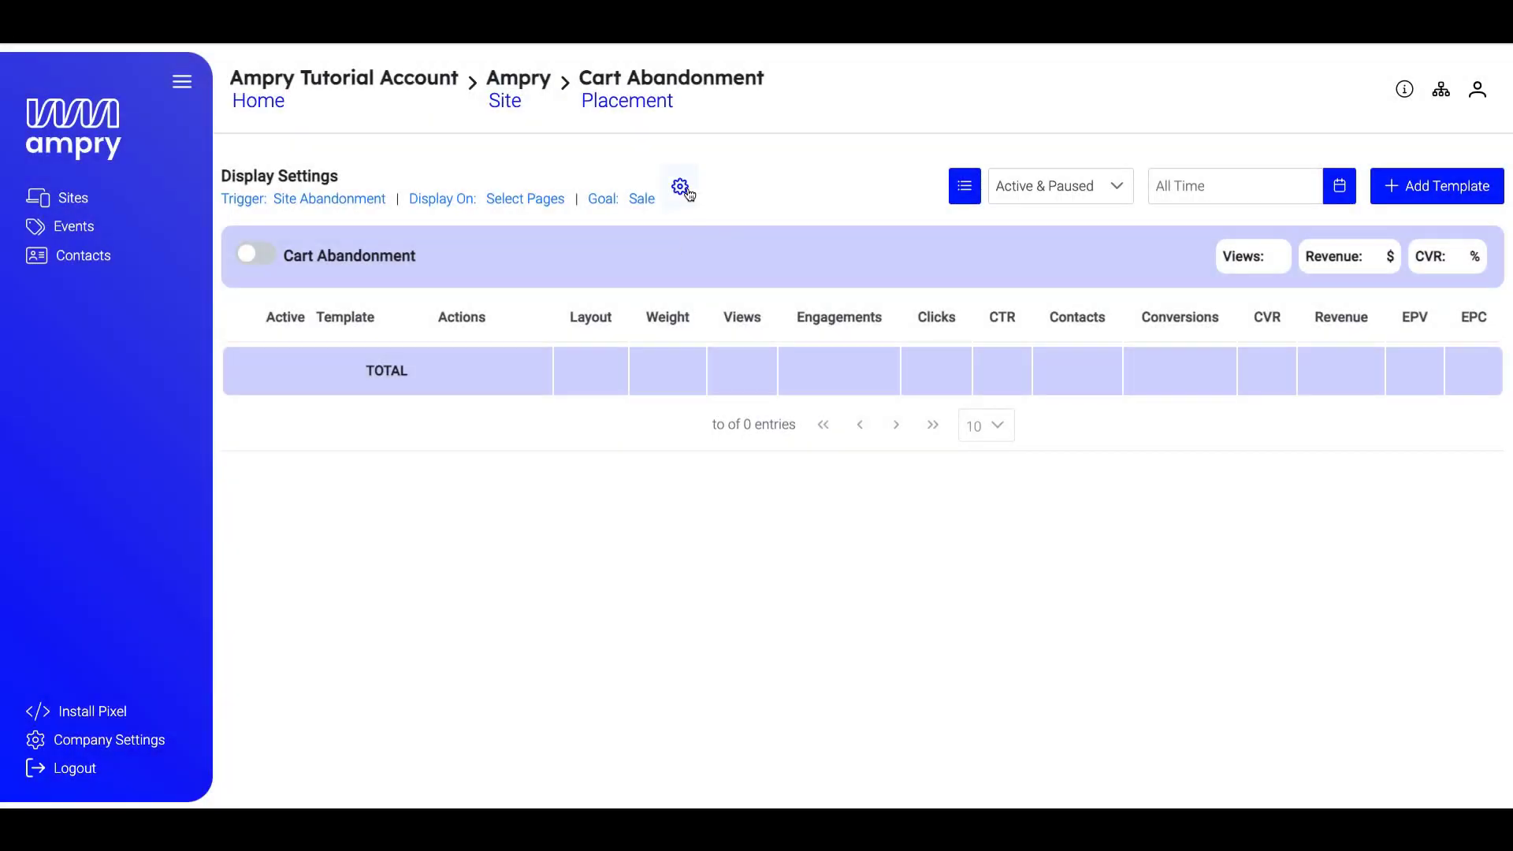
click(680, 187)
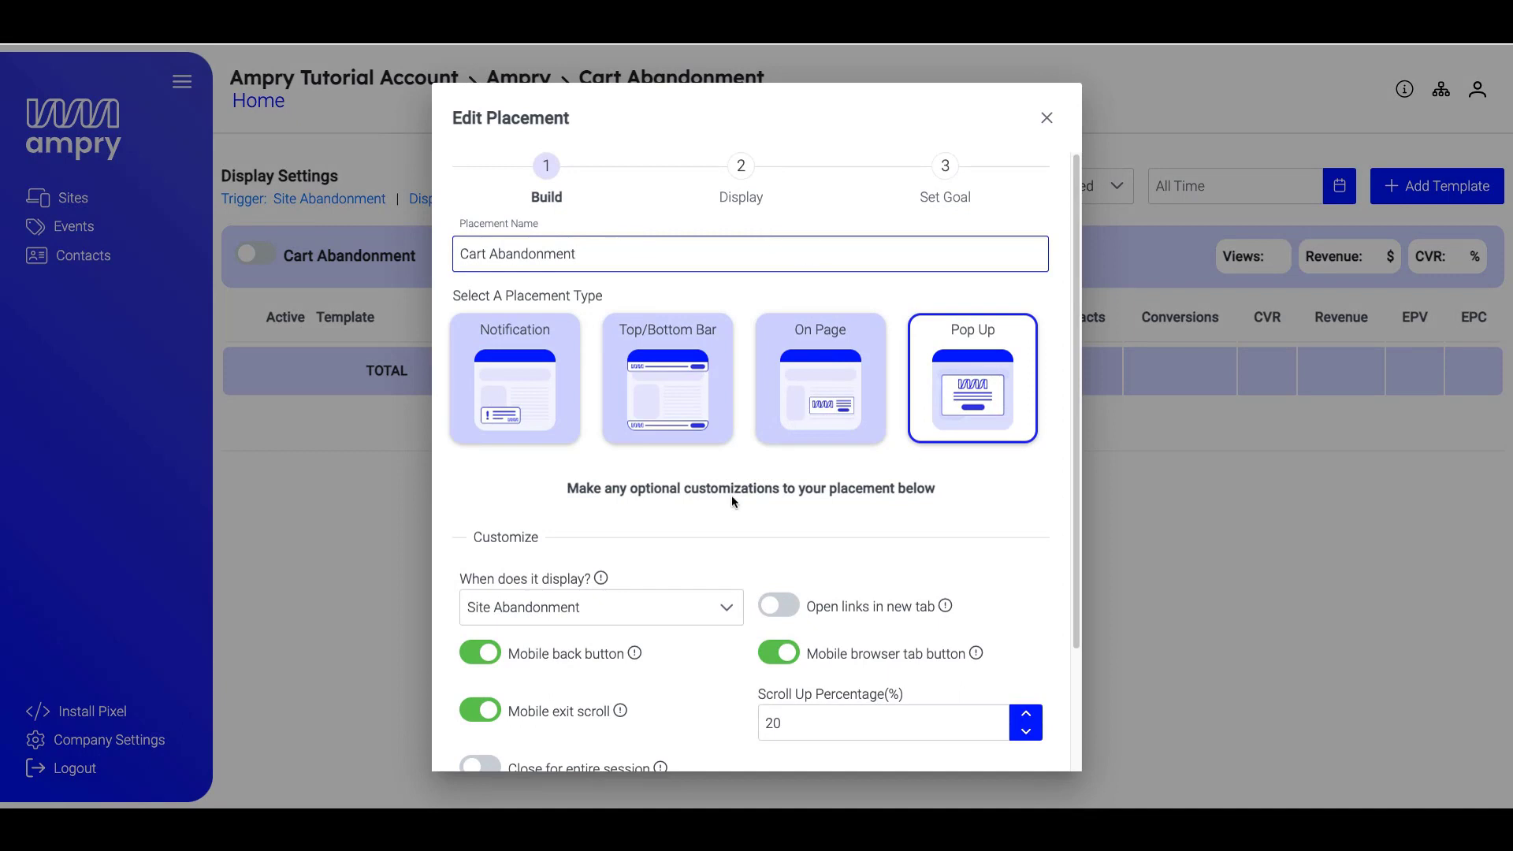
Review the placement's build customizations, including the expanded advanced display settings
scroll(731, 500, down, 2)
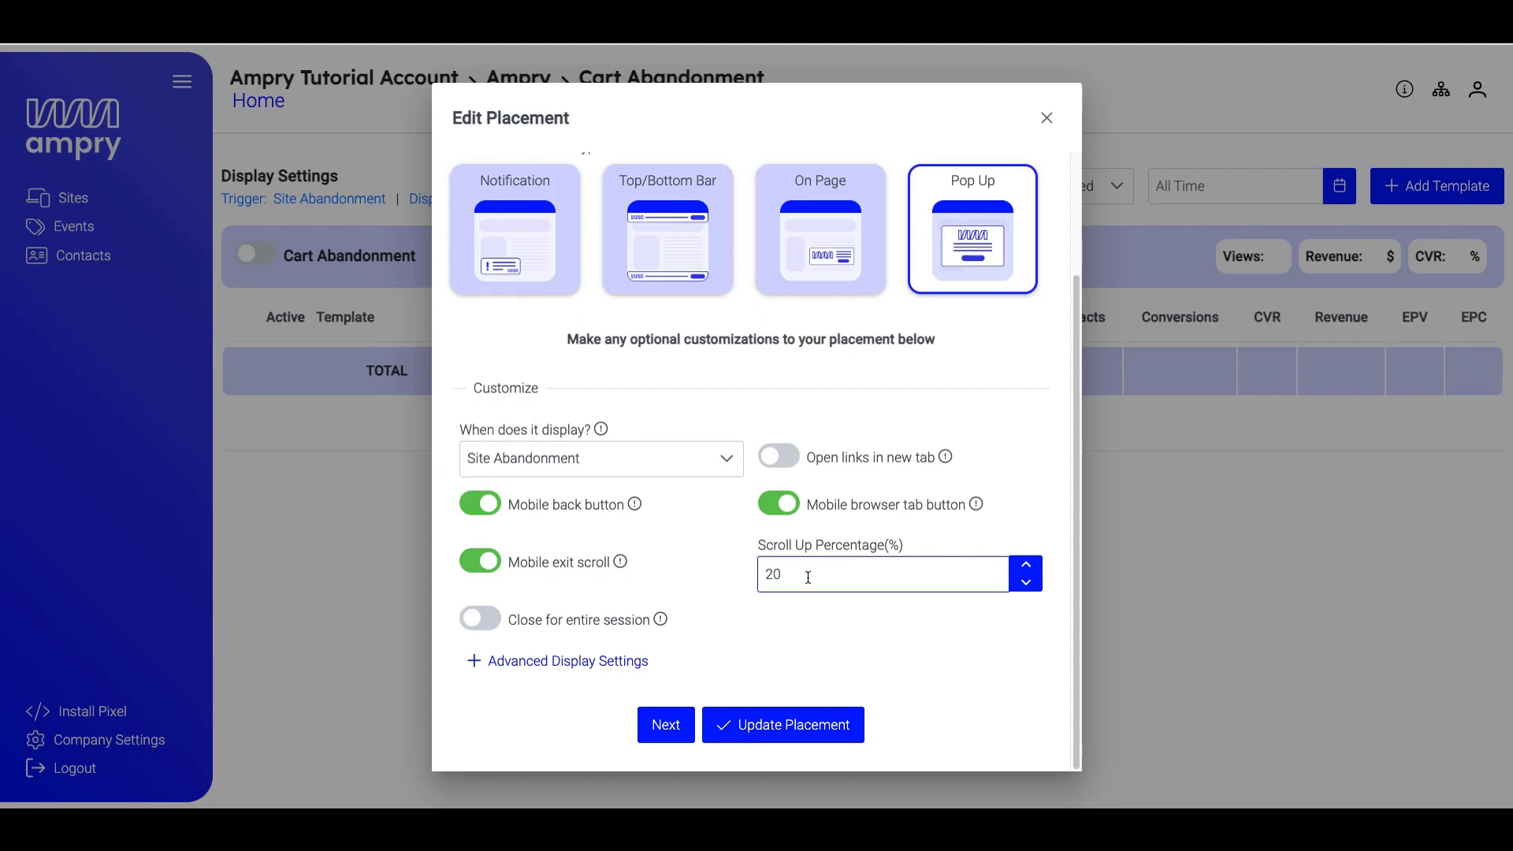
click(543, 662)
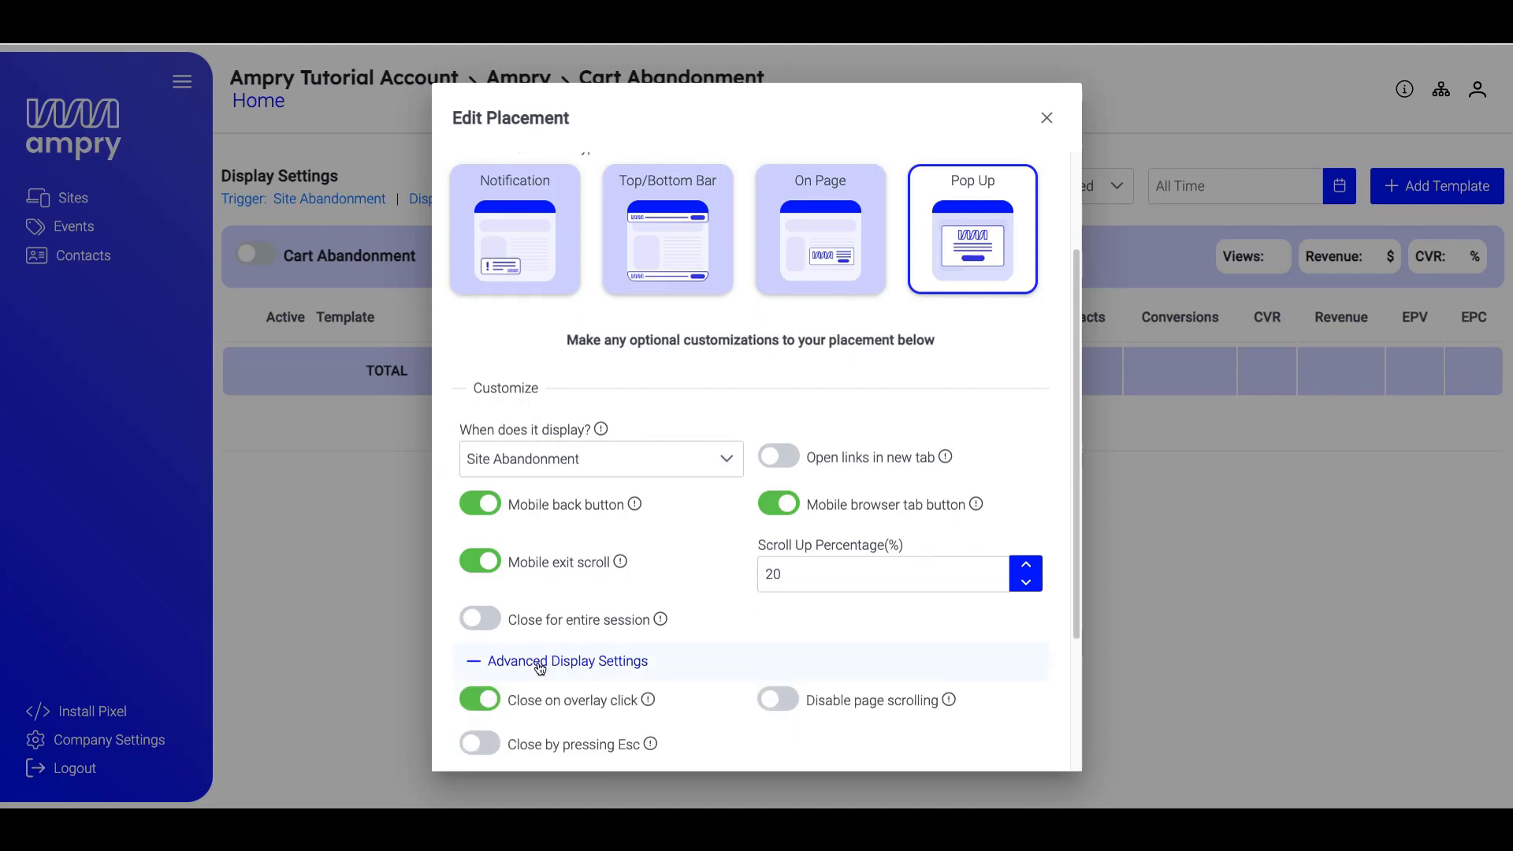
scroll(541, 668, down, 2)
scroll(541, 668, down, 3)
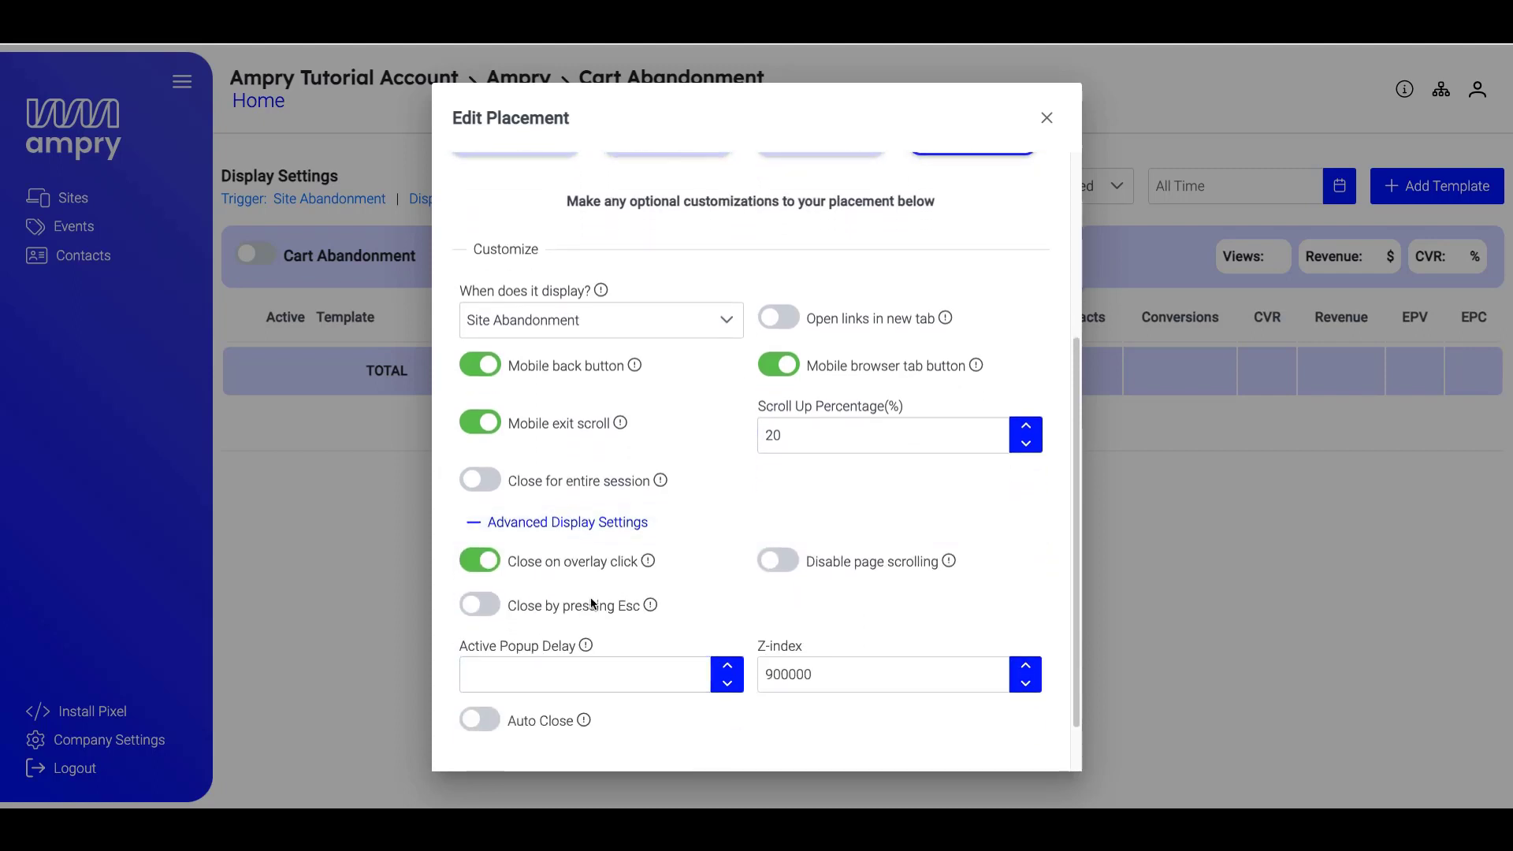
scroll(627, 565, down, 2)
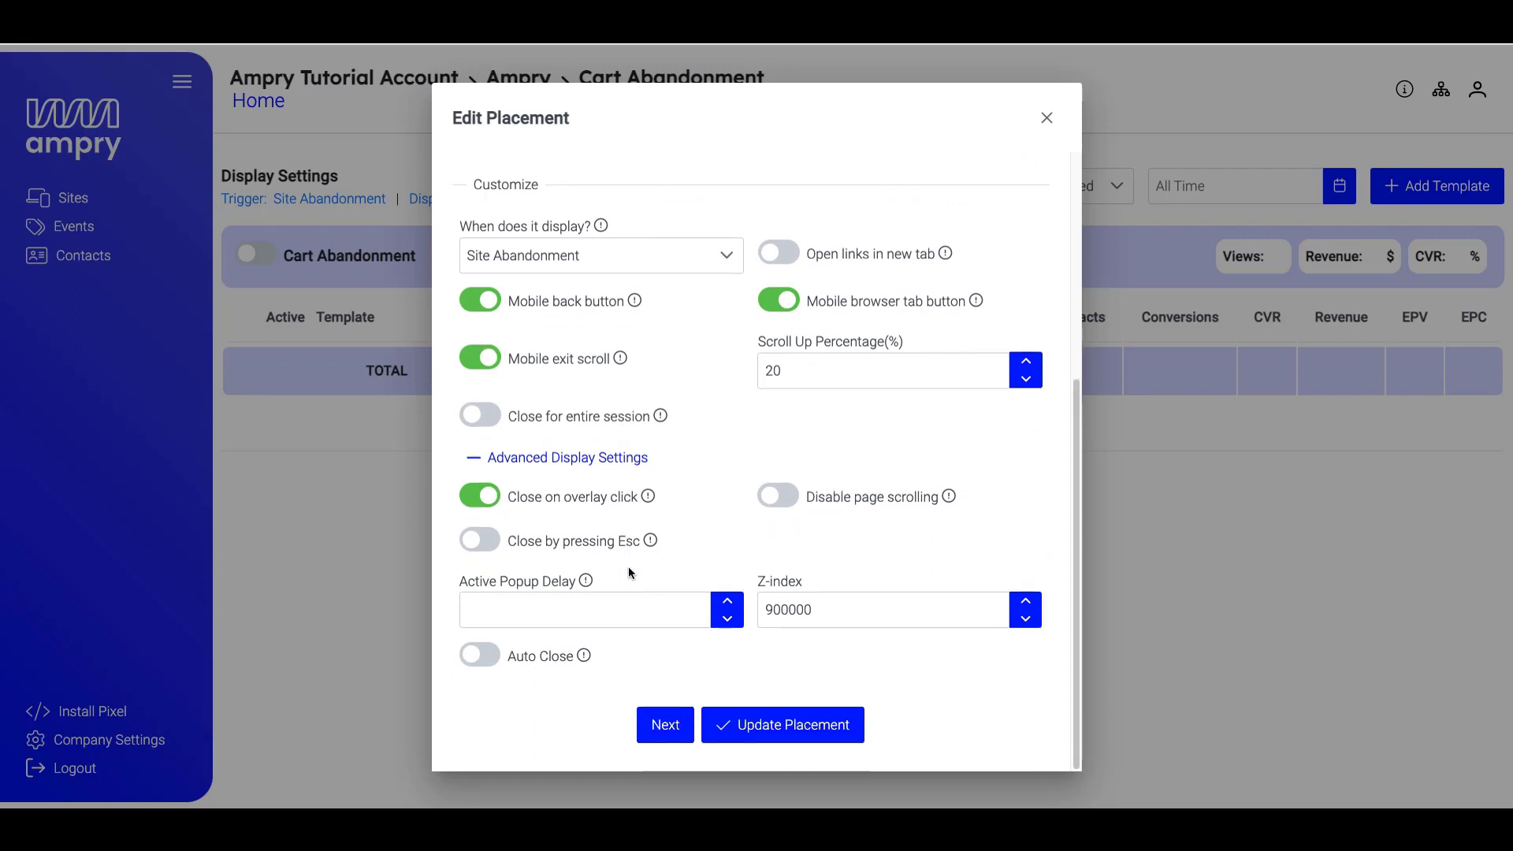
Go to the placement's Display stage and examine the match options for the /cart URL rule
click(650, 737)
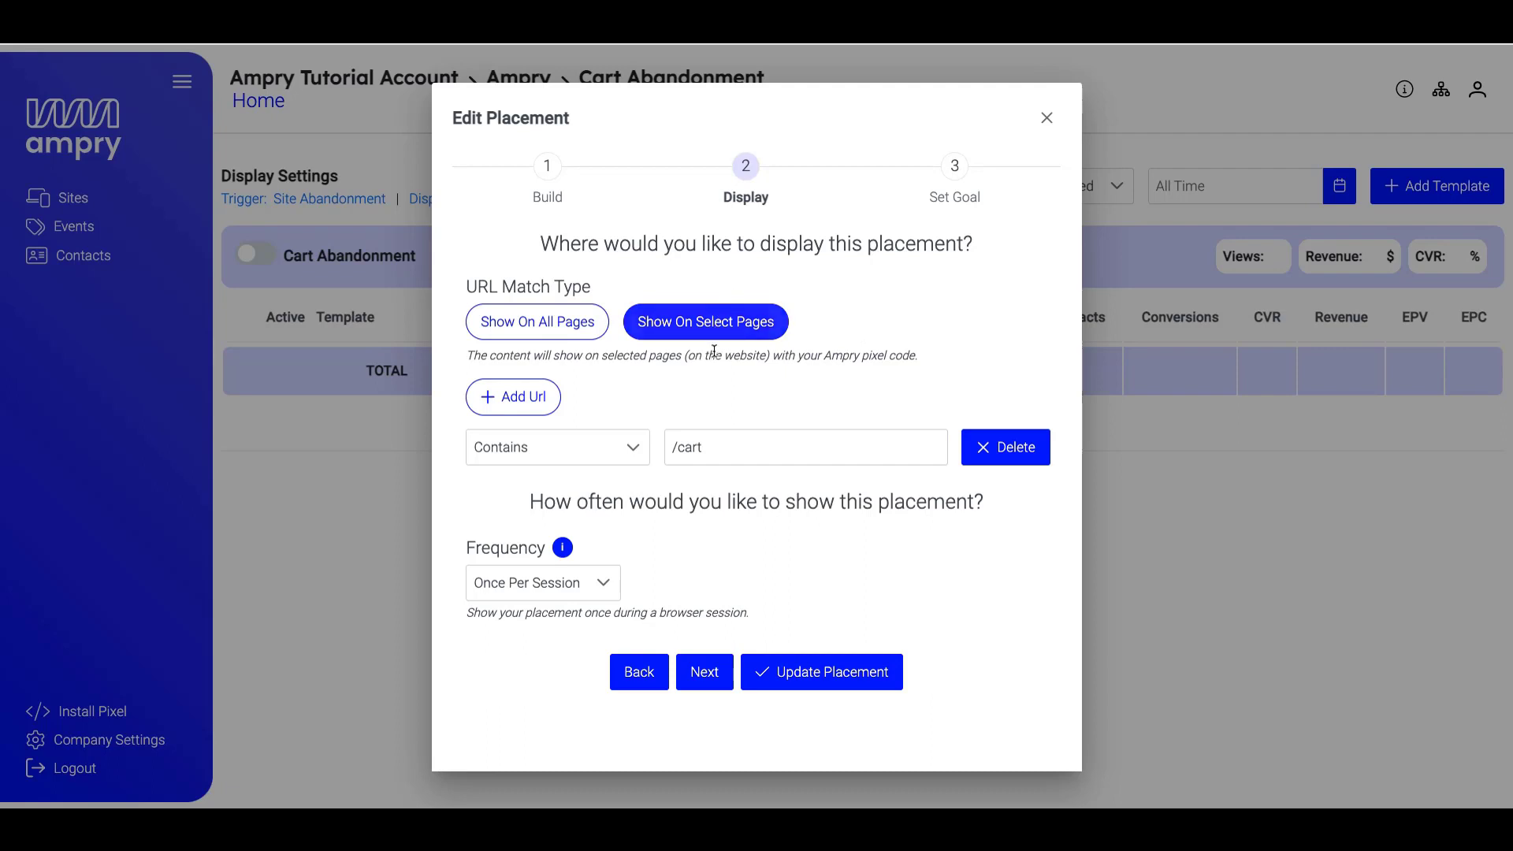
click(628, 448)
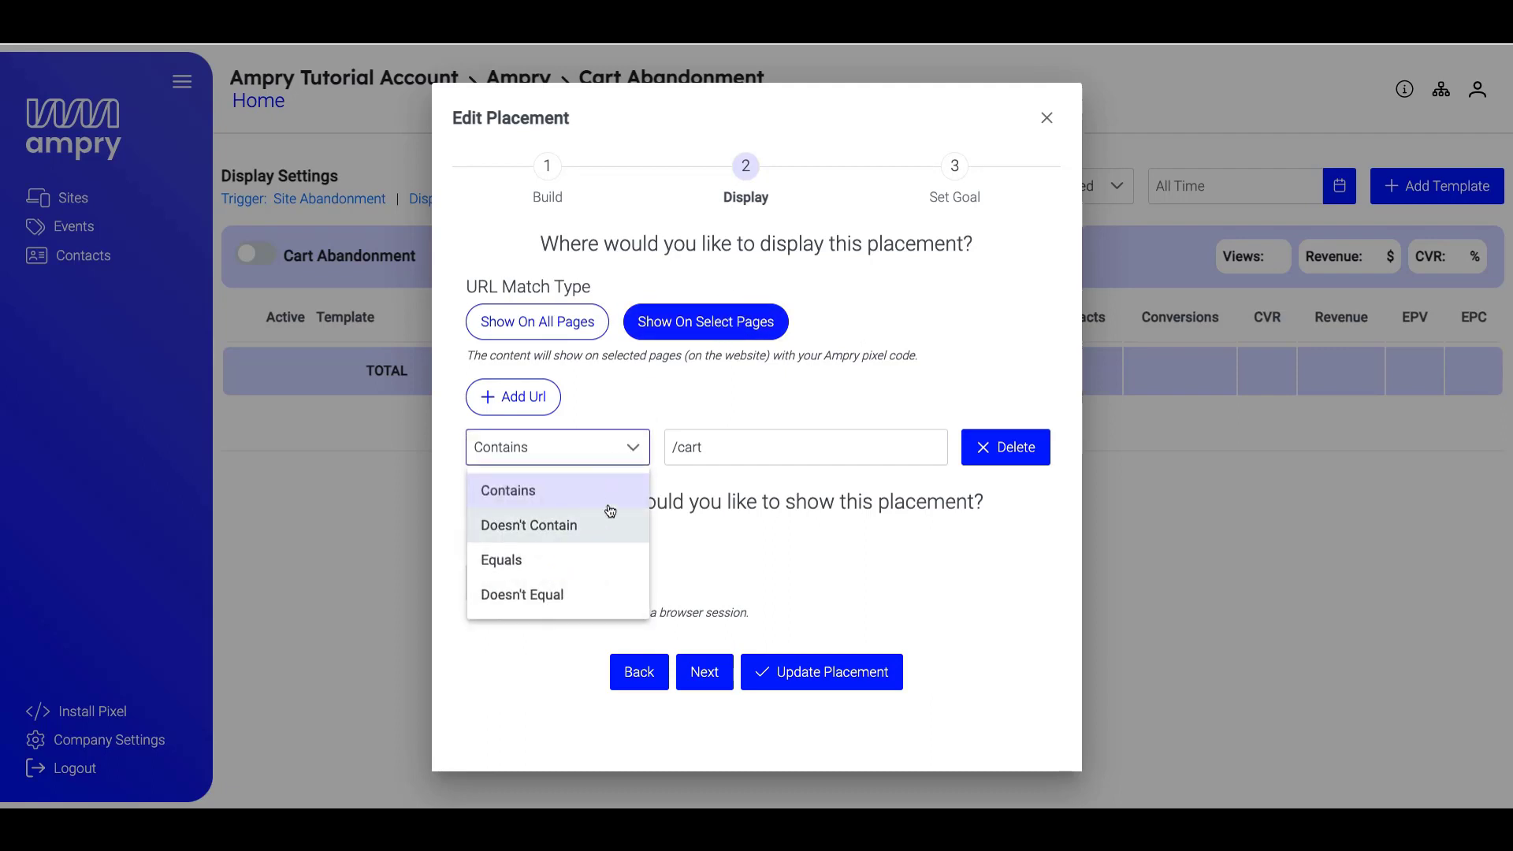
click(735, 400)
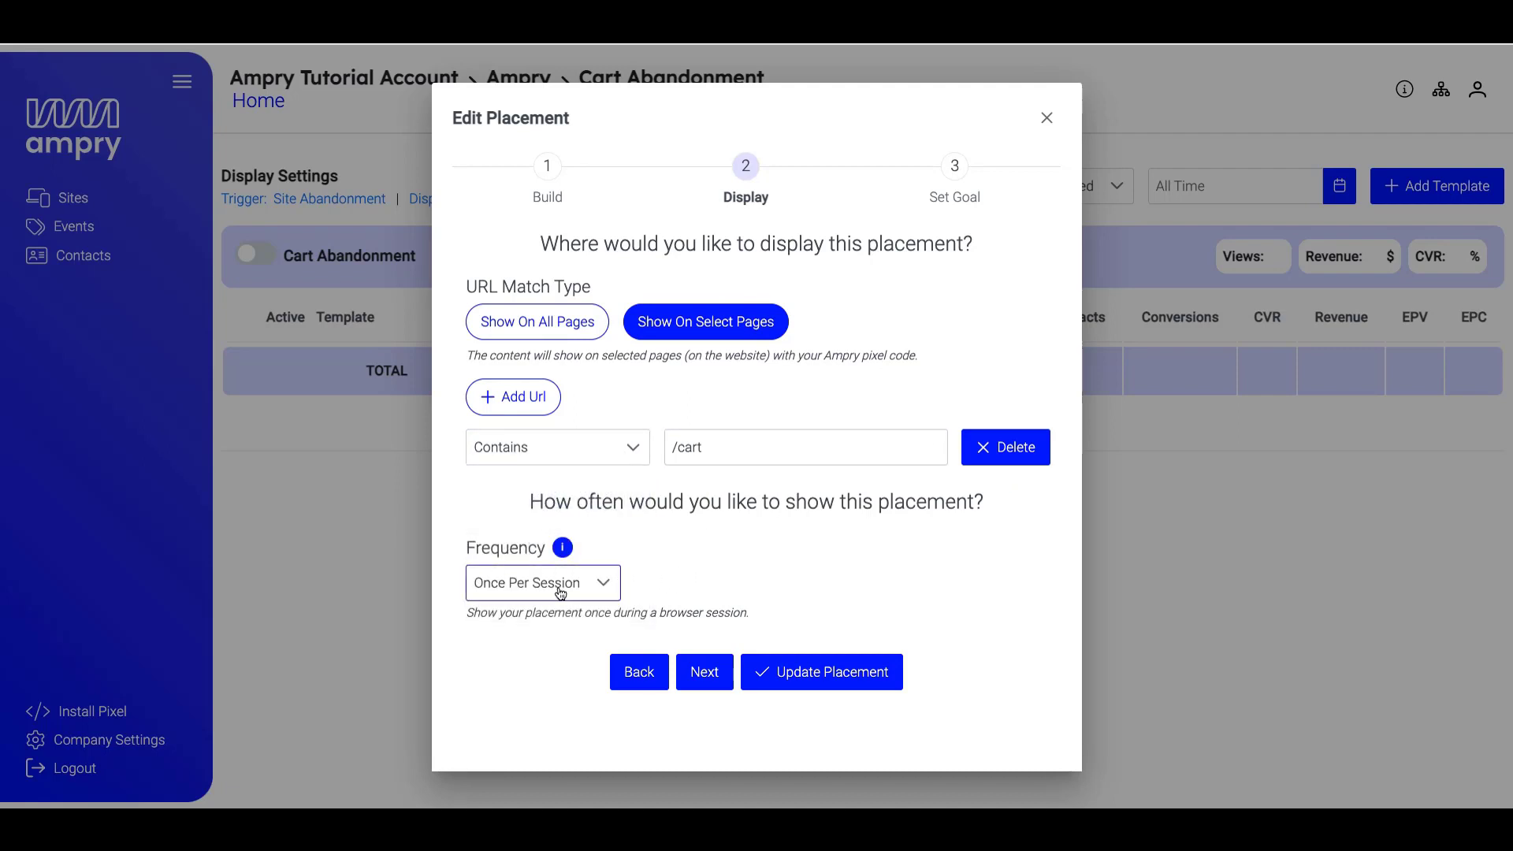
Proceed to the Set Goal stage, keep Sale as the placement's goal and update the placement
click(704, 675)
click(525, 332)
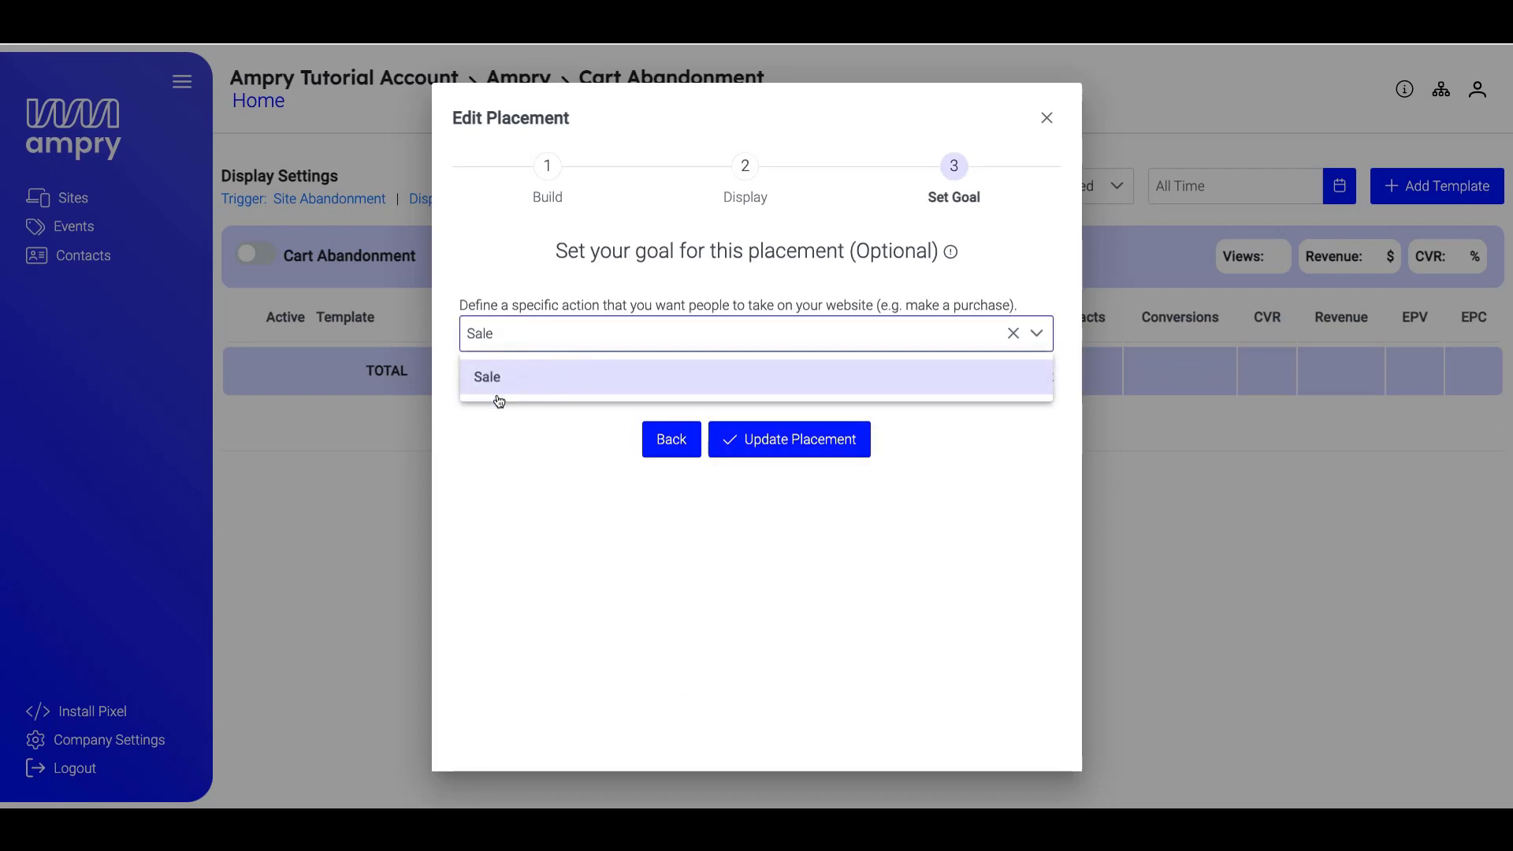
click(522, 455)
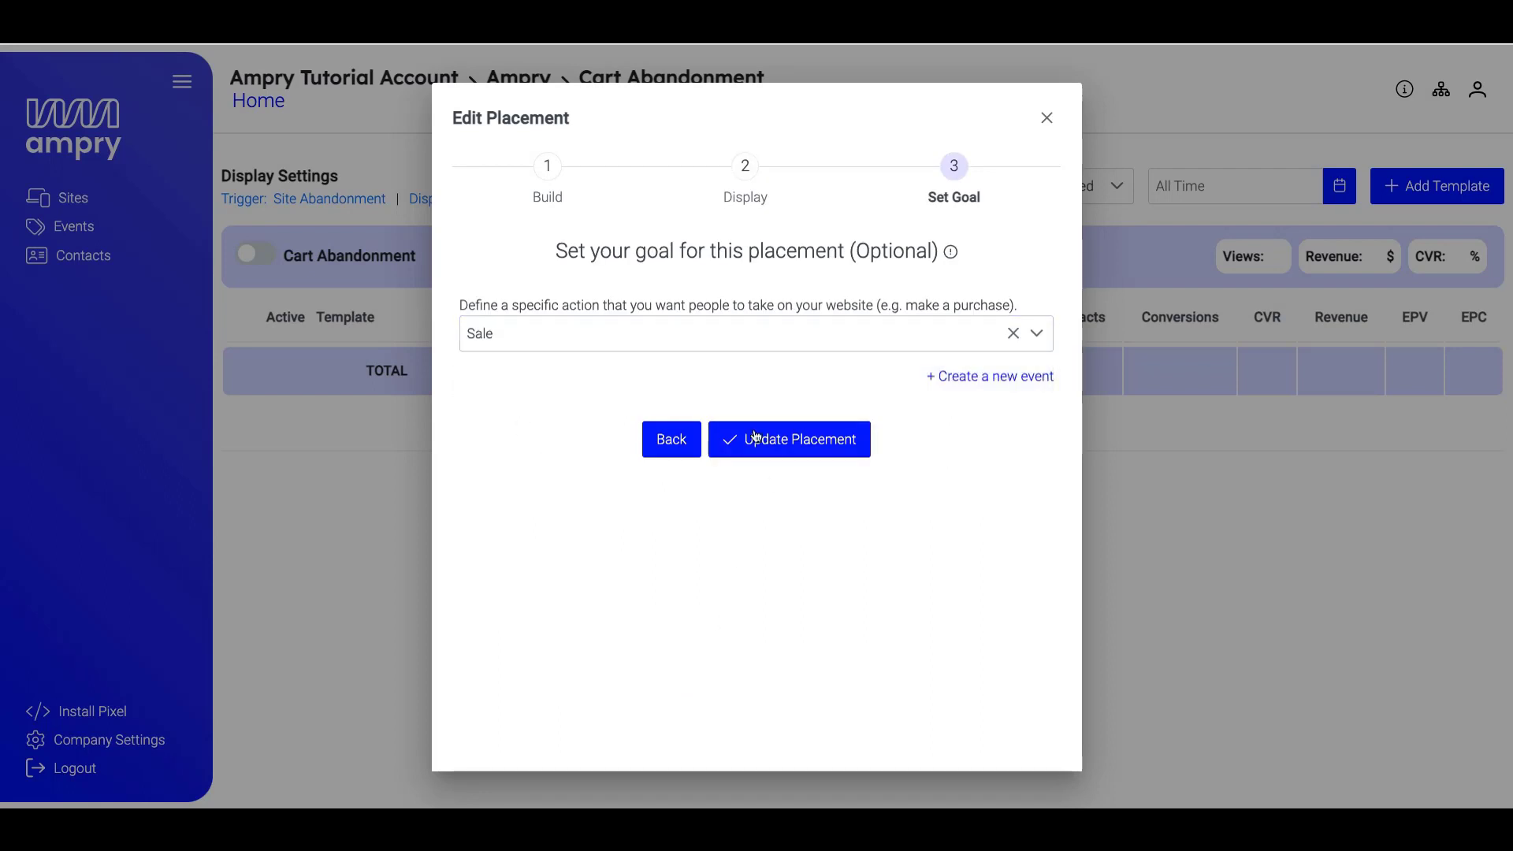
click(807, 442)
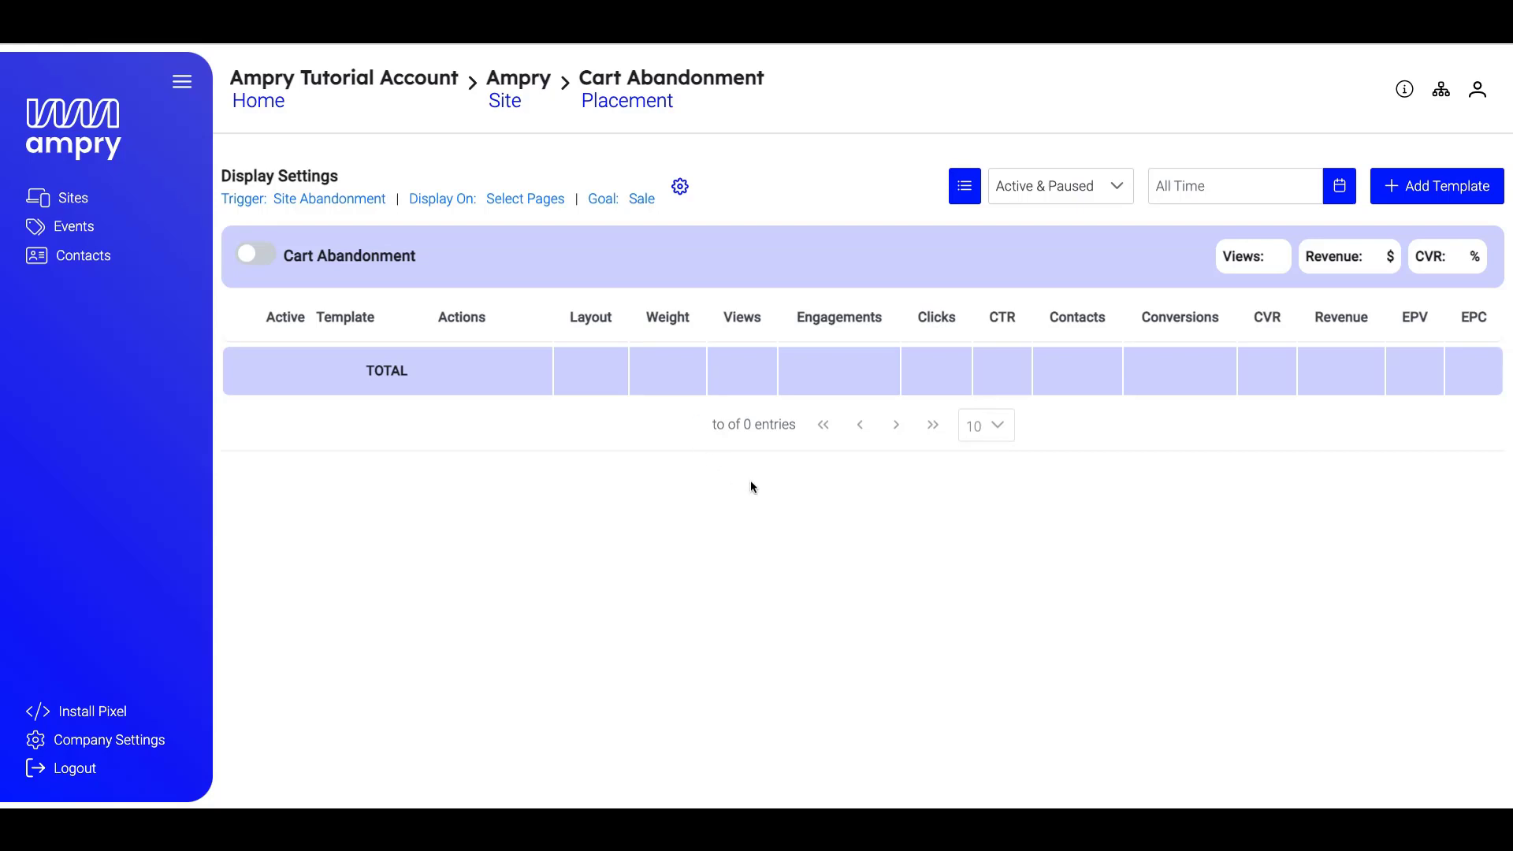
Add a new template to the Cart Abandonment placement using the Countdown | Two Image layout
click(1434, 189)
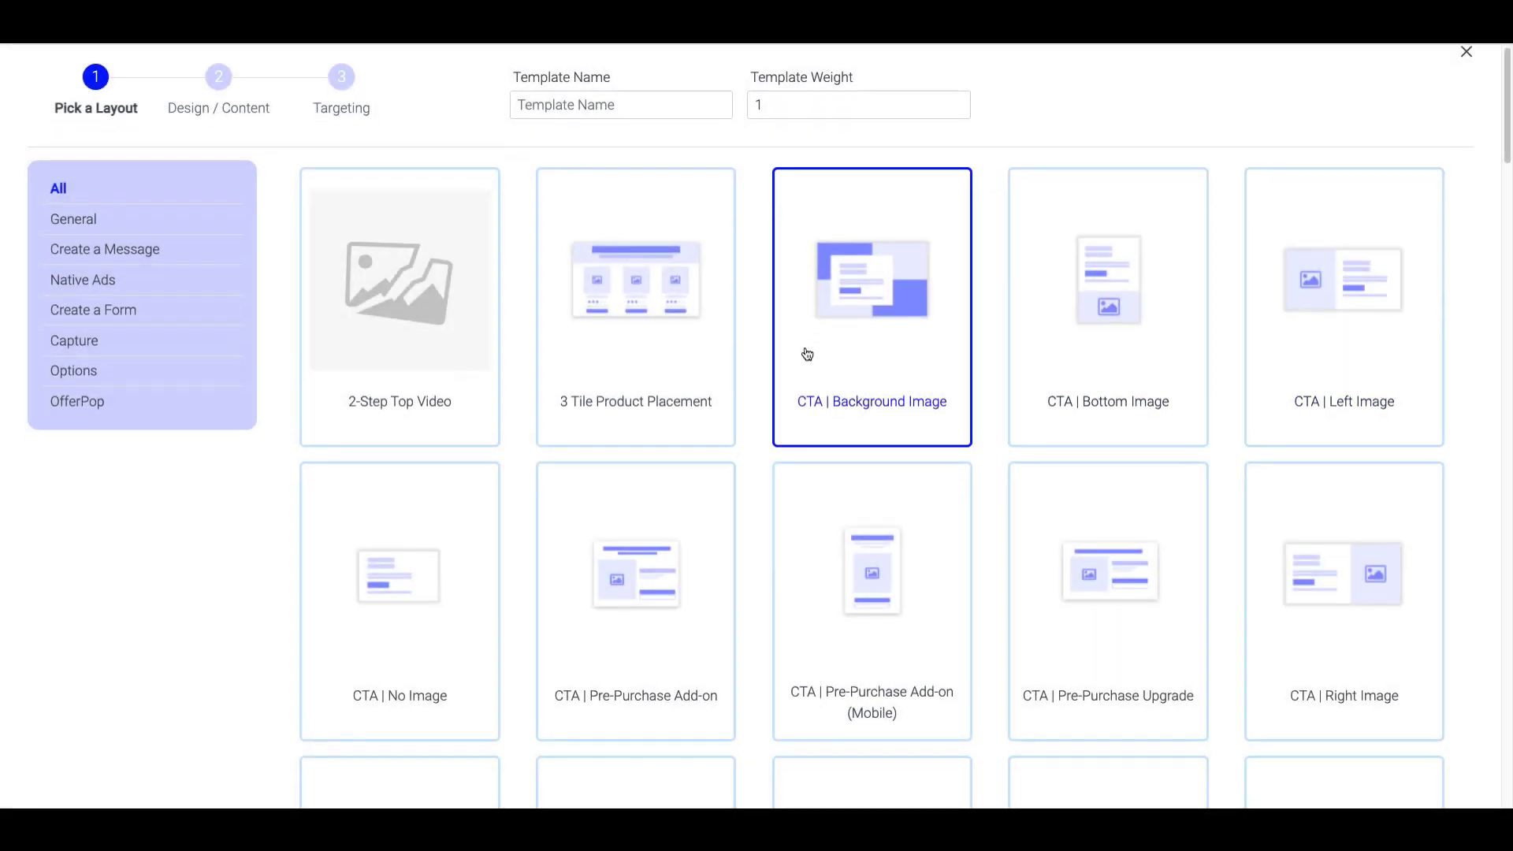
scroll(806, 350, down, 5)
scroll(807, 354, down, 4)
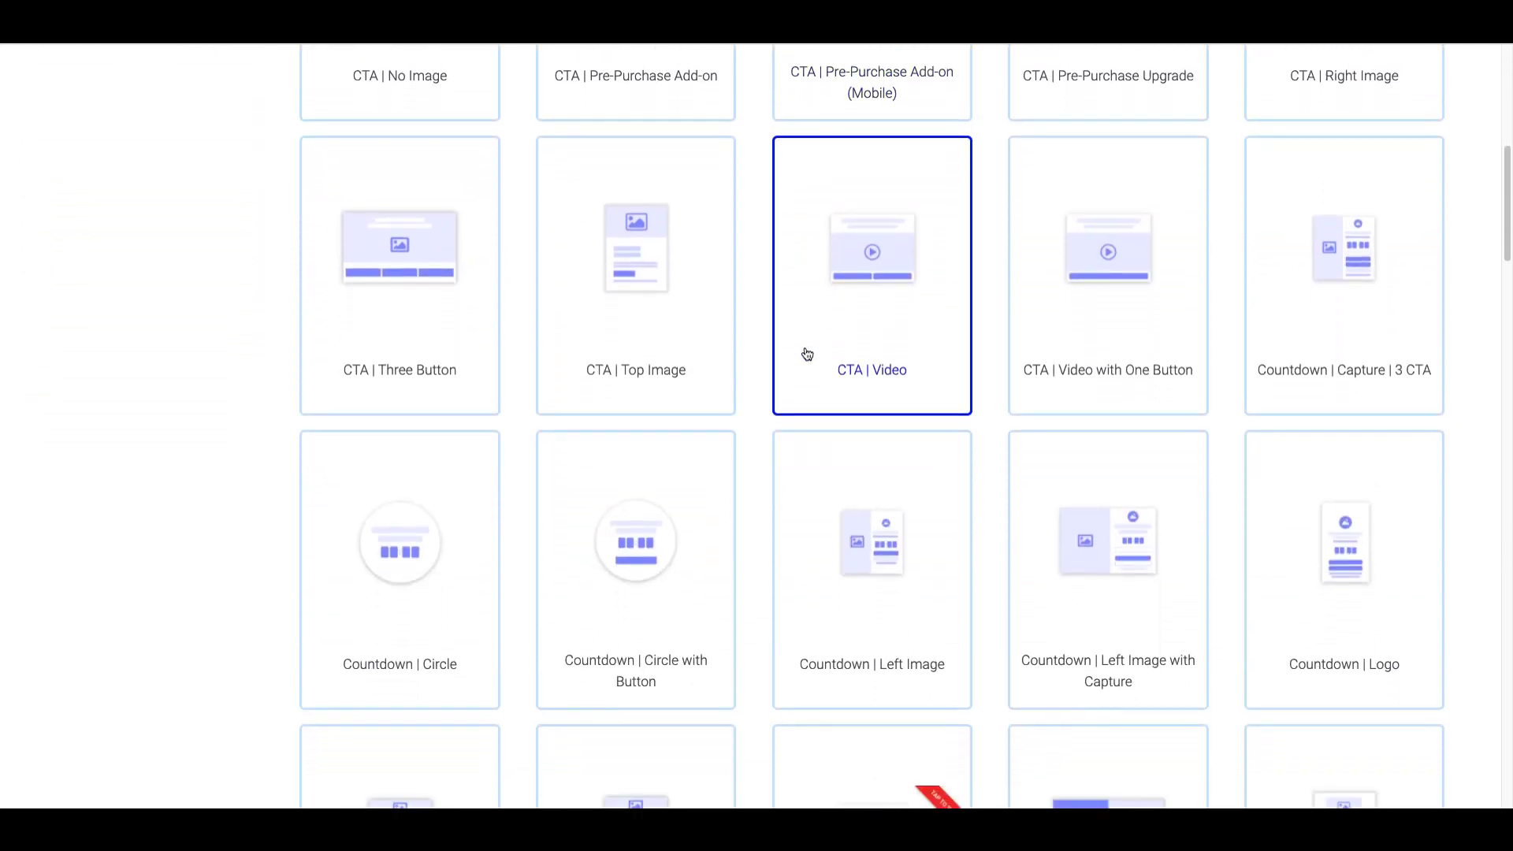
scroll(807, 354, down, 3)
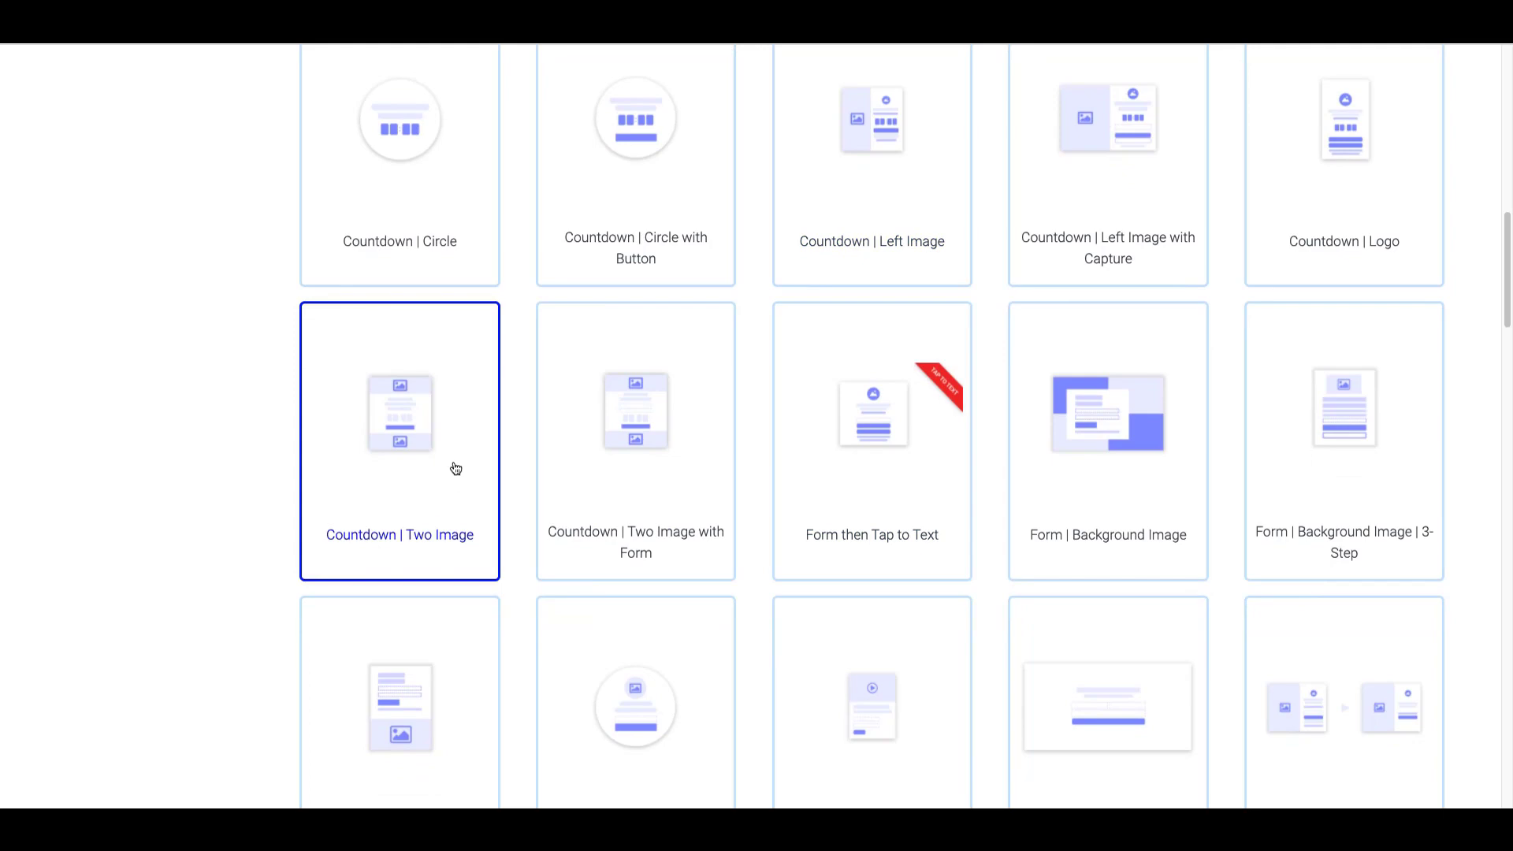
click(413, 436)
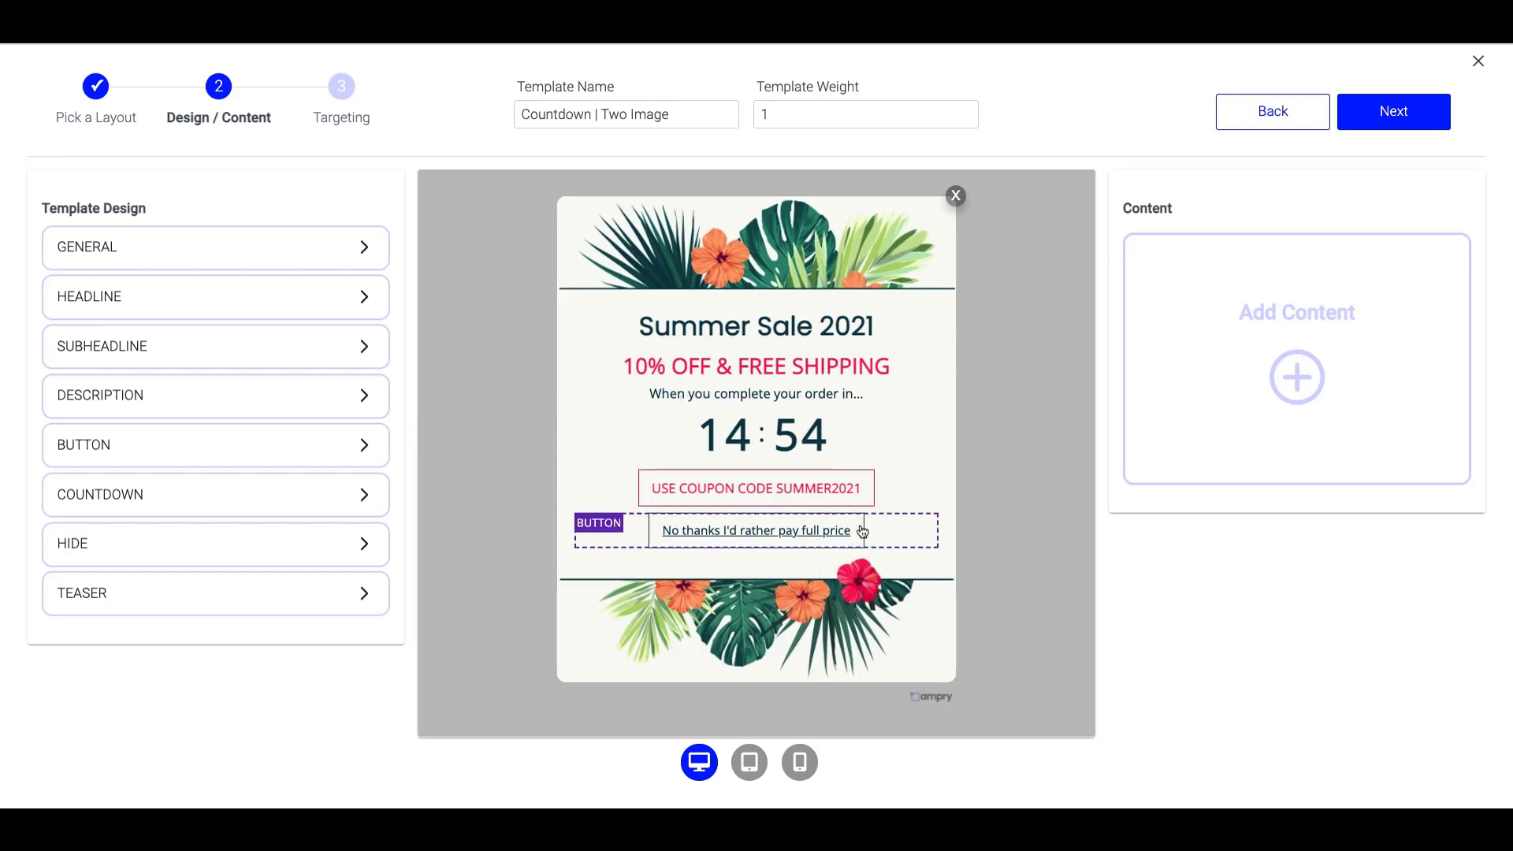
Add a content block to the countdown template
click(1269, 305)
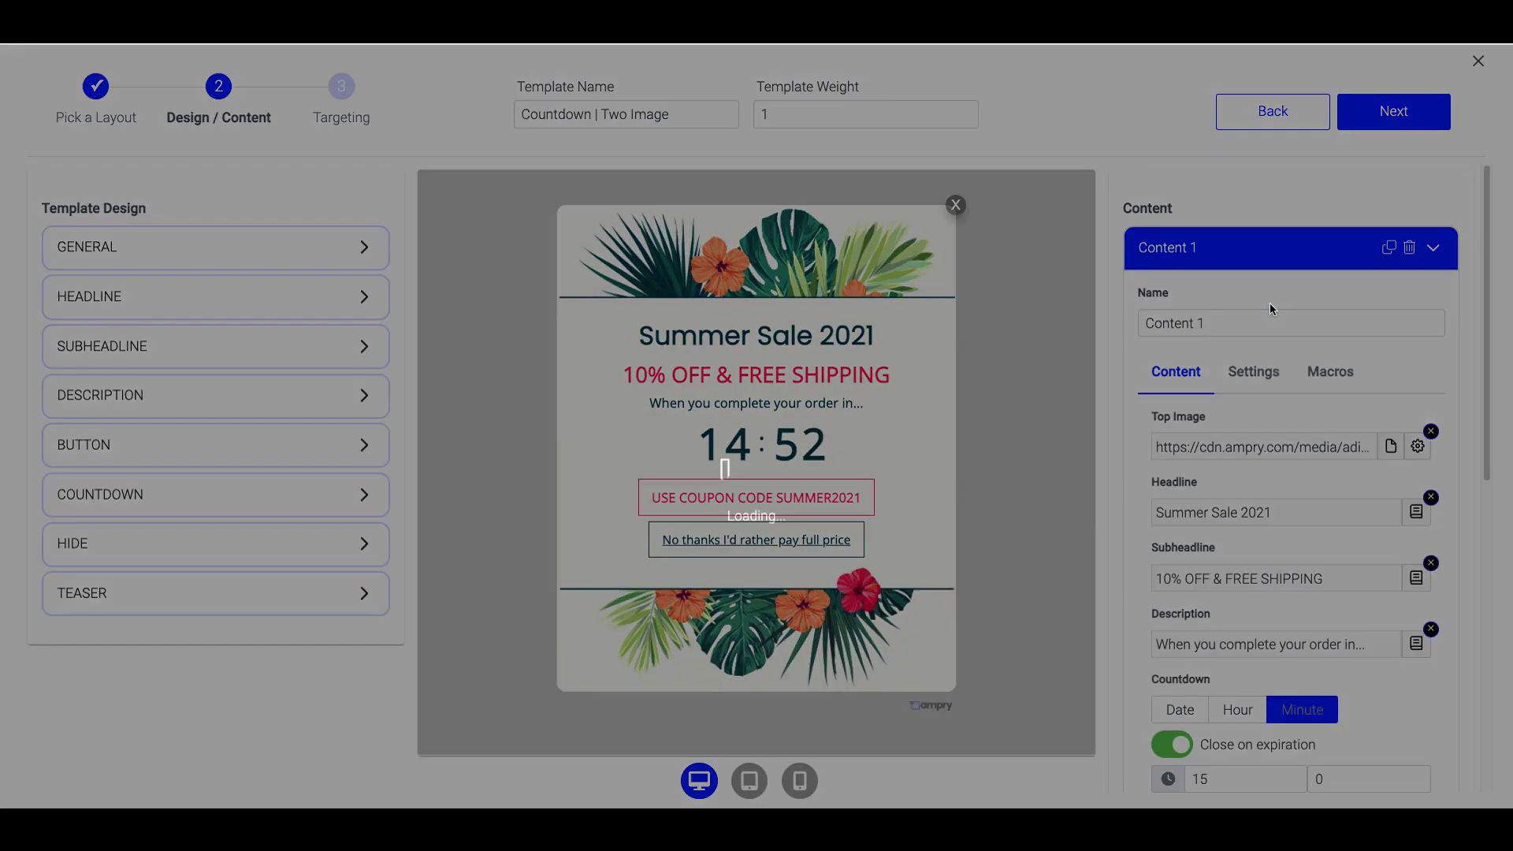
scroll(1241, 407, down, 1)
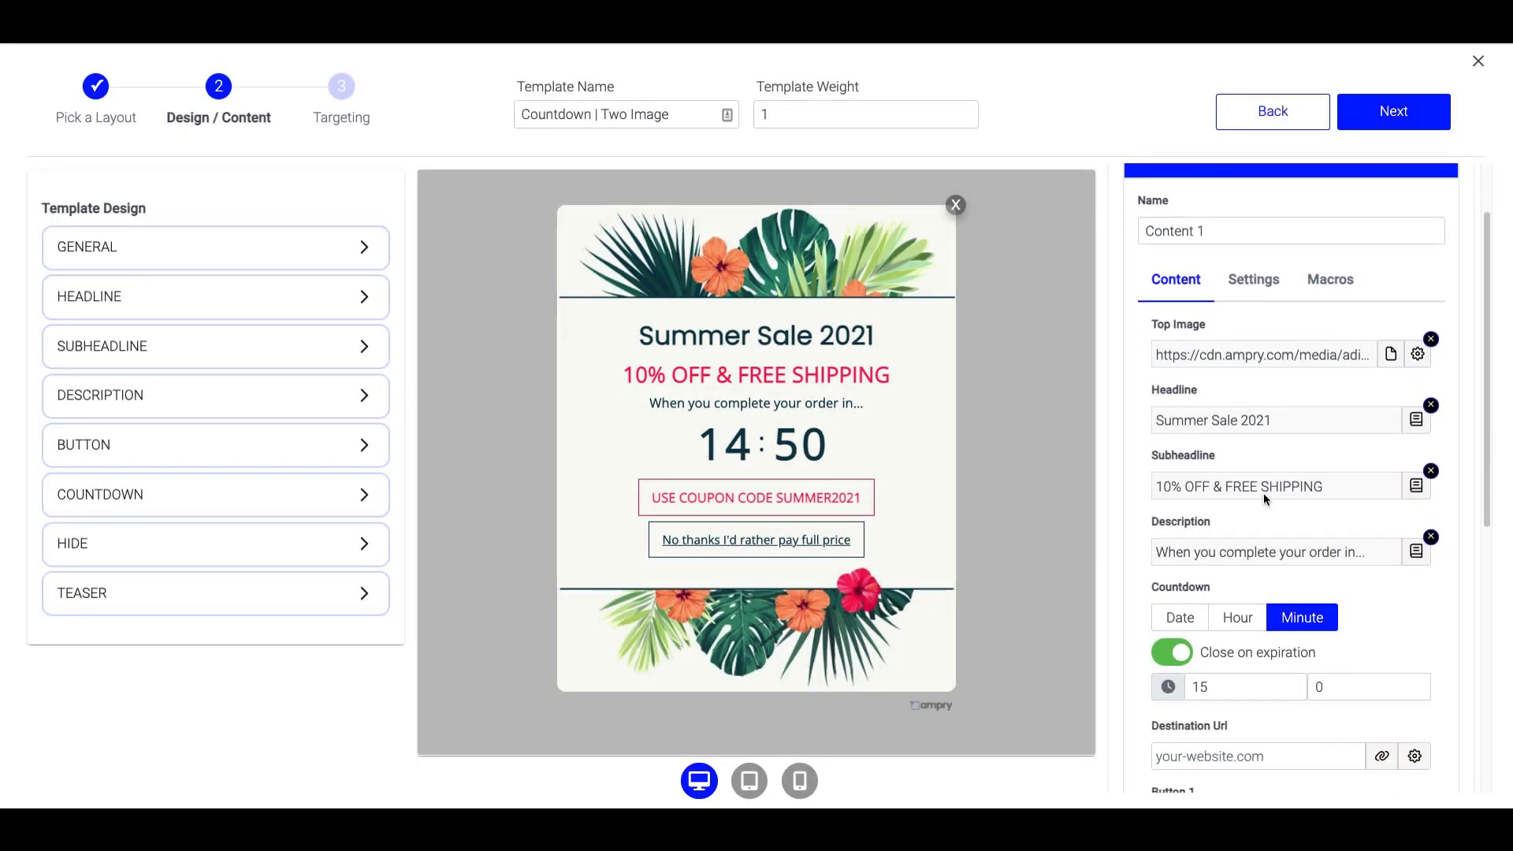
scroll(1398, 517, down, 1)
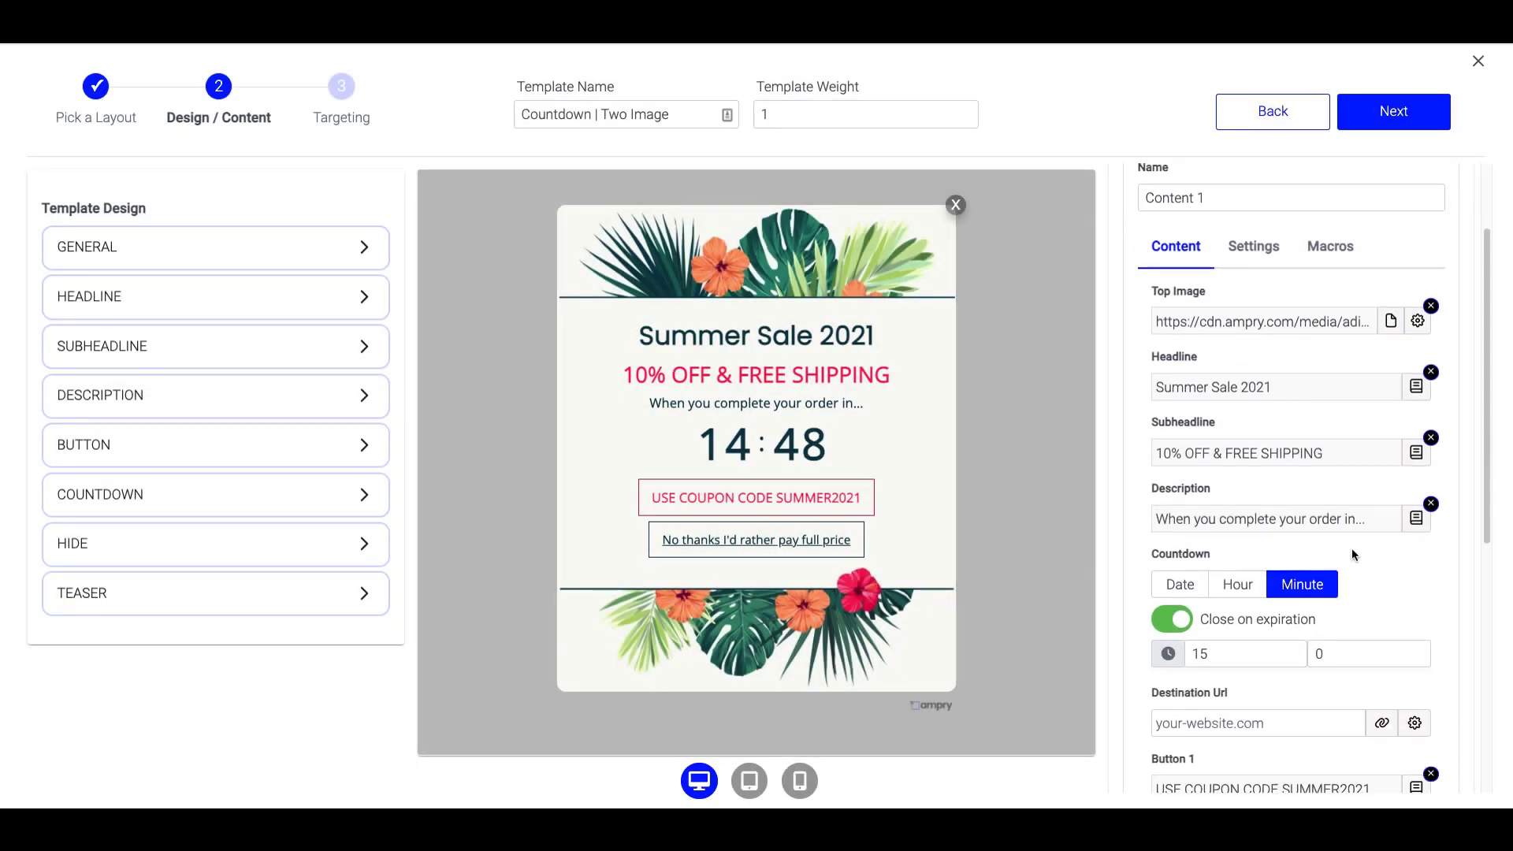
Upload logo-main-2x (1).png from Downloads to My Library and use it as the template's top image
click(1391, 323)
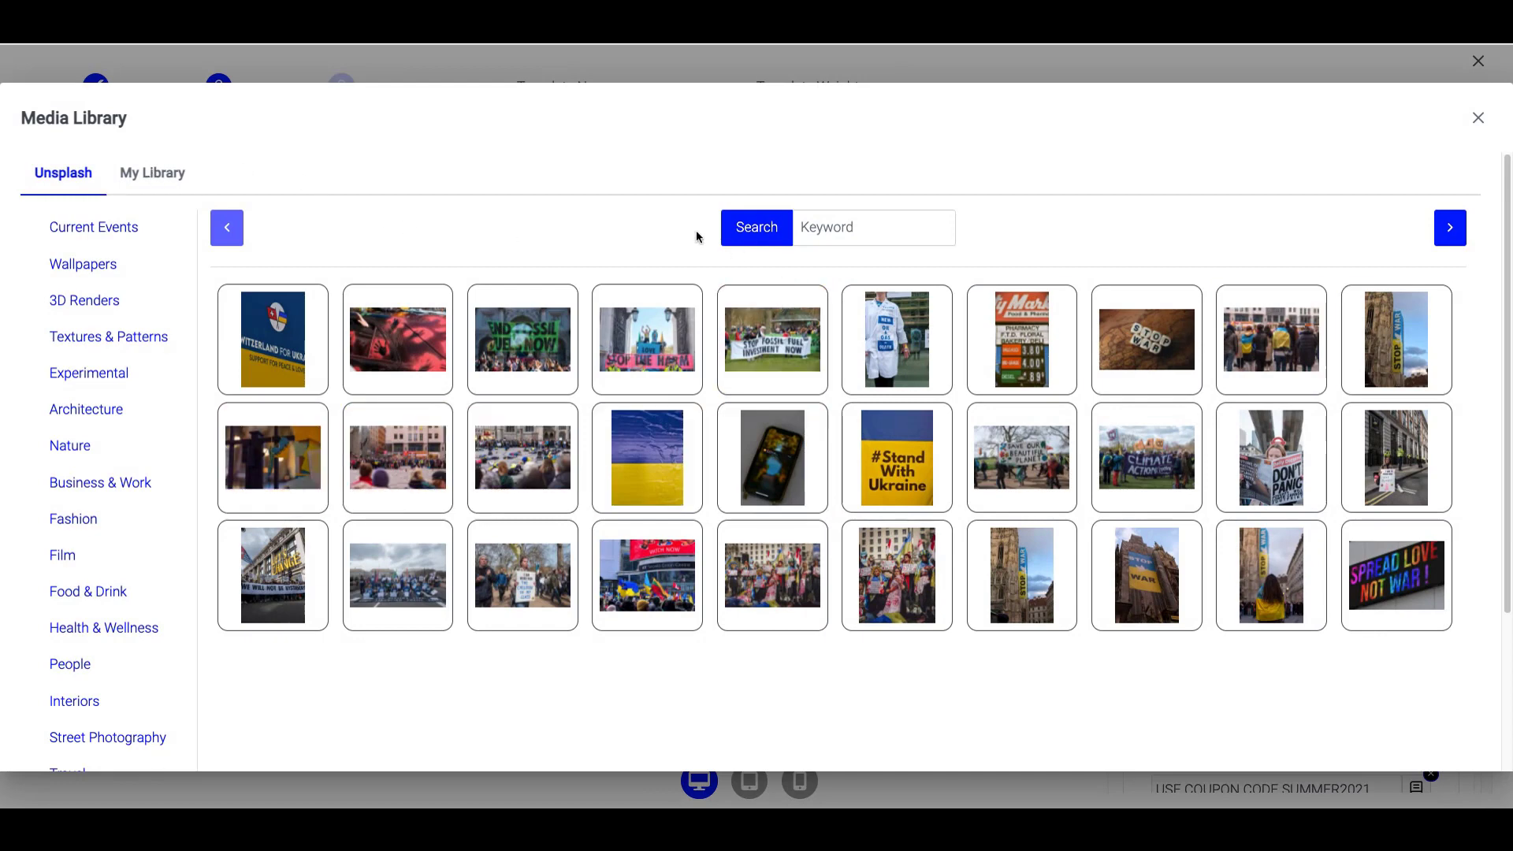
click(152, 172)
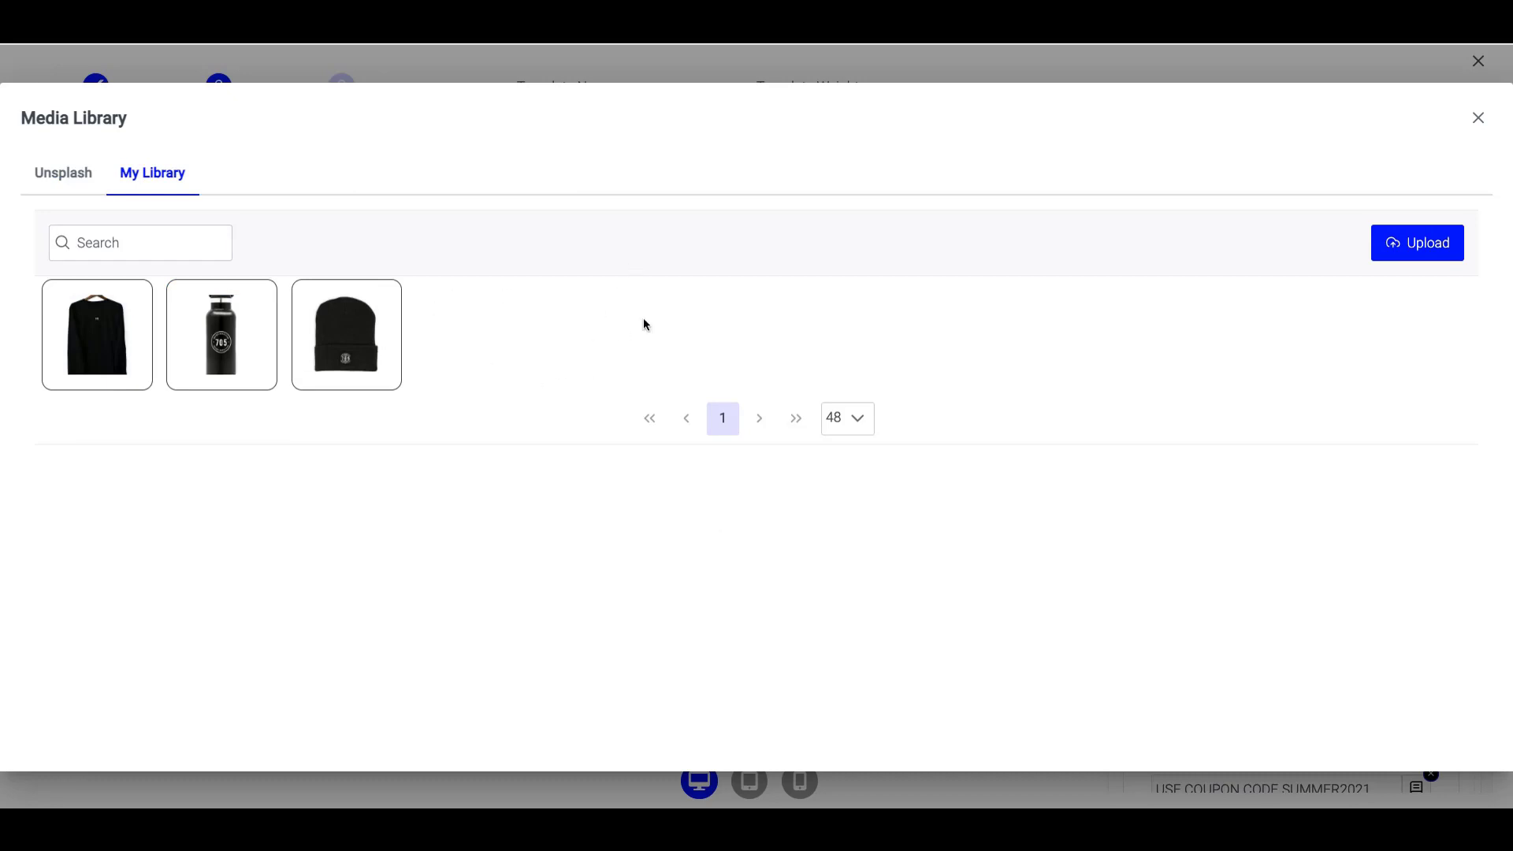
click(1413, 258)
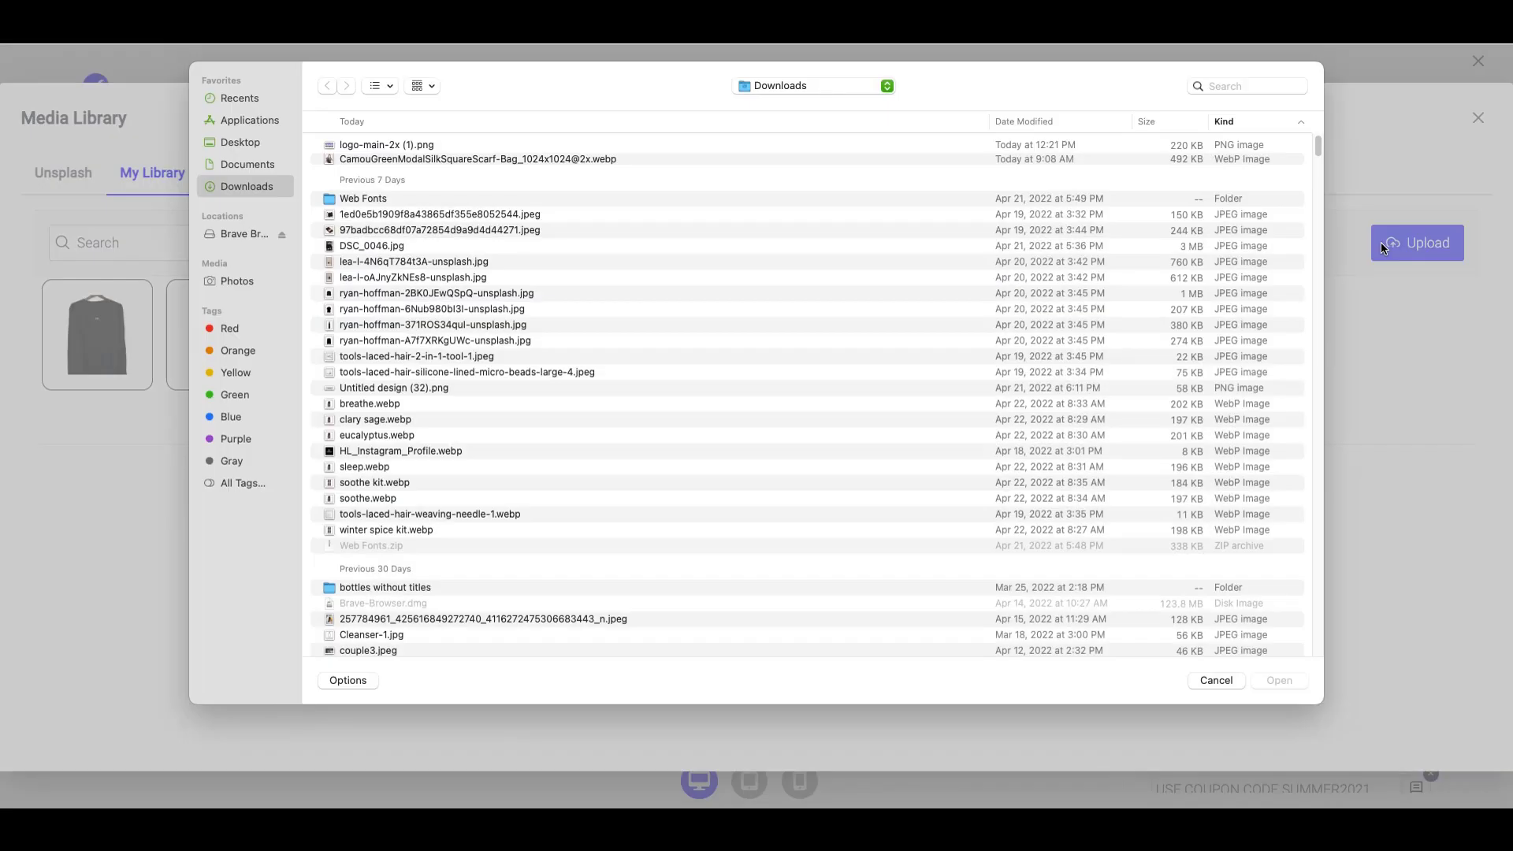
double_click(435, 144)
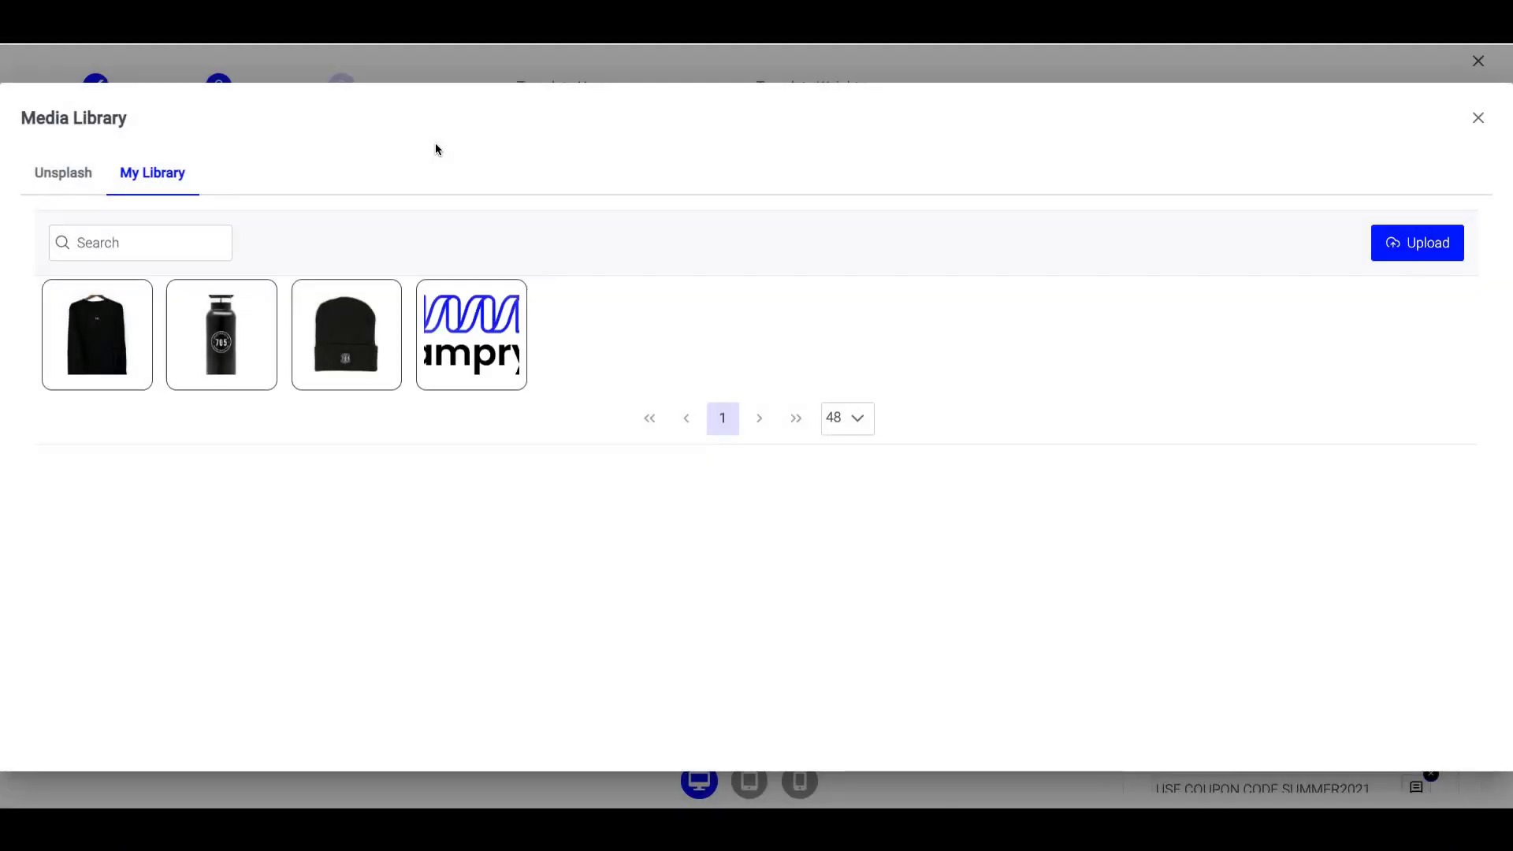
click(500, 337)
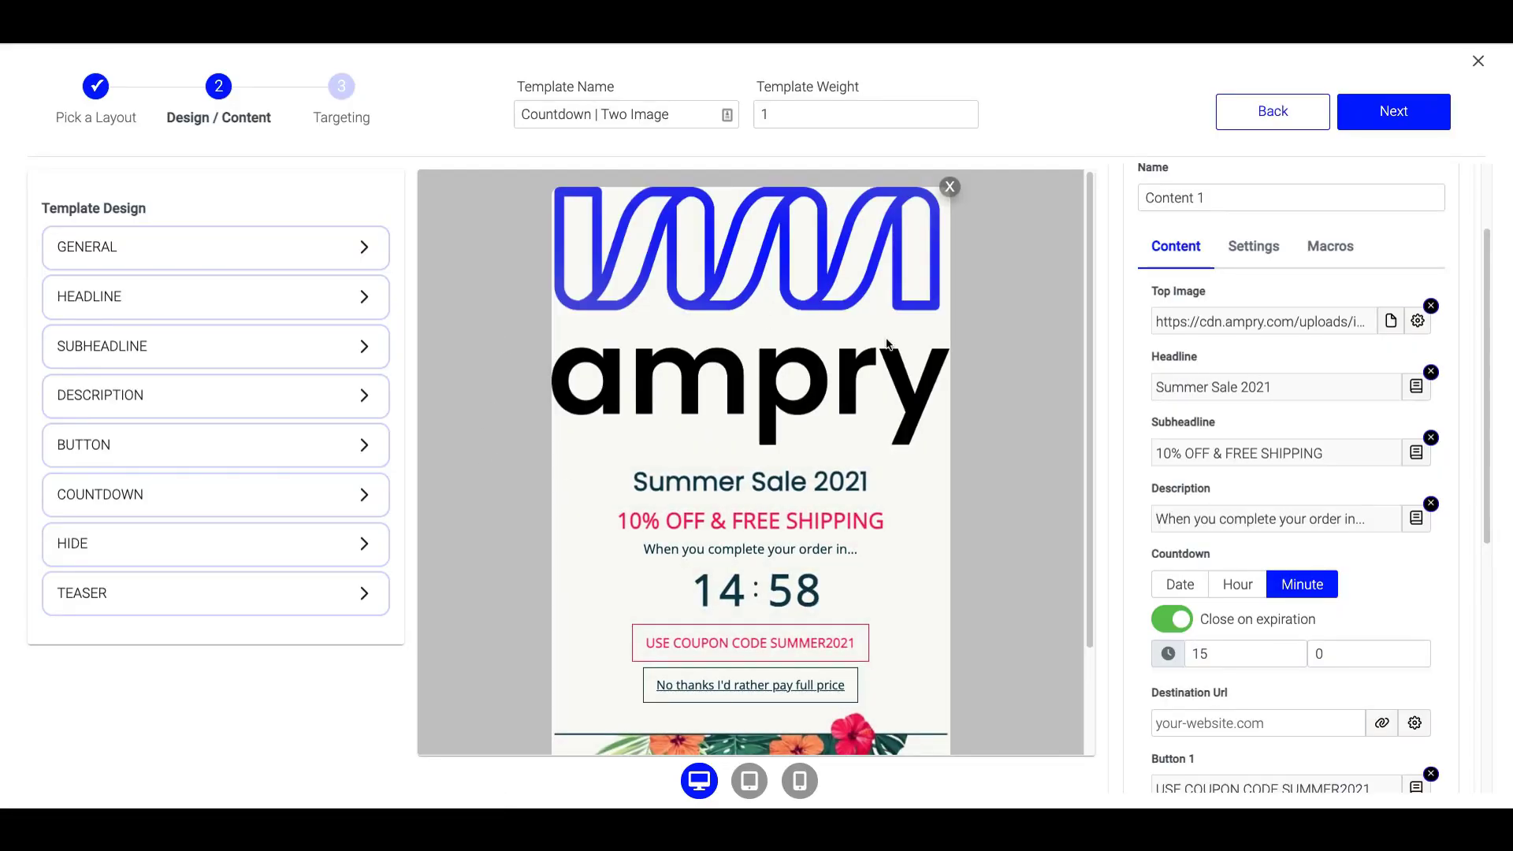
Set the top image's width to 100 px and close its size and position settings
click(1417, 321)
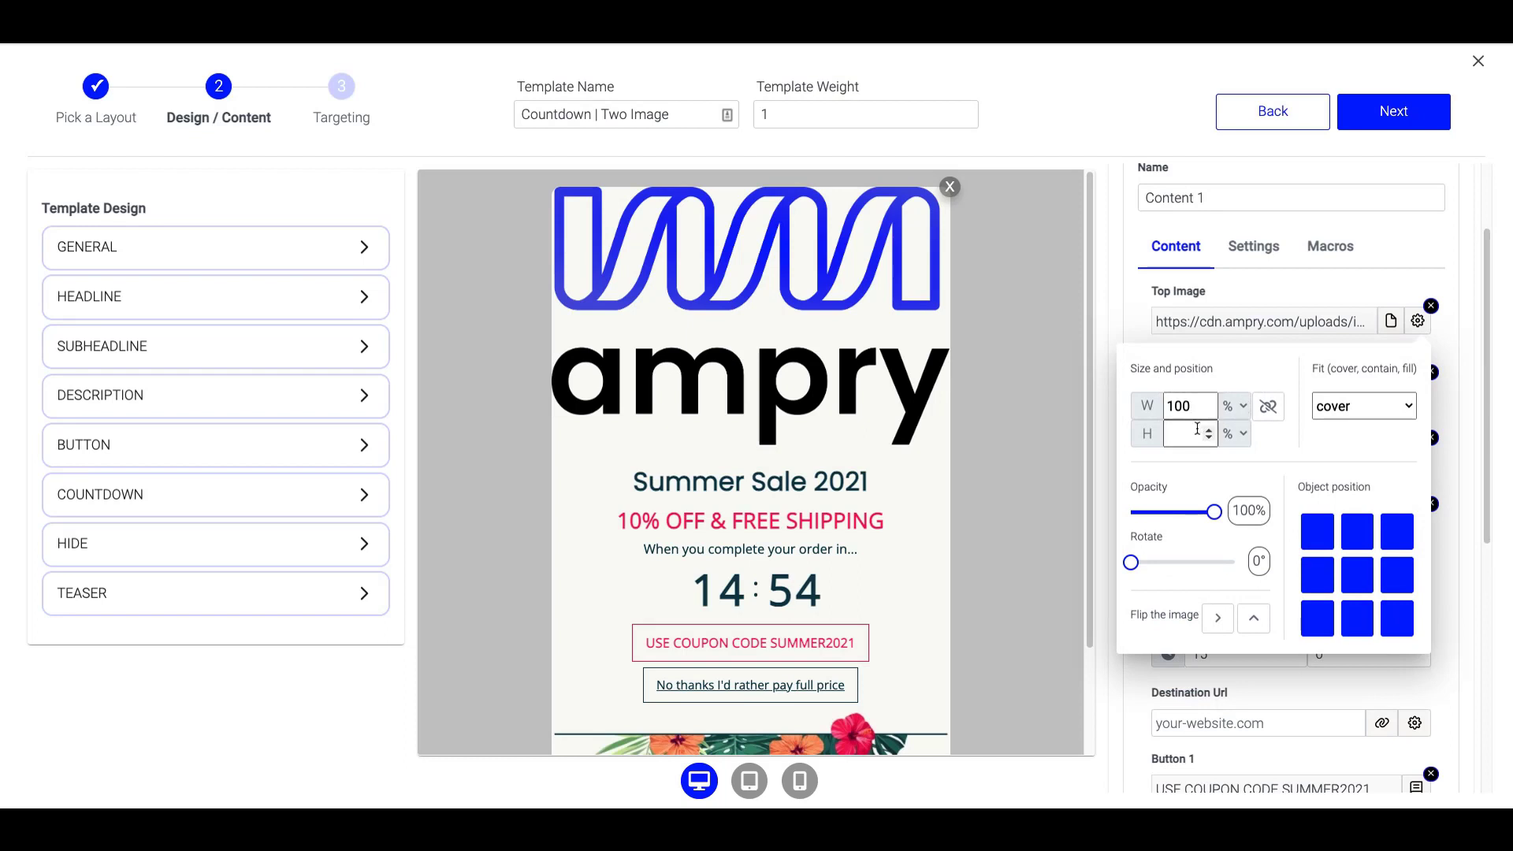
click(1235, 409)
click(1237, 386)
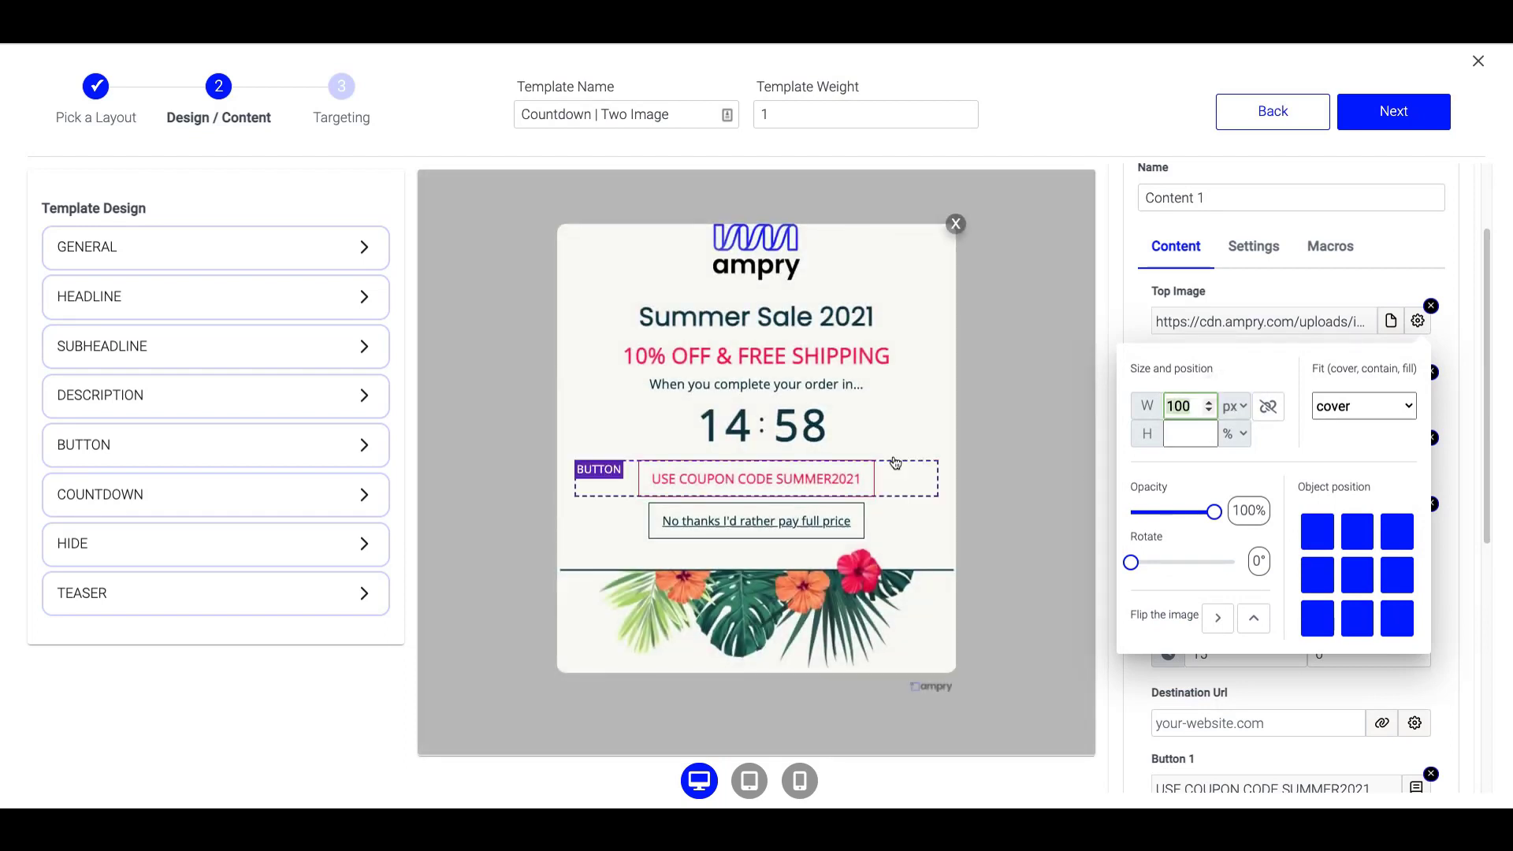
click(1254, 372)
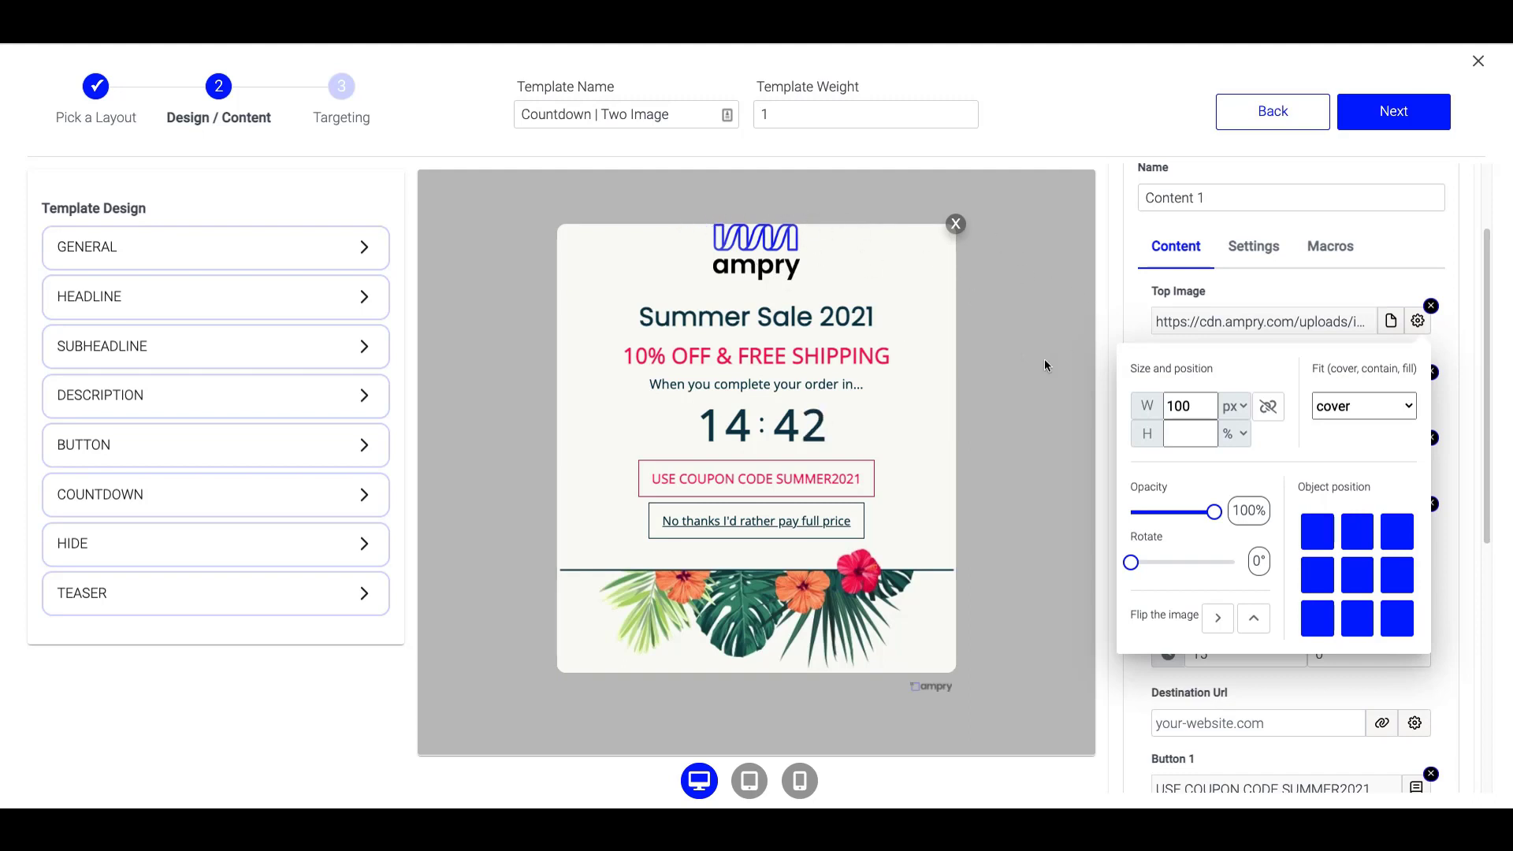
click(1108, 340)
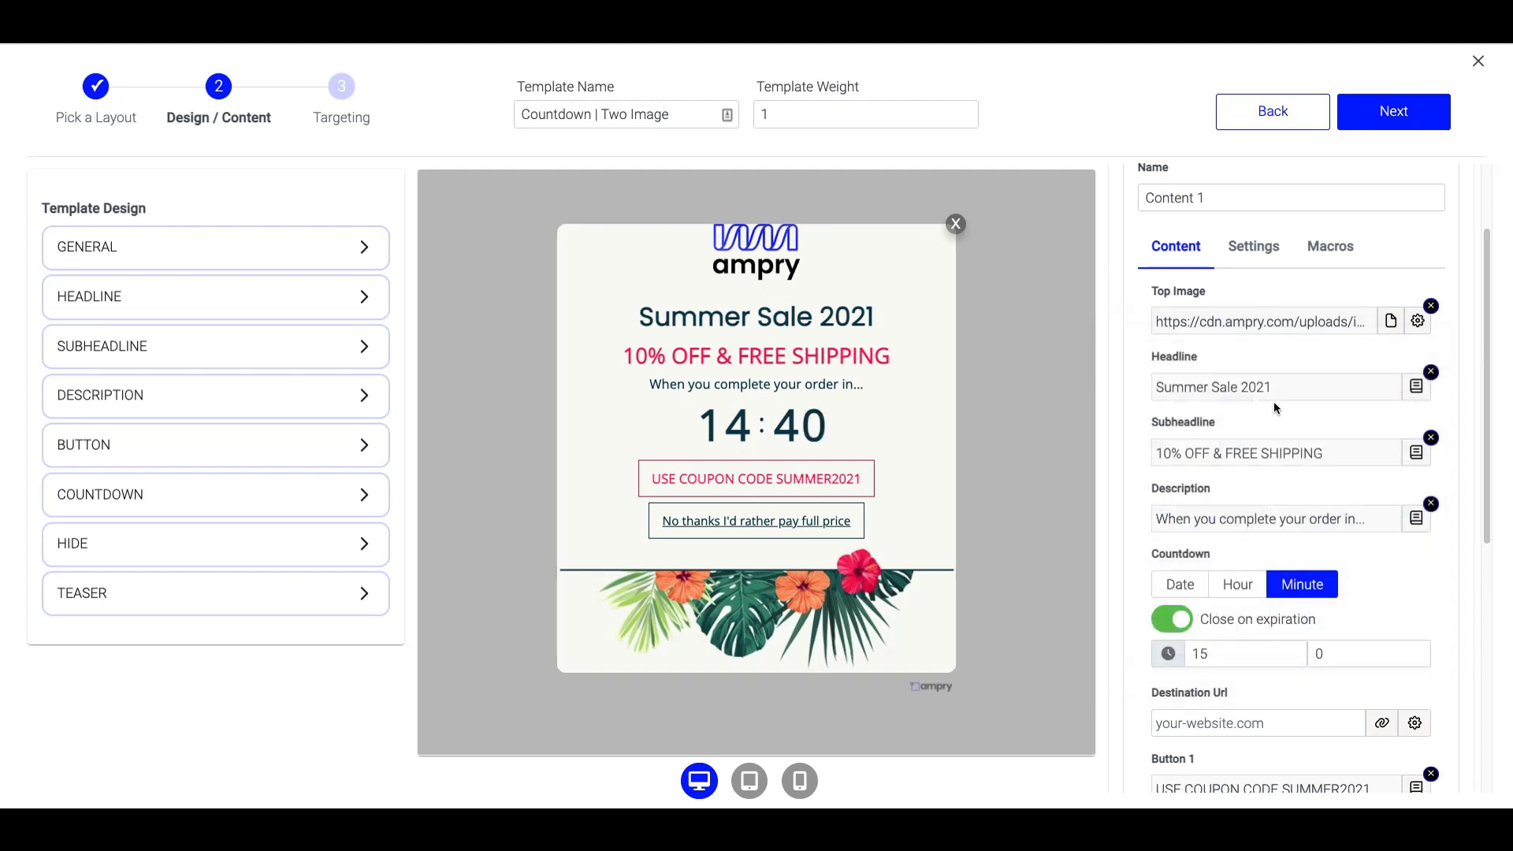
Remove the bottom image from the popup's content
scroll(1229, 473, down, 4)
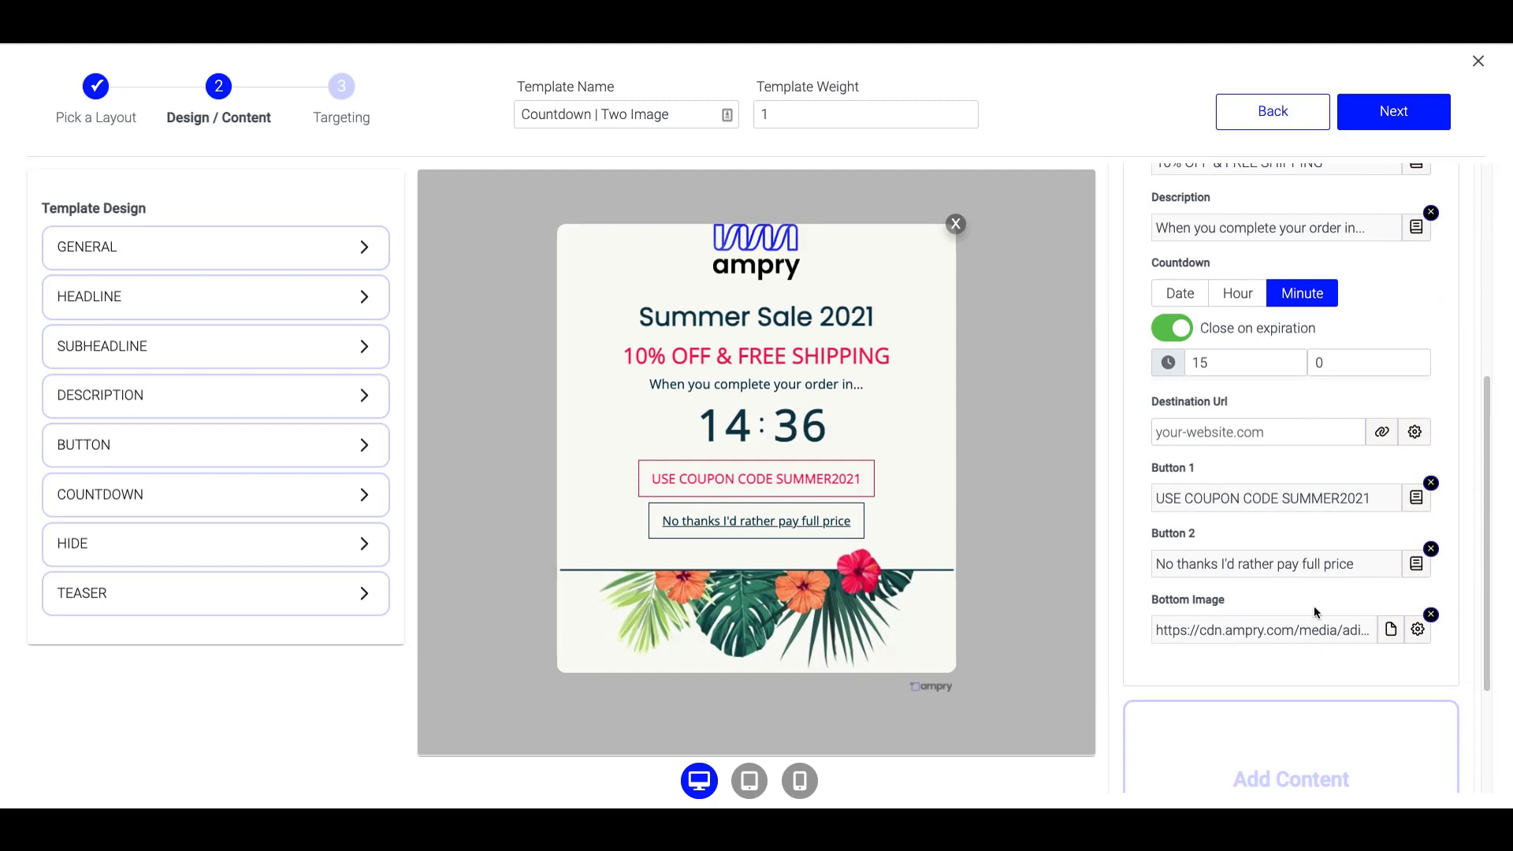
click(1430, 615)
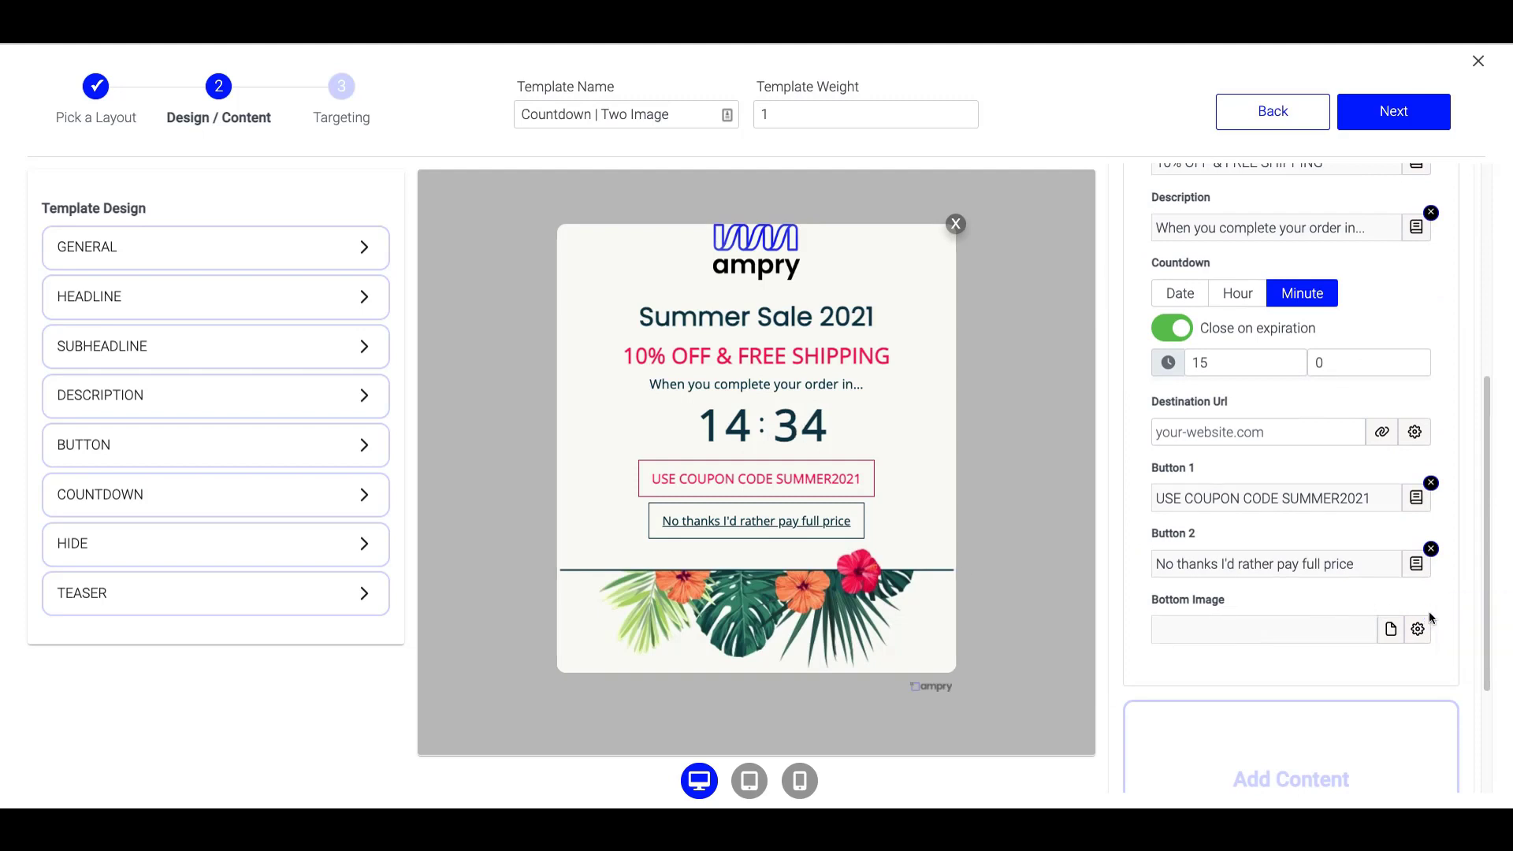
scroll(1267, 496, up, 5)
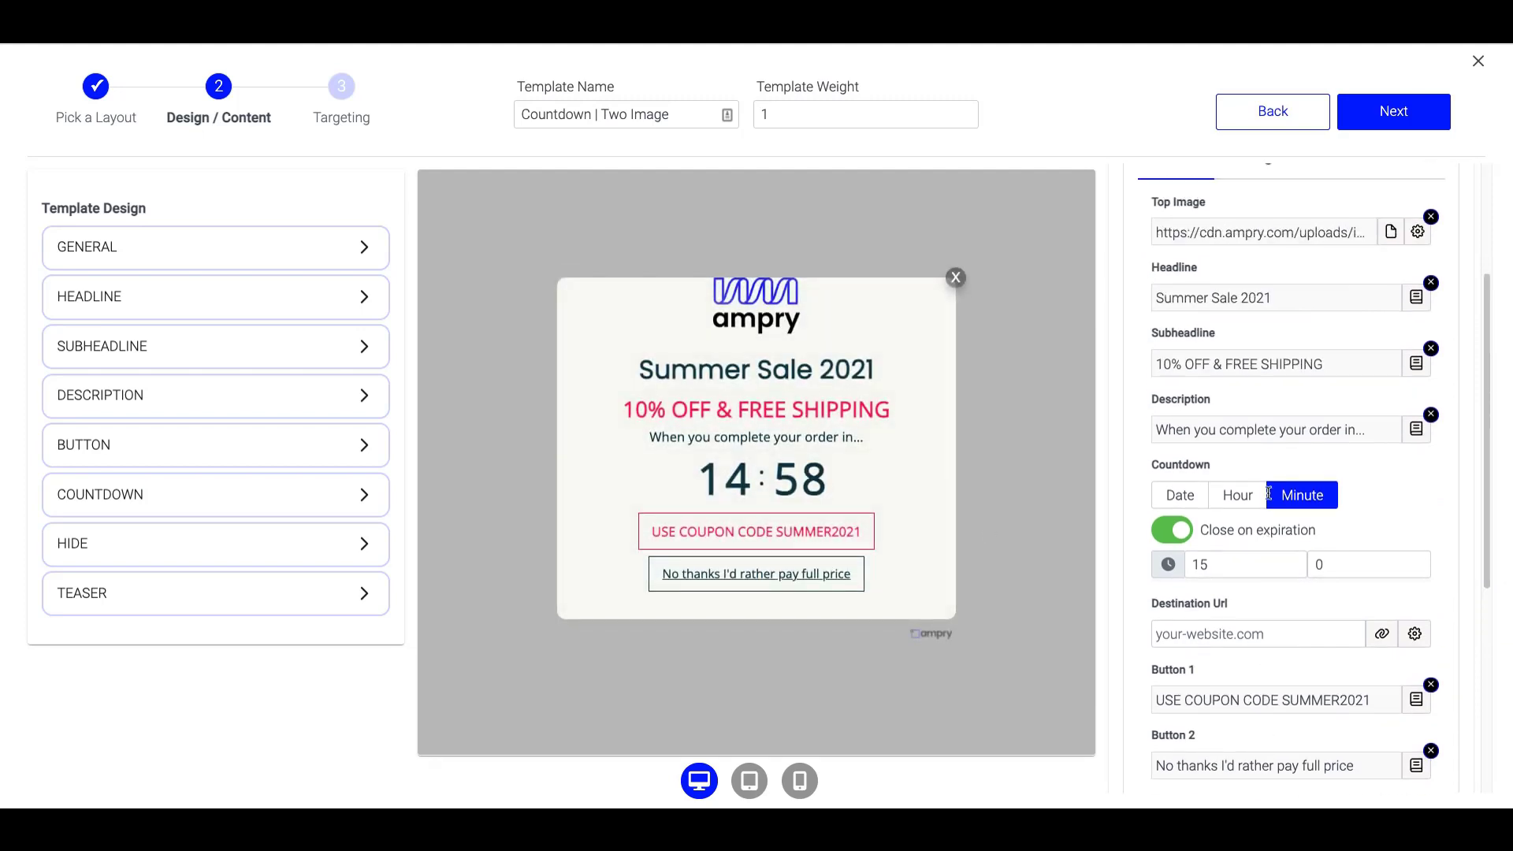
scroll(1267, 490, down, 3)
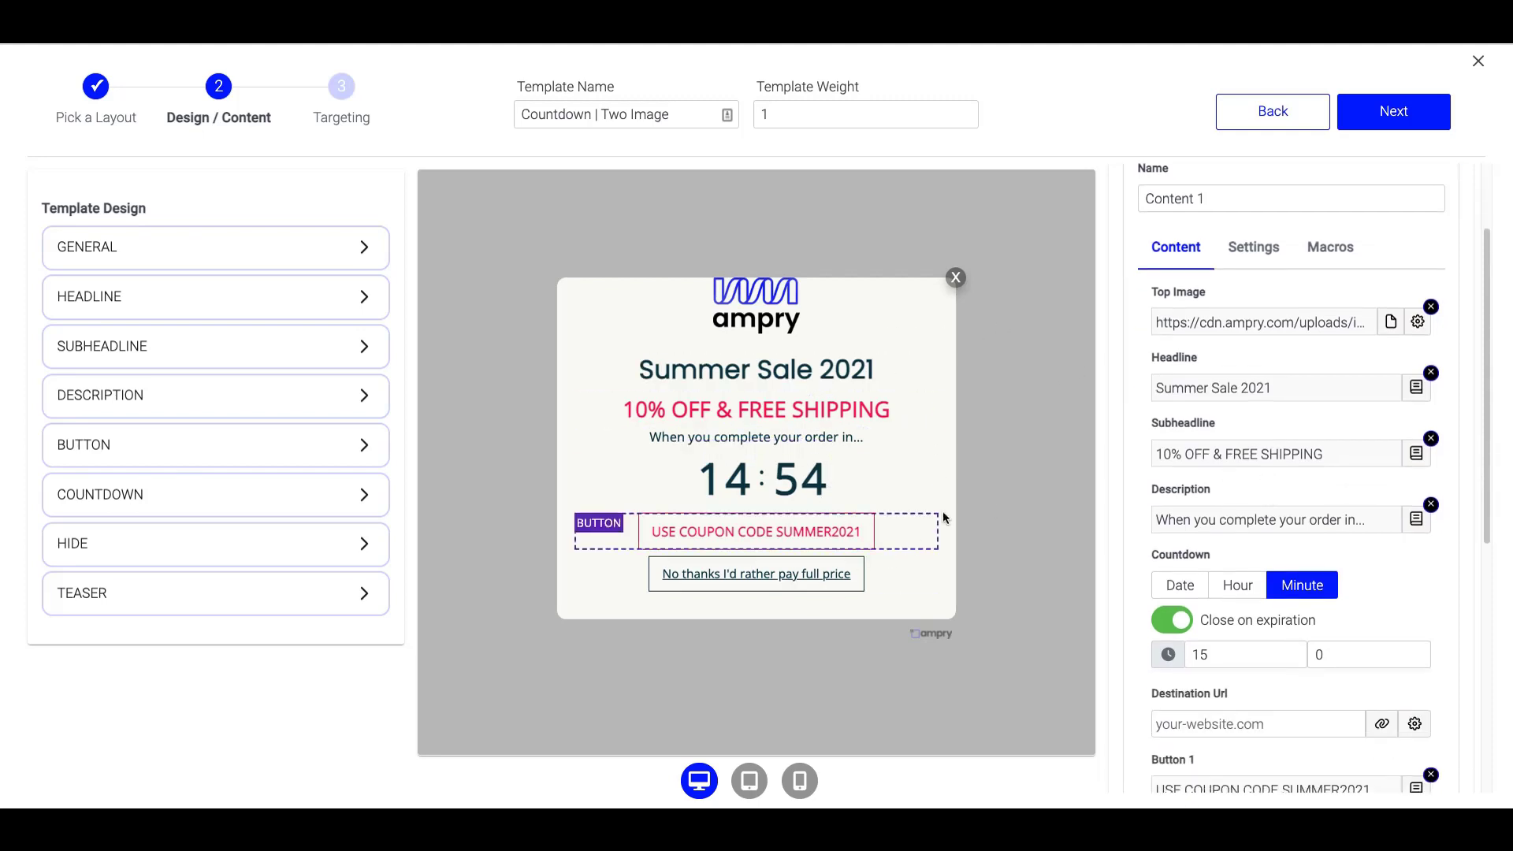
Set the popup's general background color to #fff
click(356, 248)
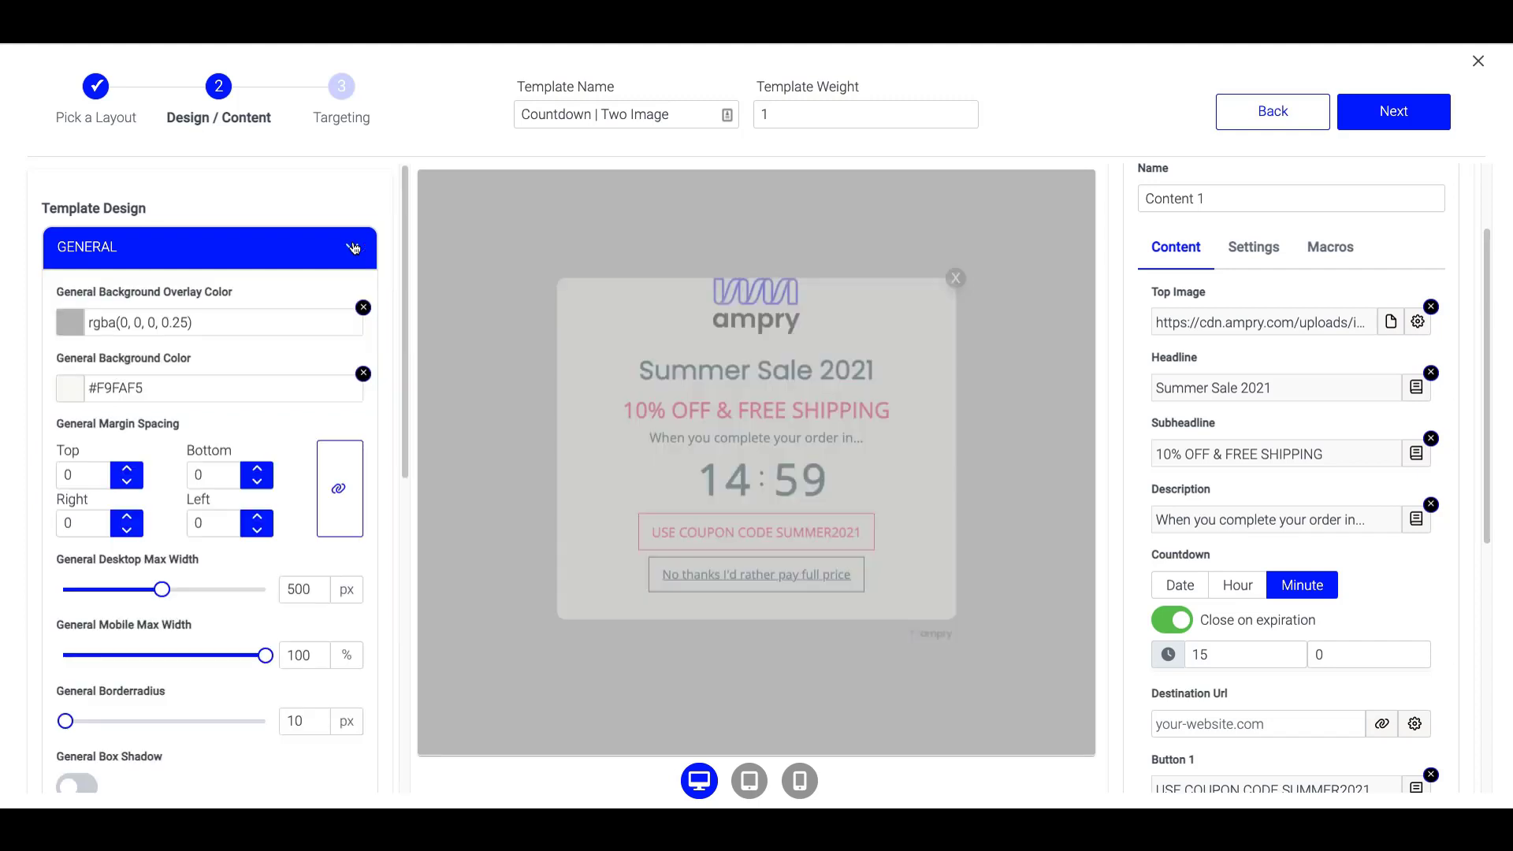
double_click(179, 390)
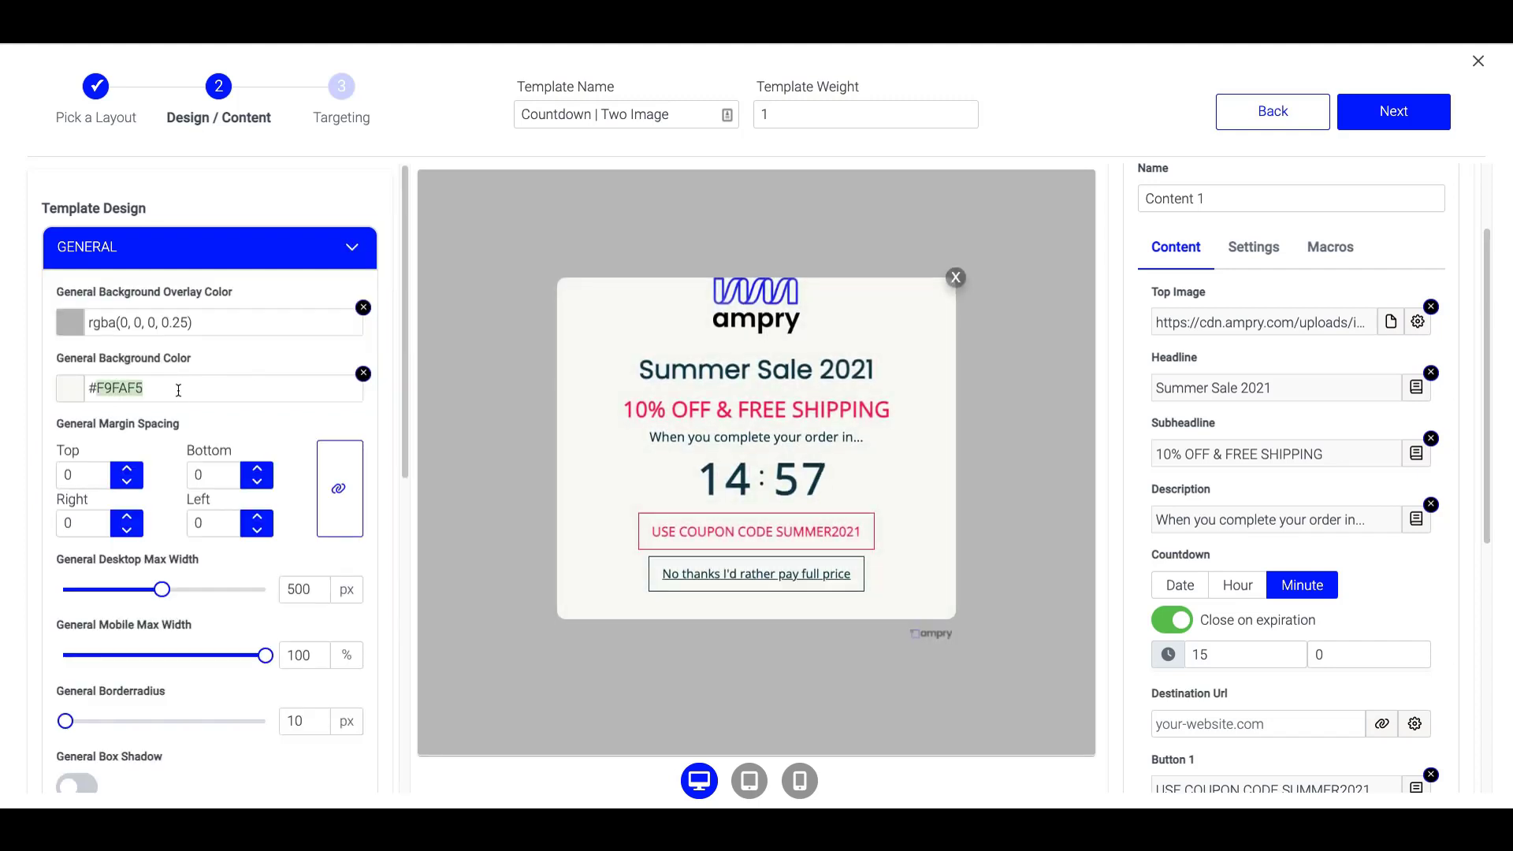
text(fff)
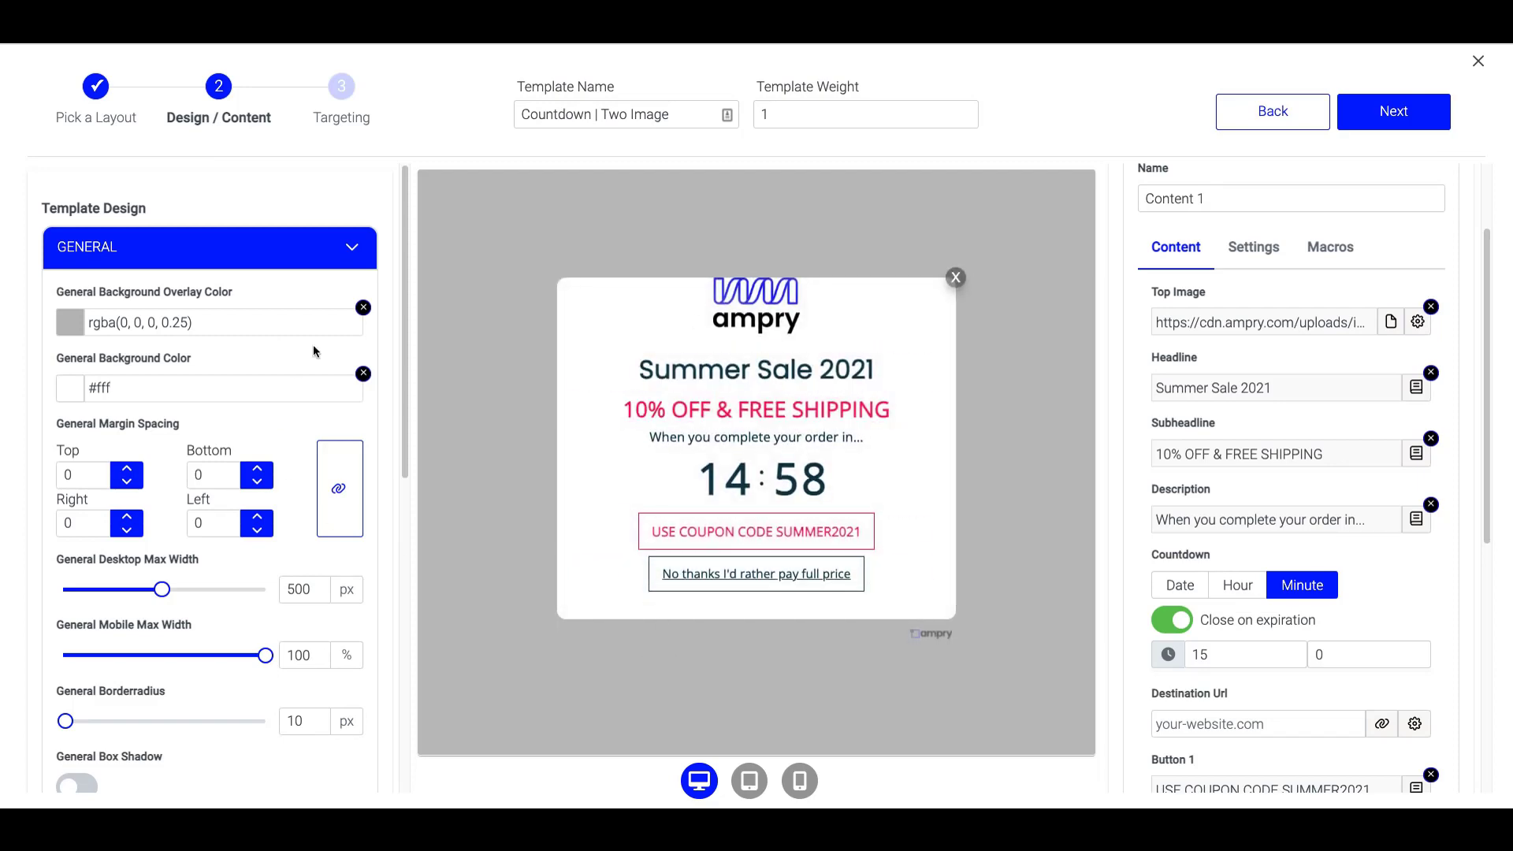
Keep Poppins as the headline font and set the headline color to #000
click(615, 353)
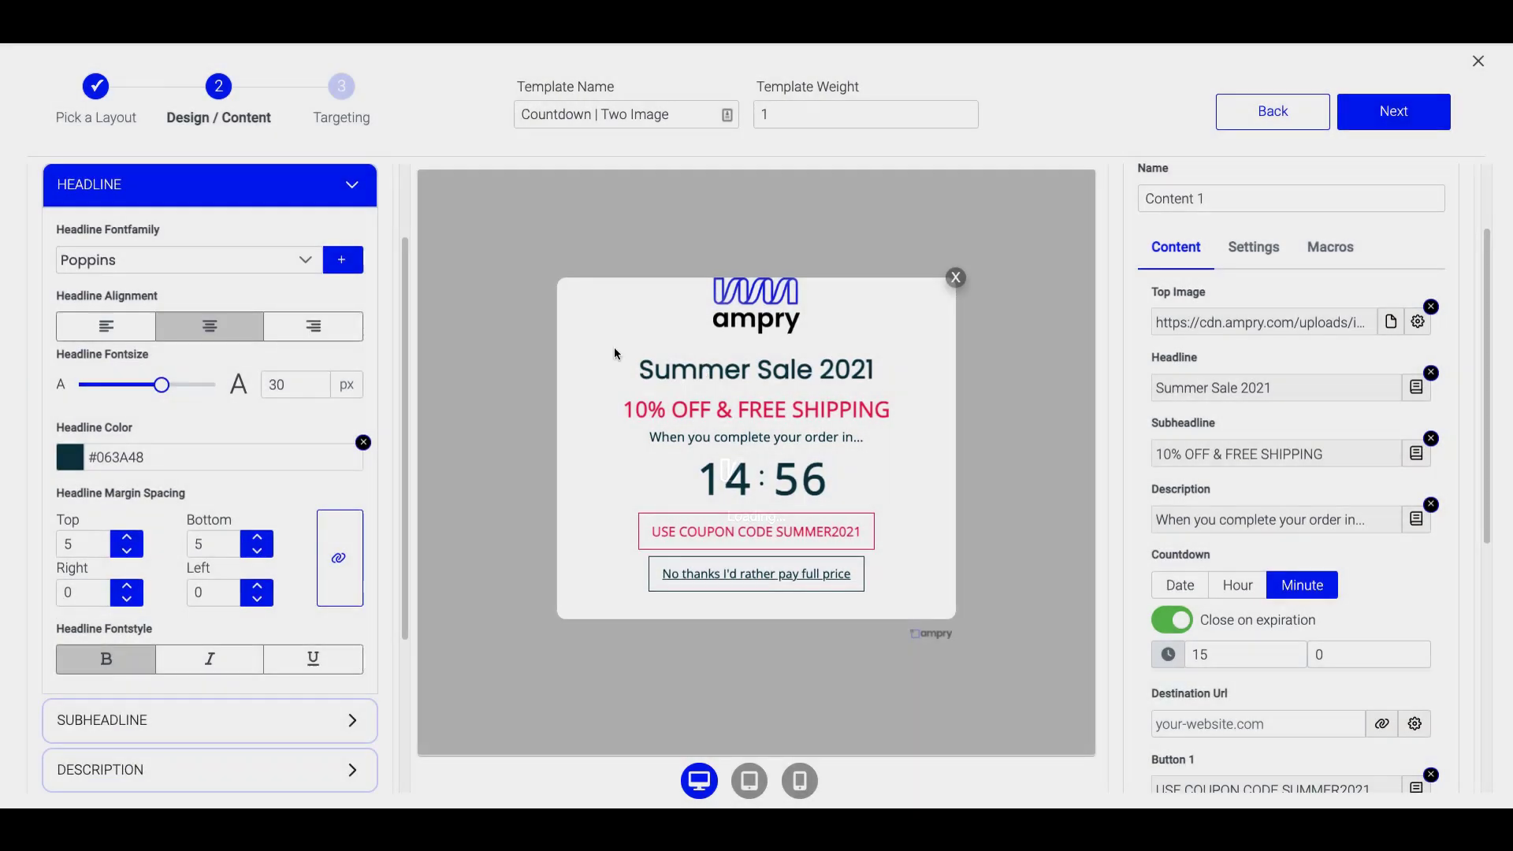
click(305, 260)
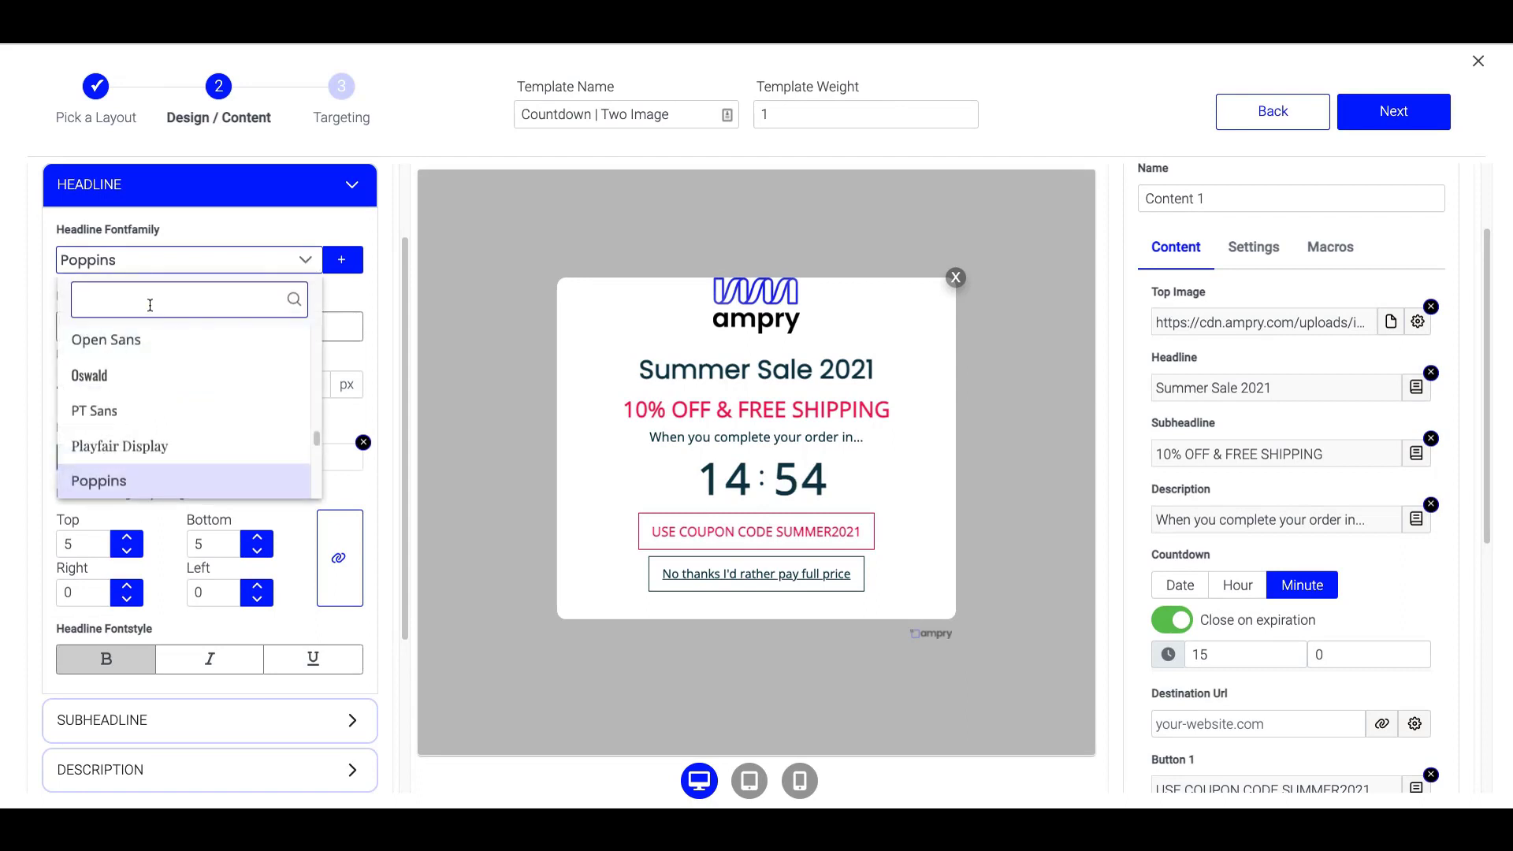
click(145, 483)
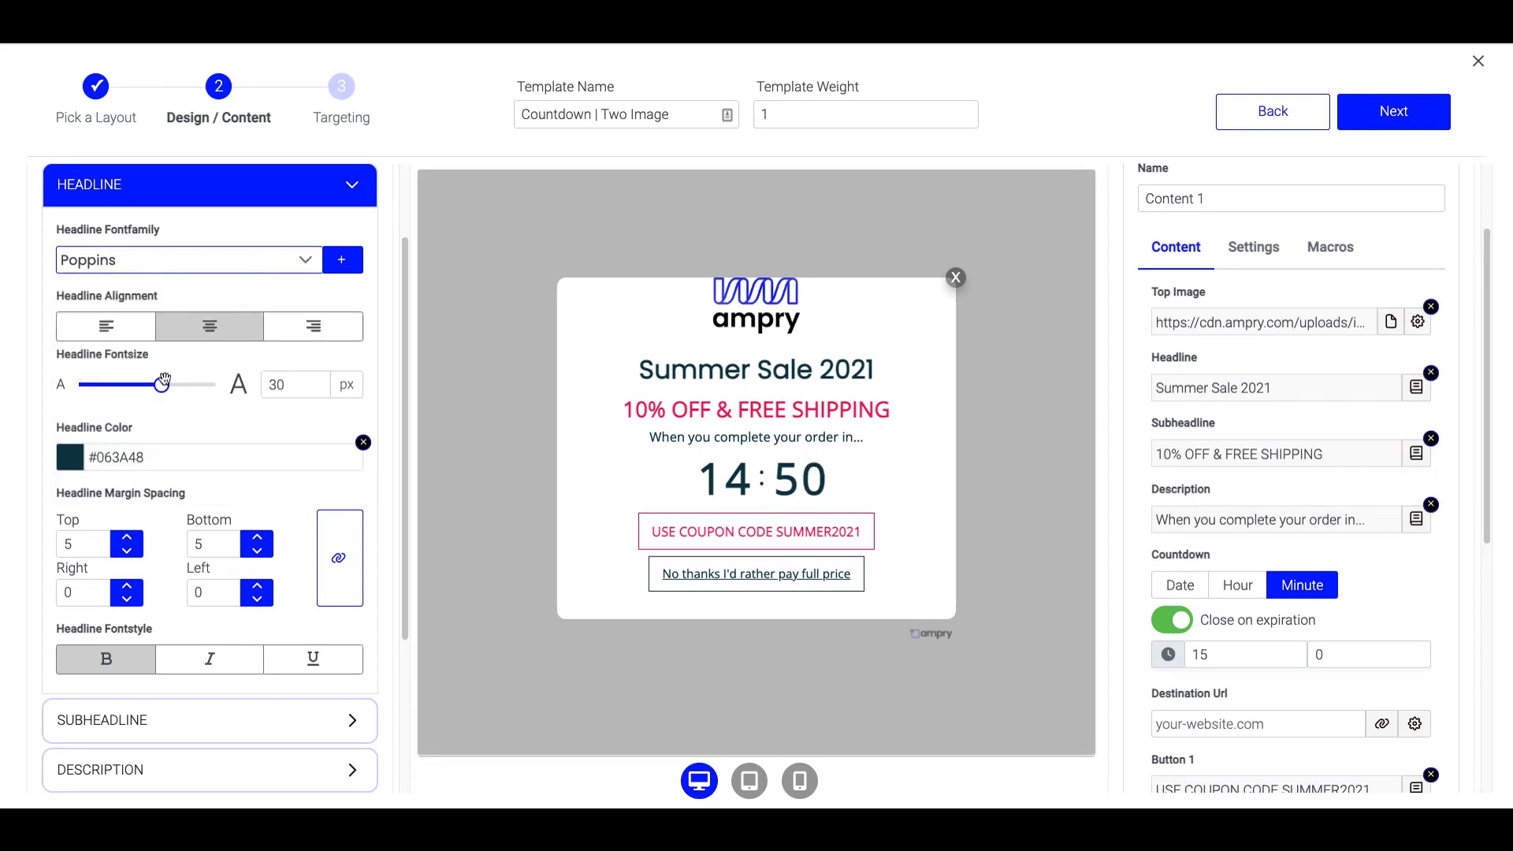
double_click(160, 452)
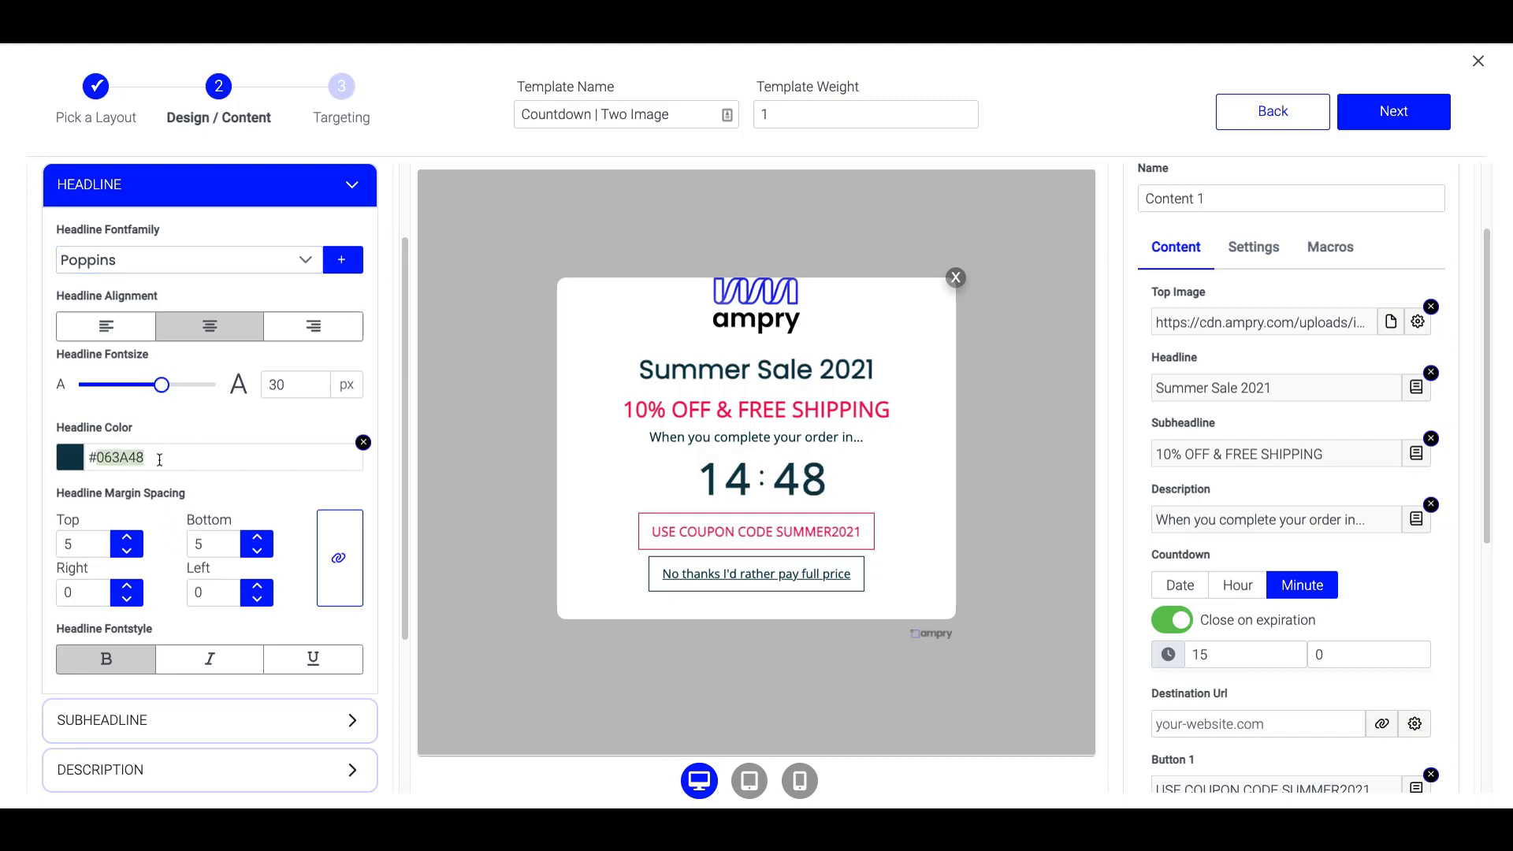
text(000)
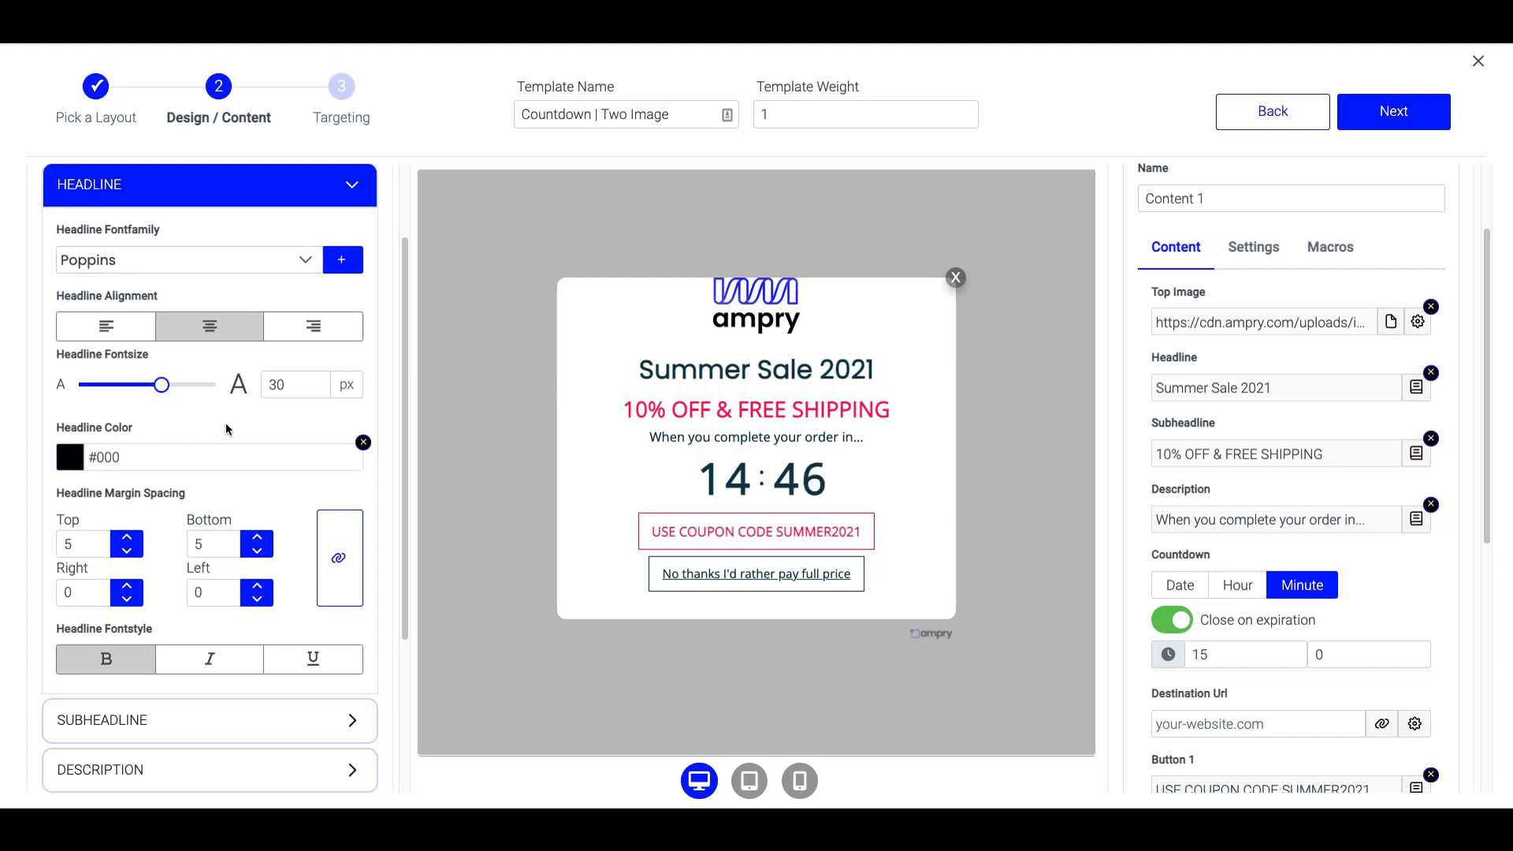
Set the subheadline font to Poppins and its color to blue, rgb(20,33,248)
click(708, 415)
click(300, 264)
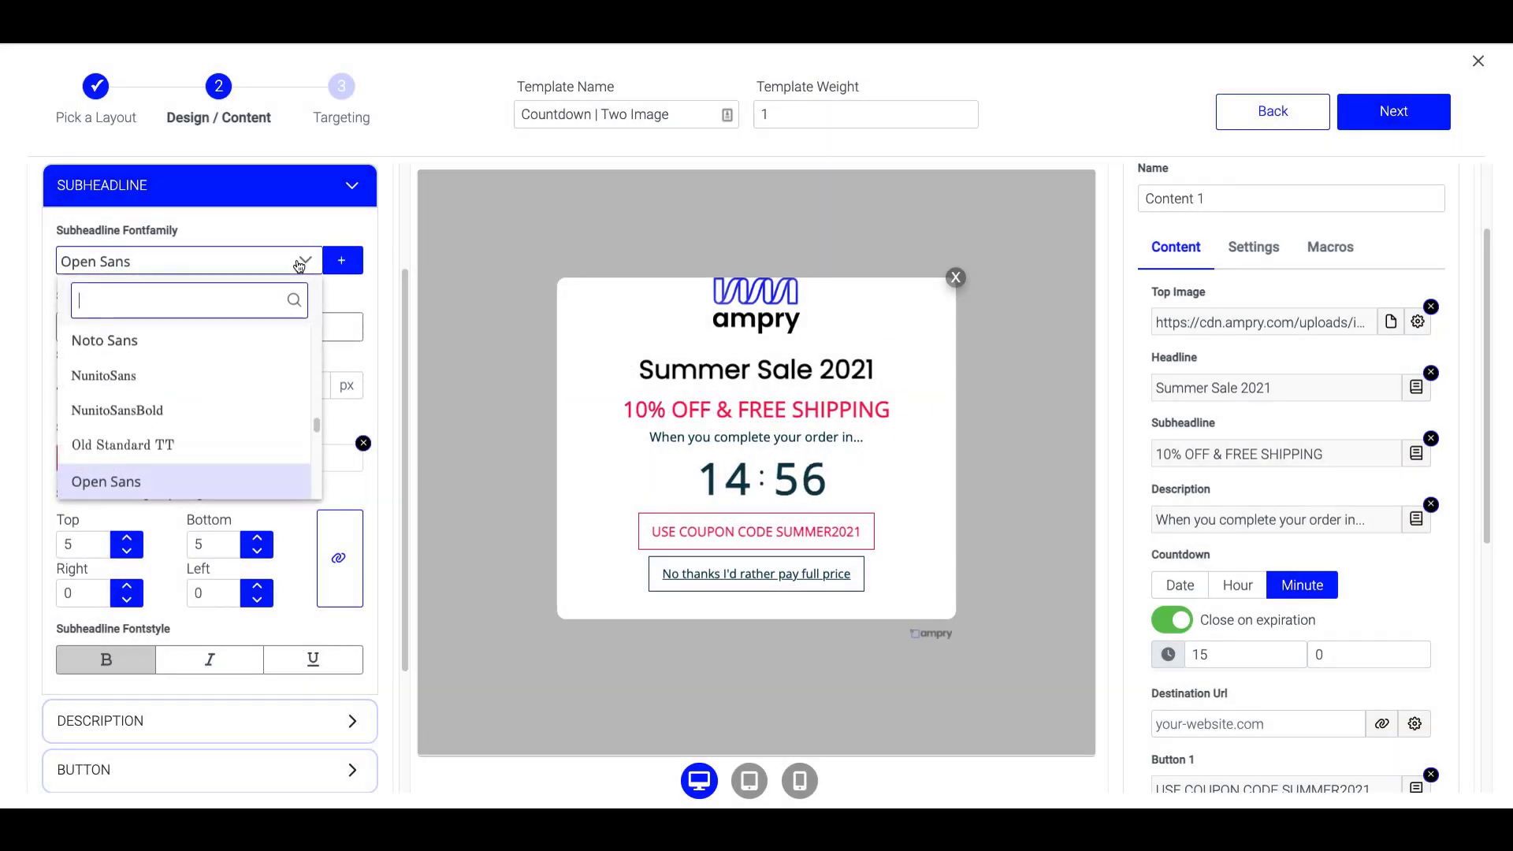
text(popp)
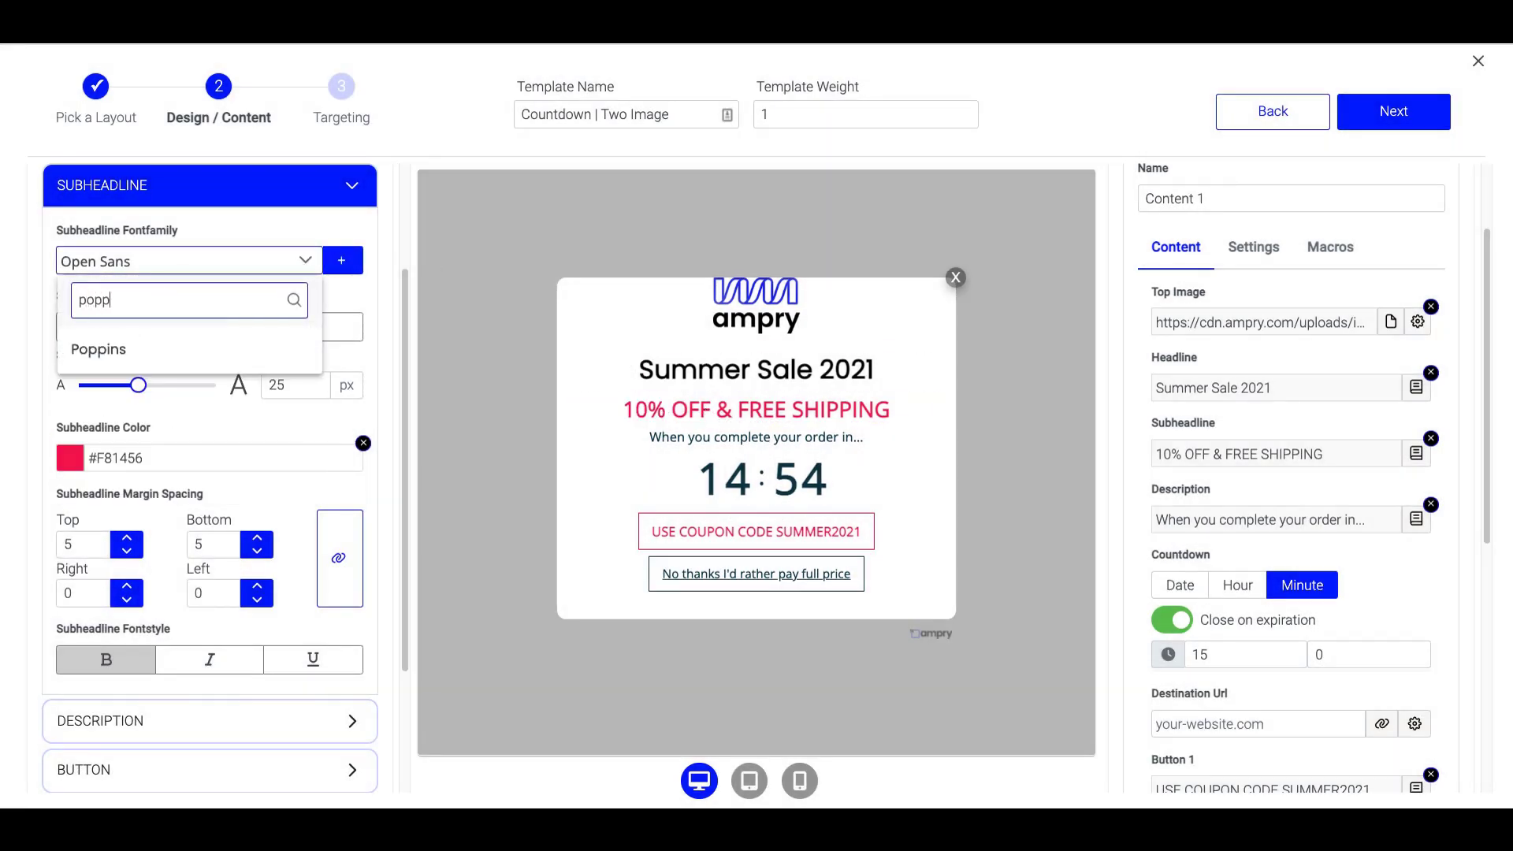
click(150, 350)
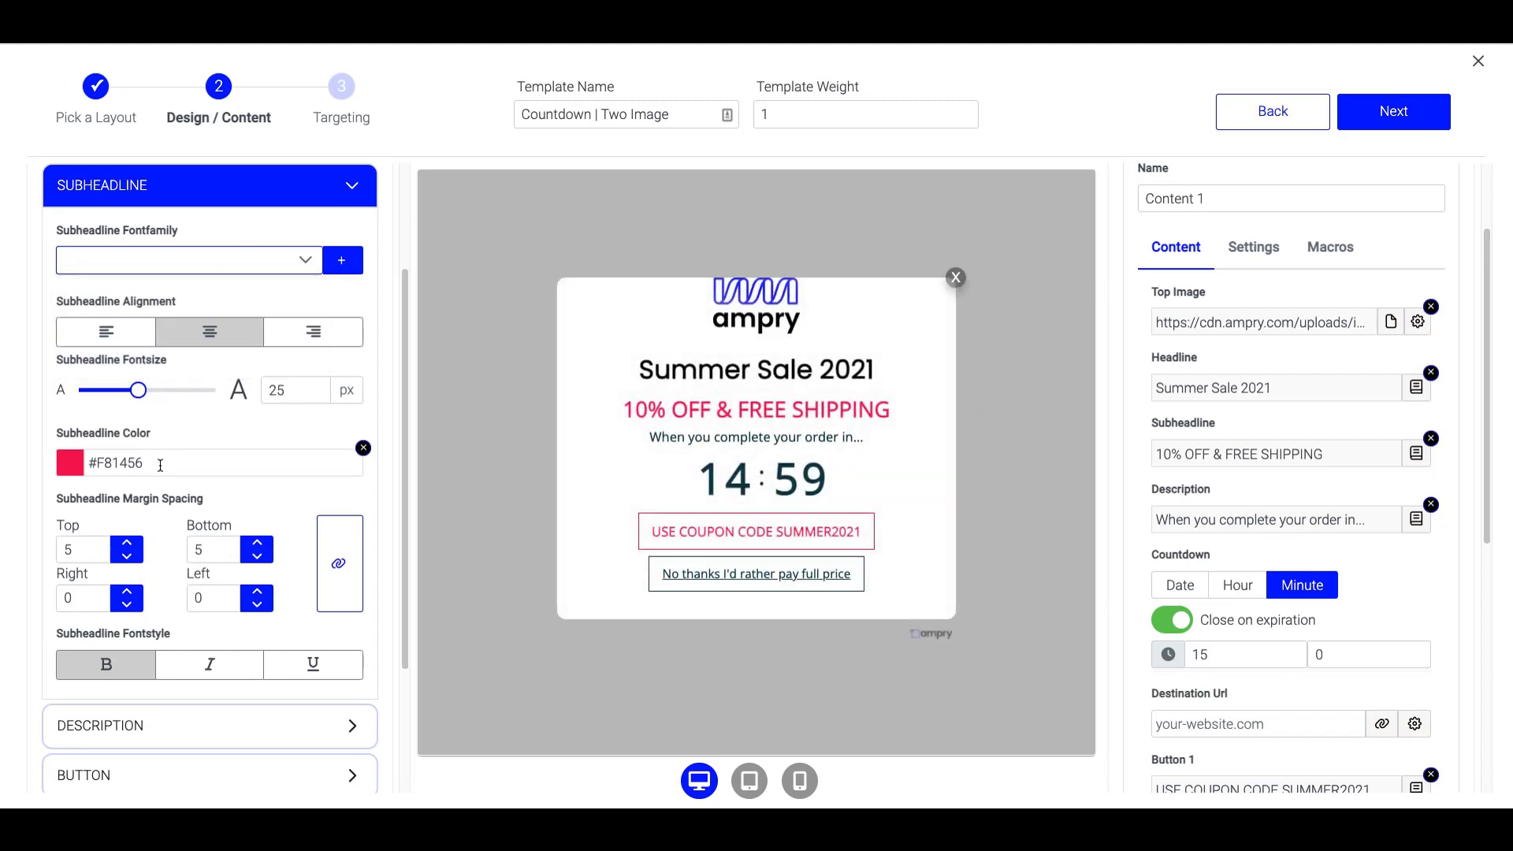
click(70, 463)
click(199, 271)
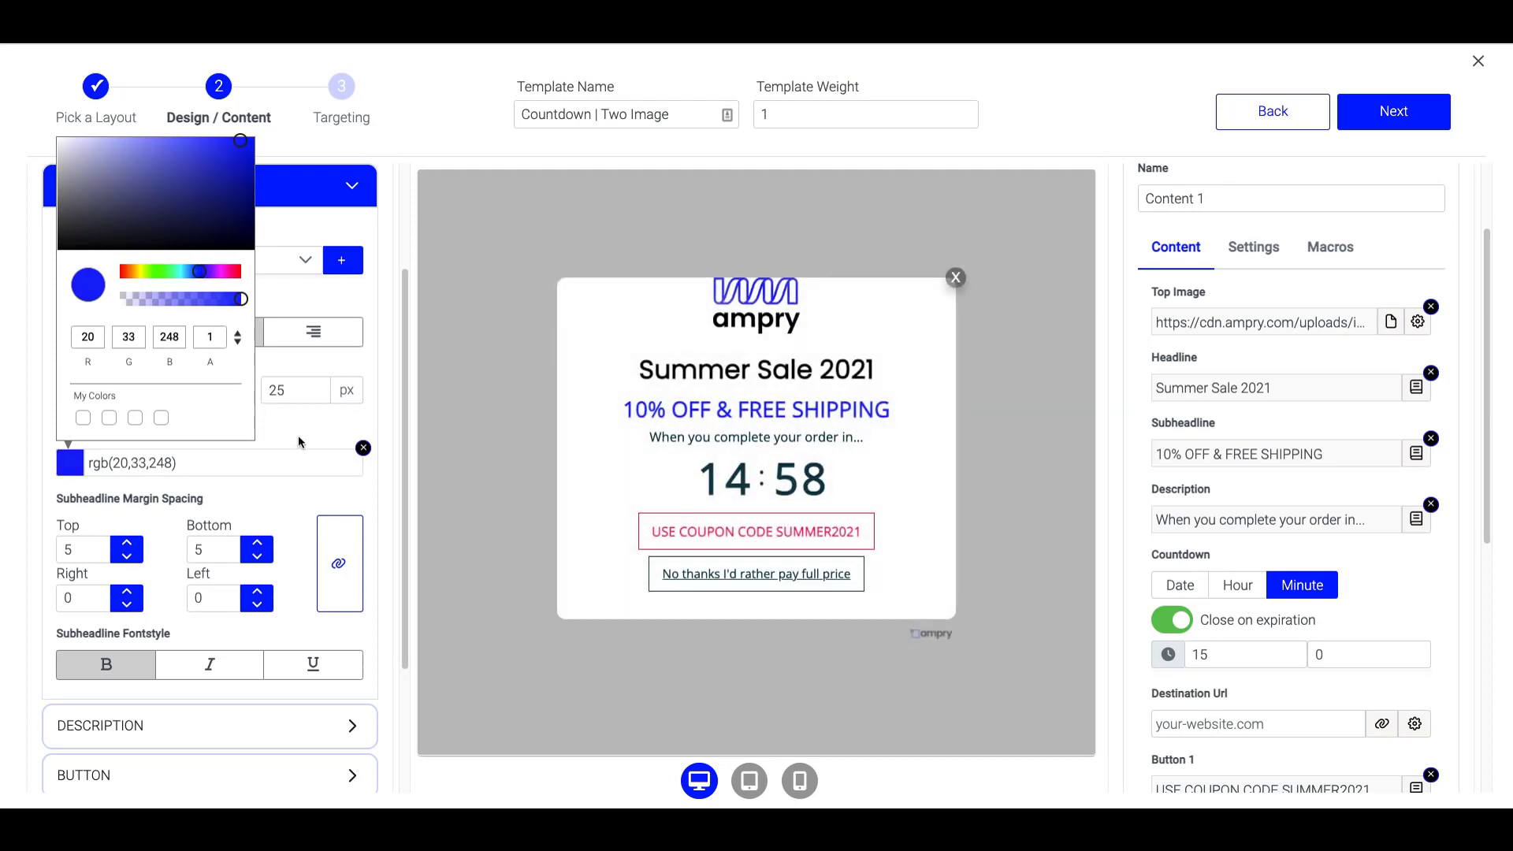
click(306, 435)
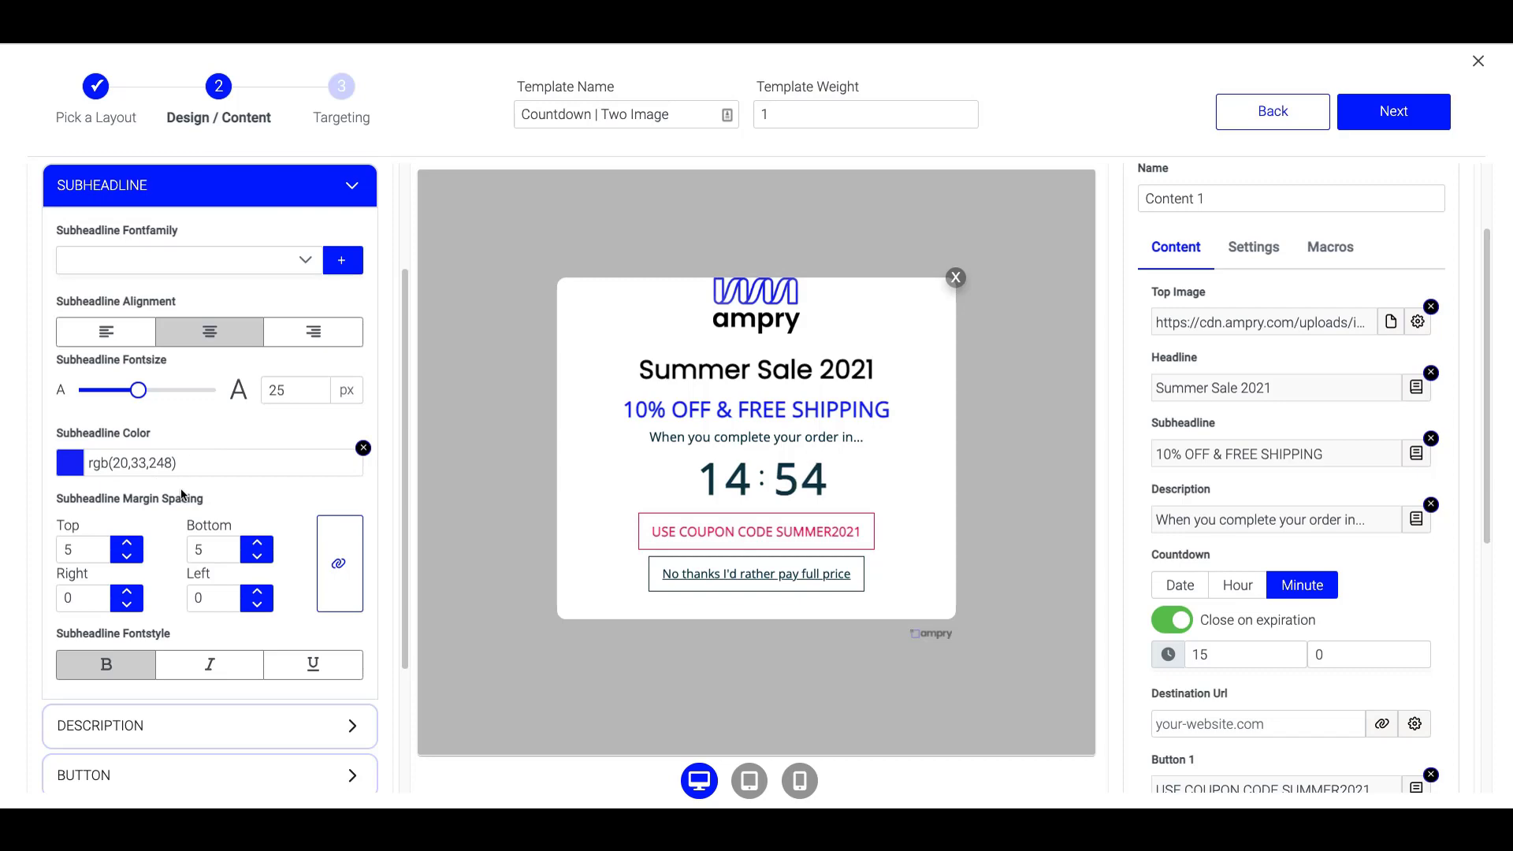
Set the description font to Poppins and its color to #000
click(783, 440)
click(135, 261)
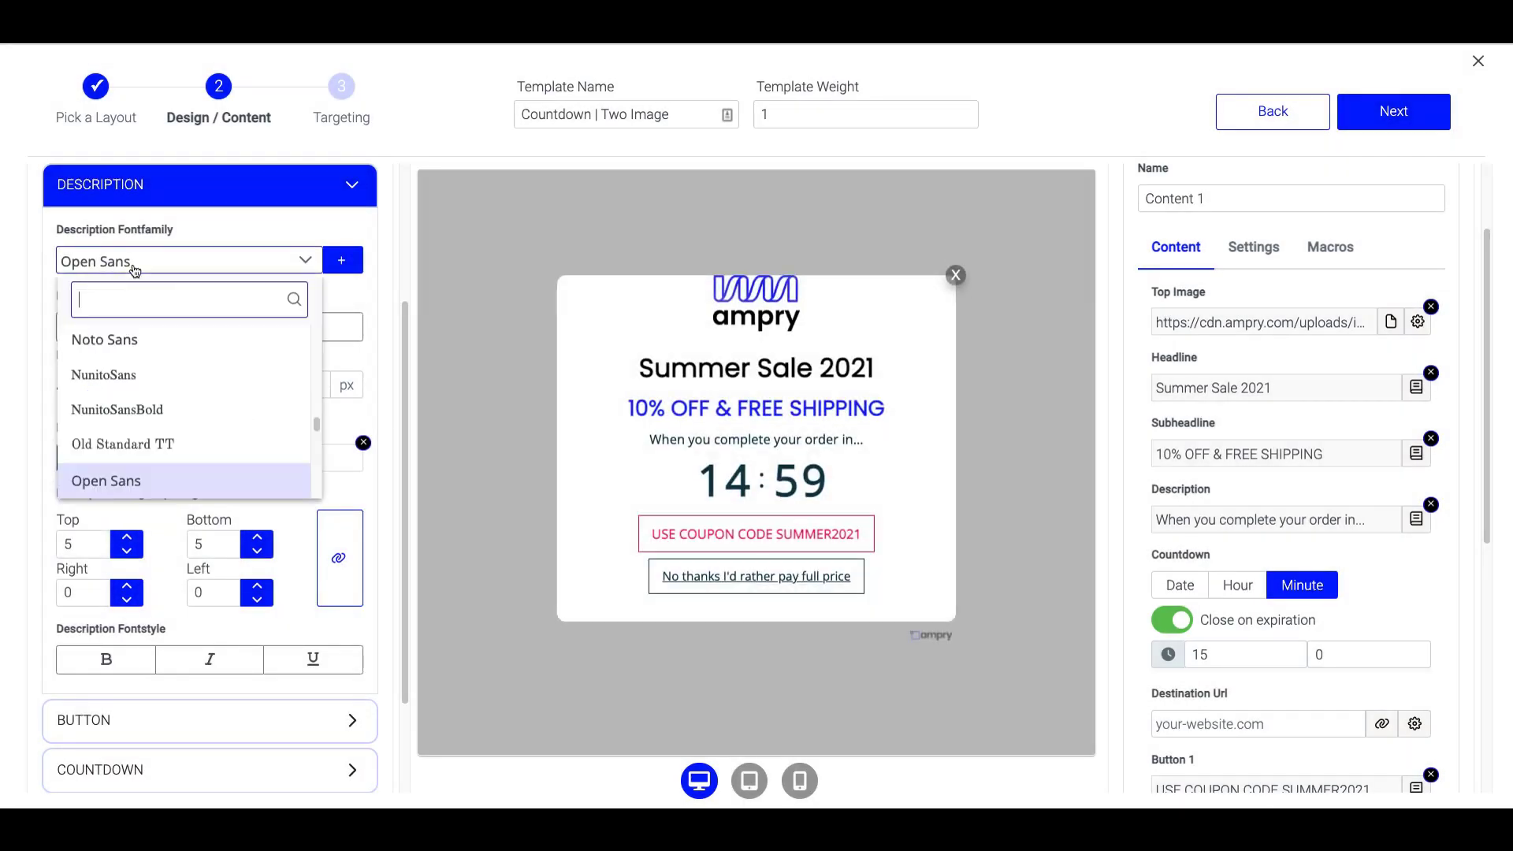
text(popp)
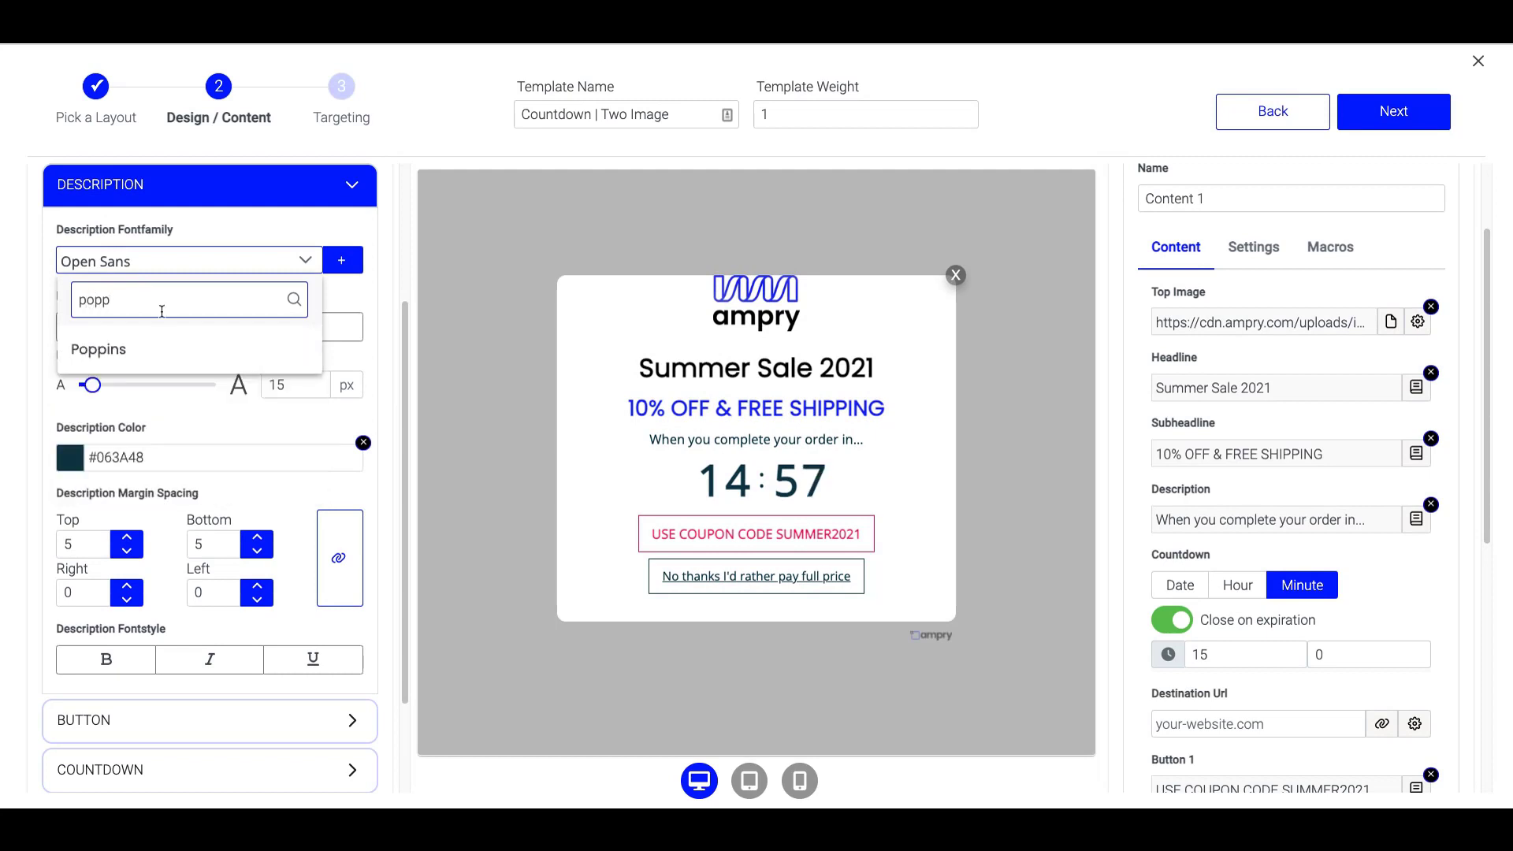
click(170, 352)
double_click(162, 464)
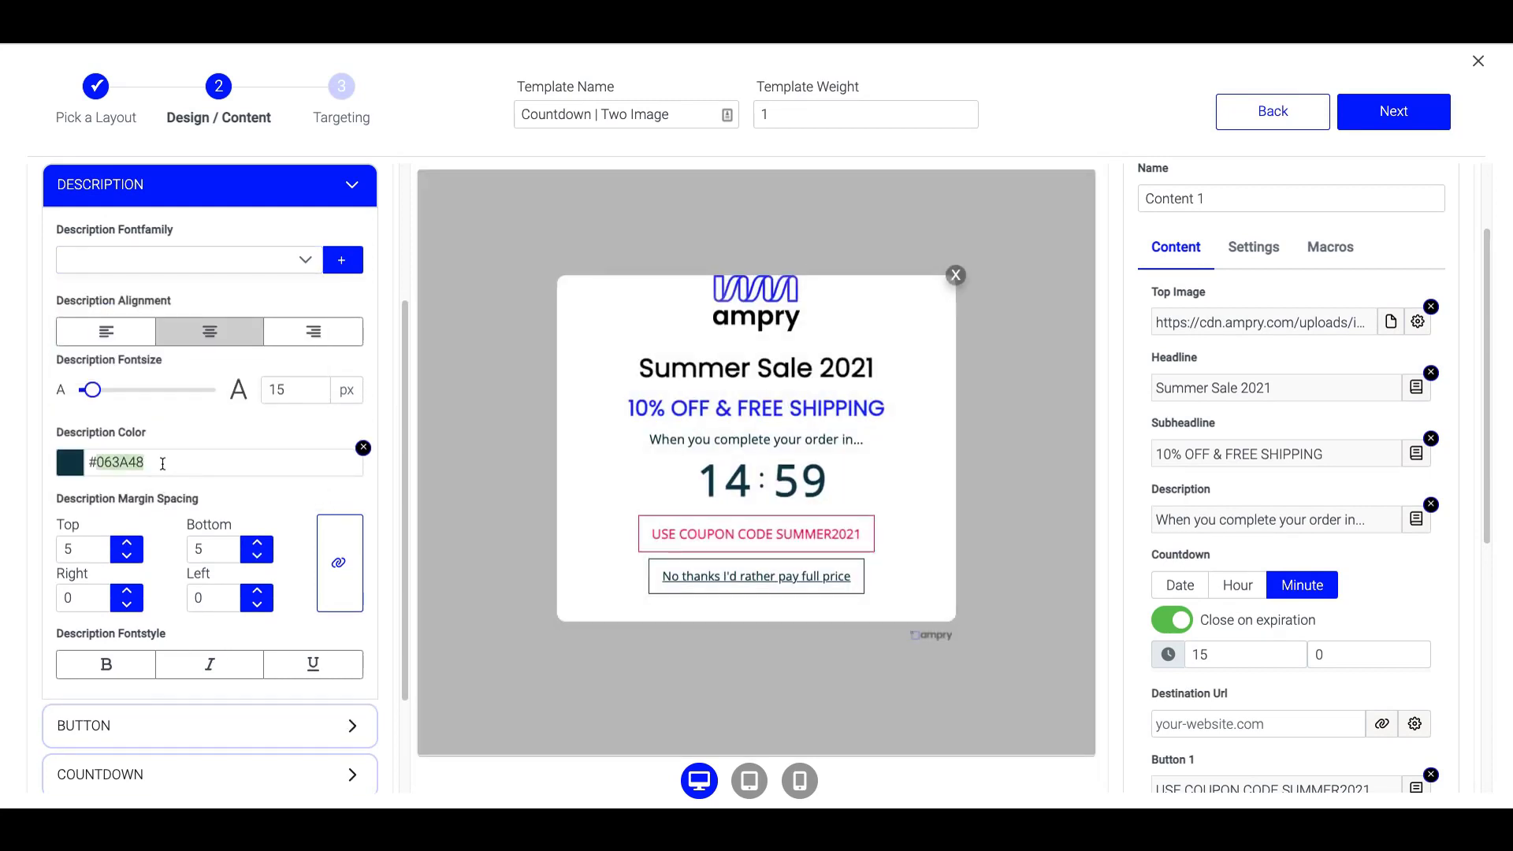
text(000)
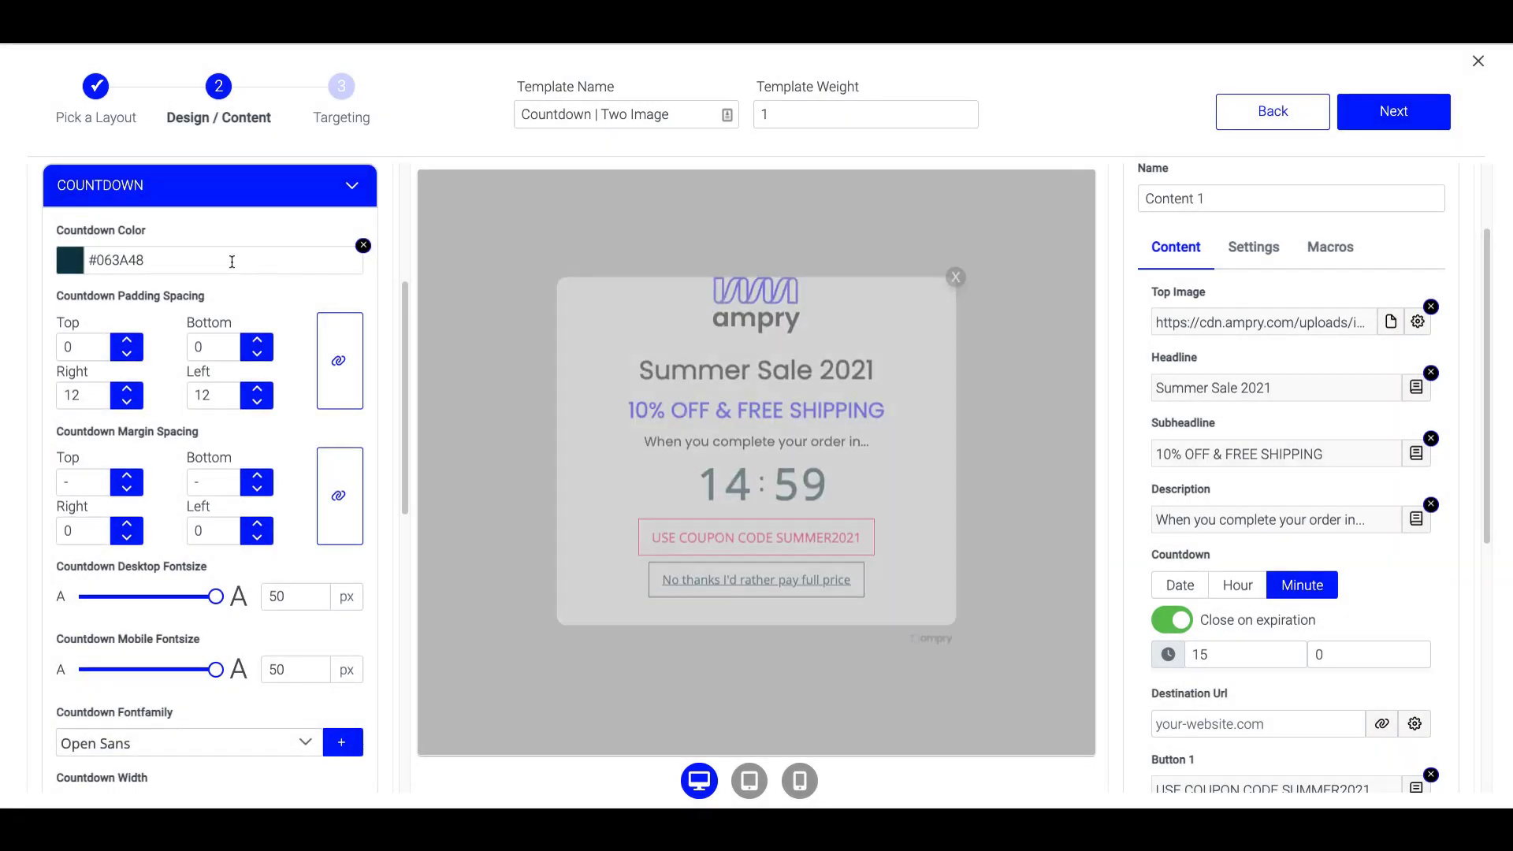
Set the countdown color to #000 and its font to Poppins
double_click(232, 262)
text(000)
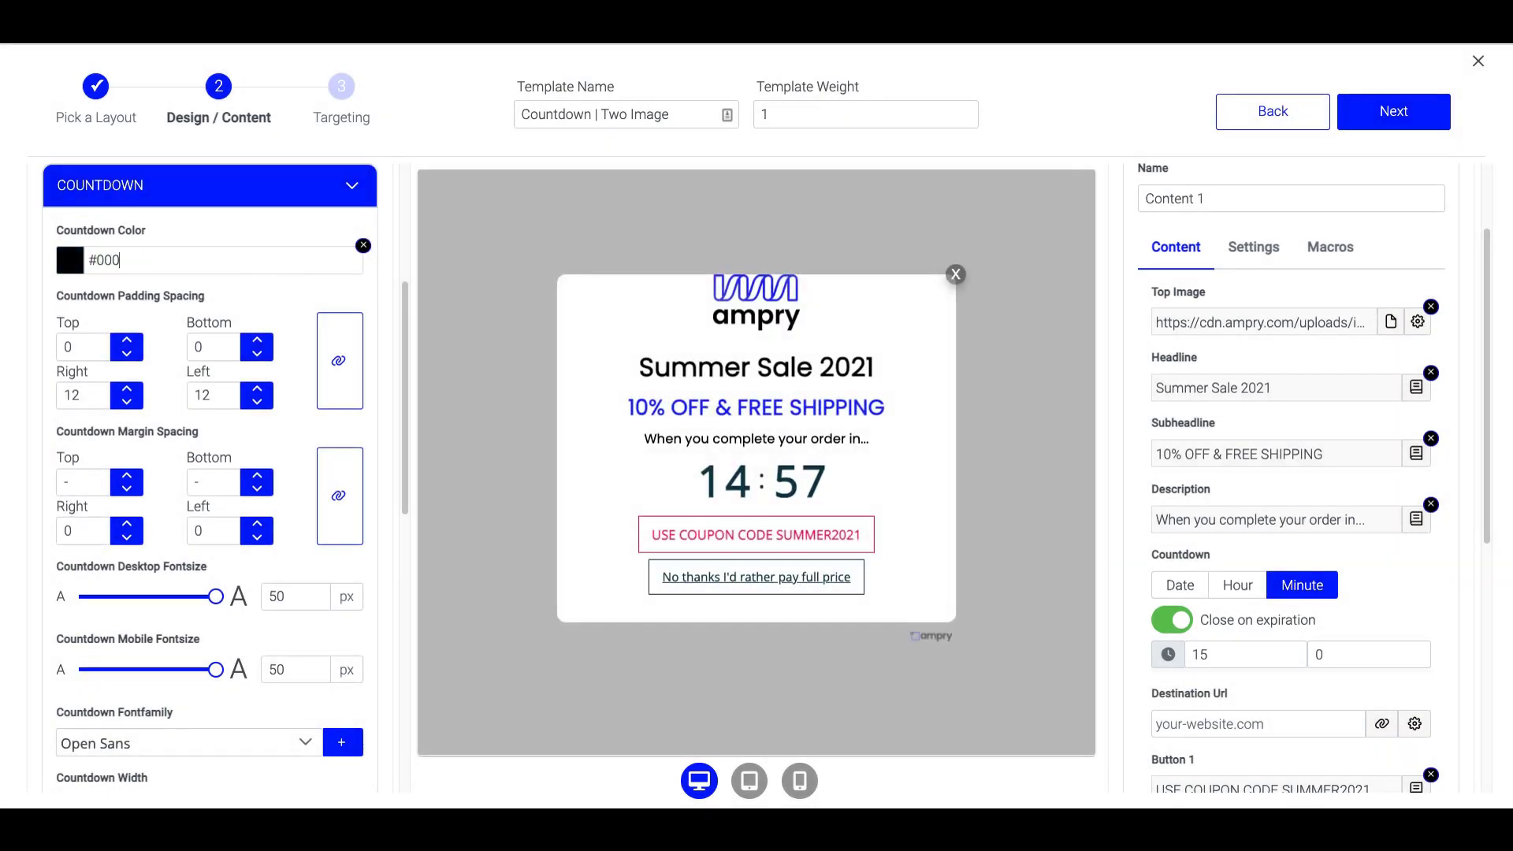
scroll(206, 496, down, 3)
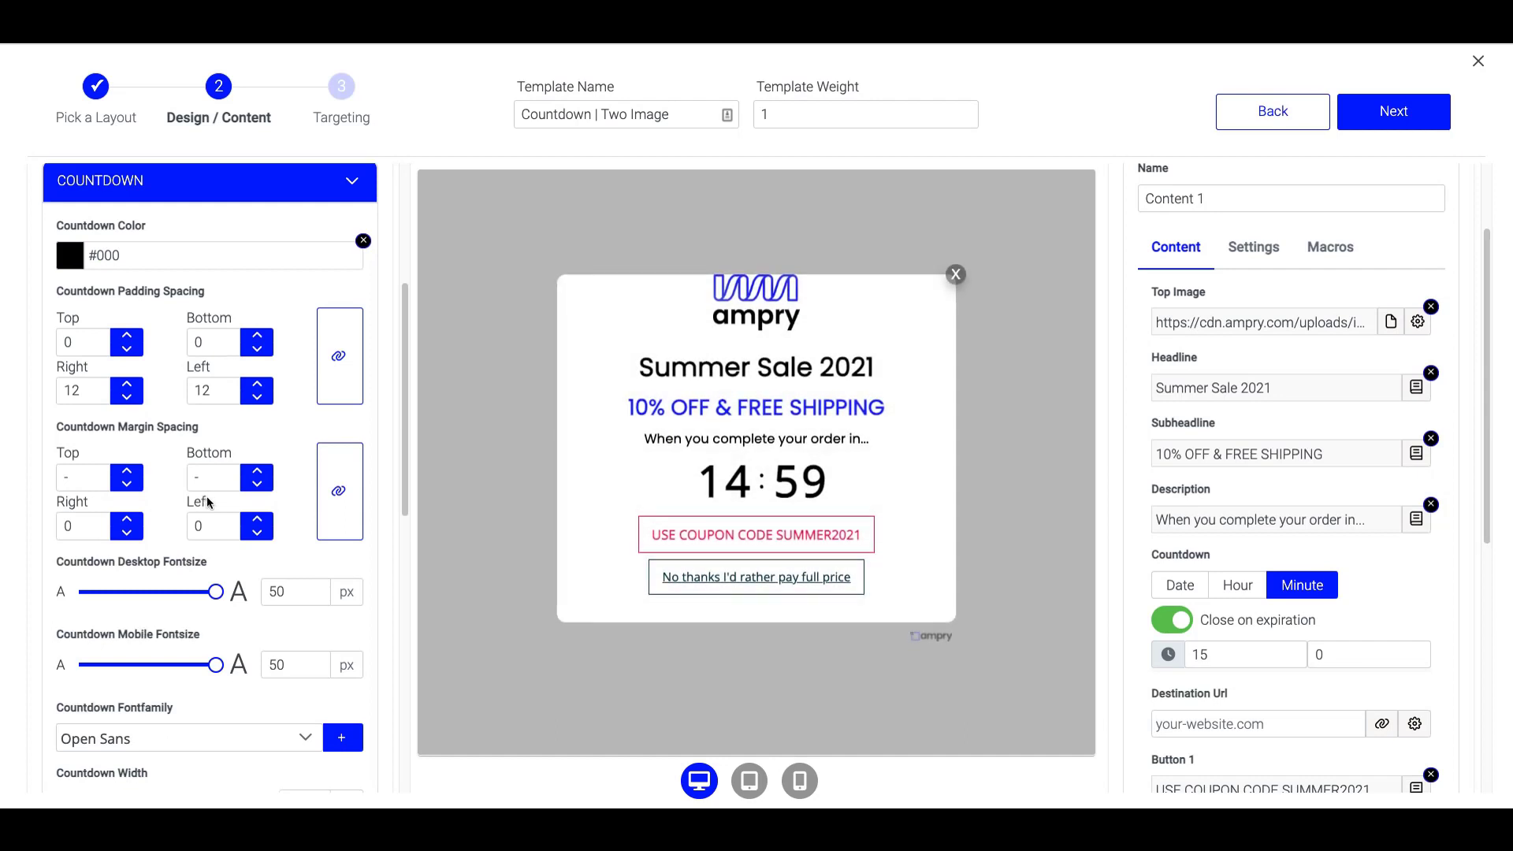
click(217, 562)
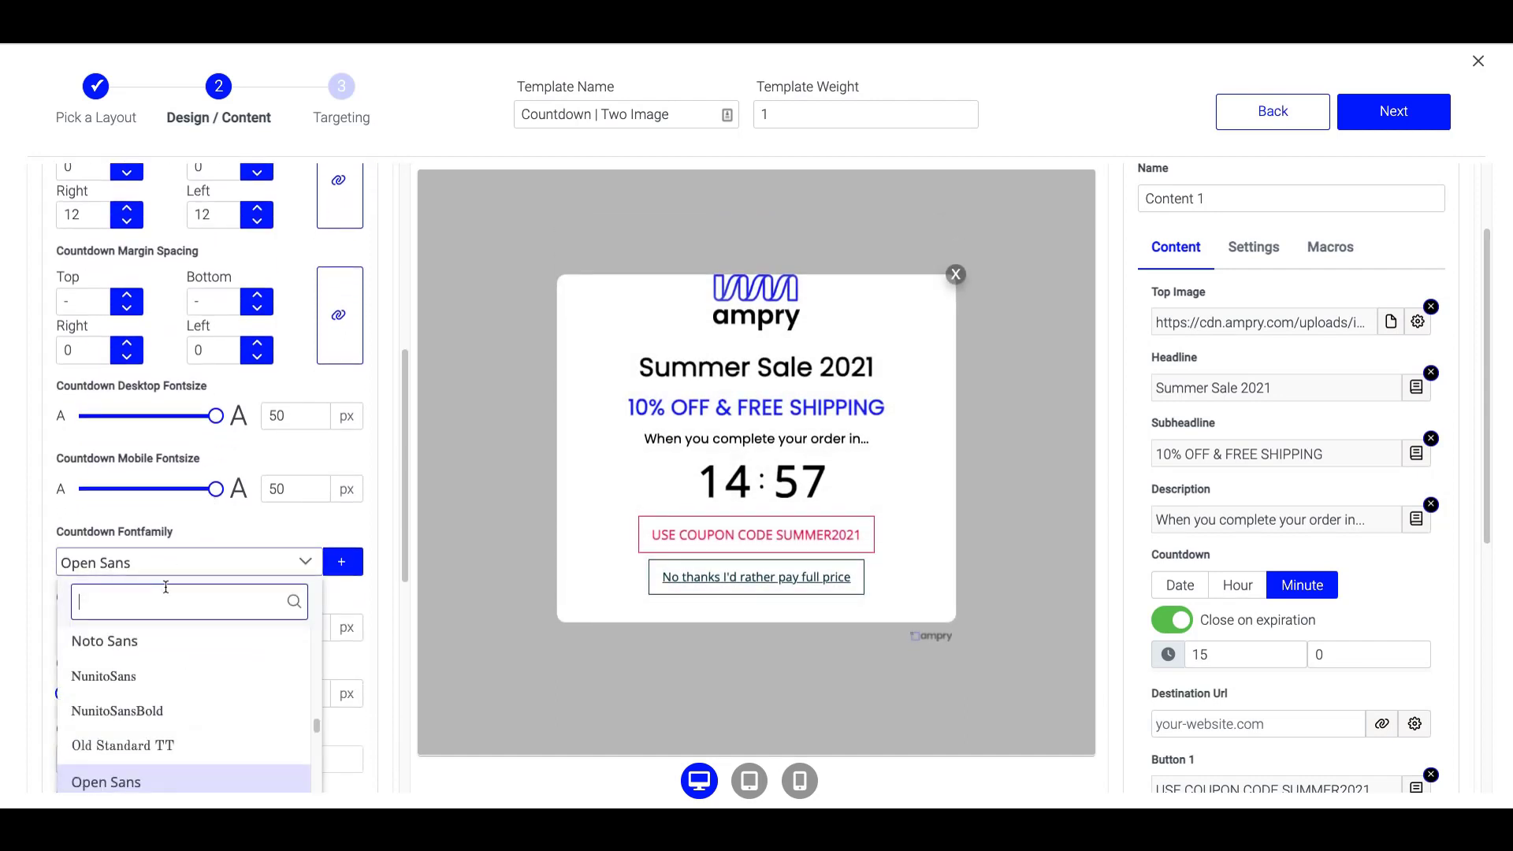
text(pop)
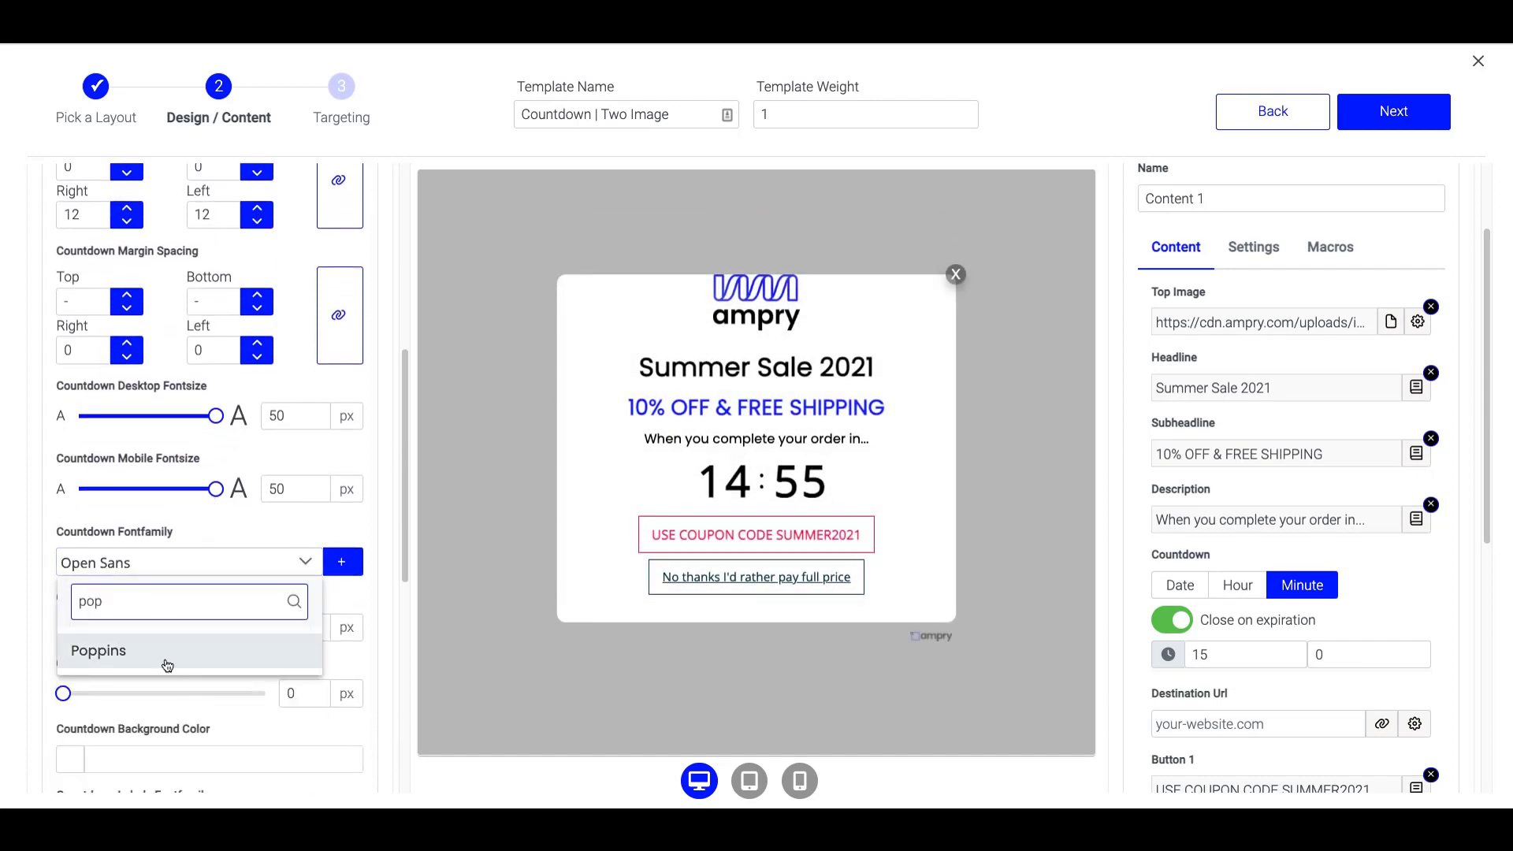
click(162, 657)
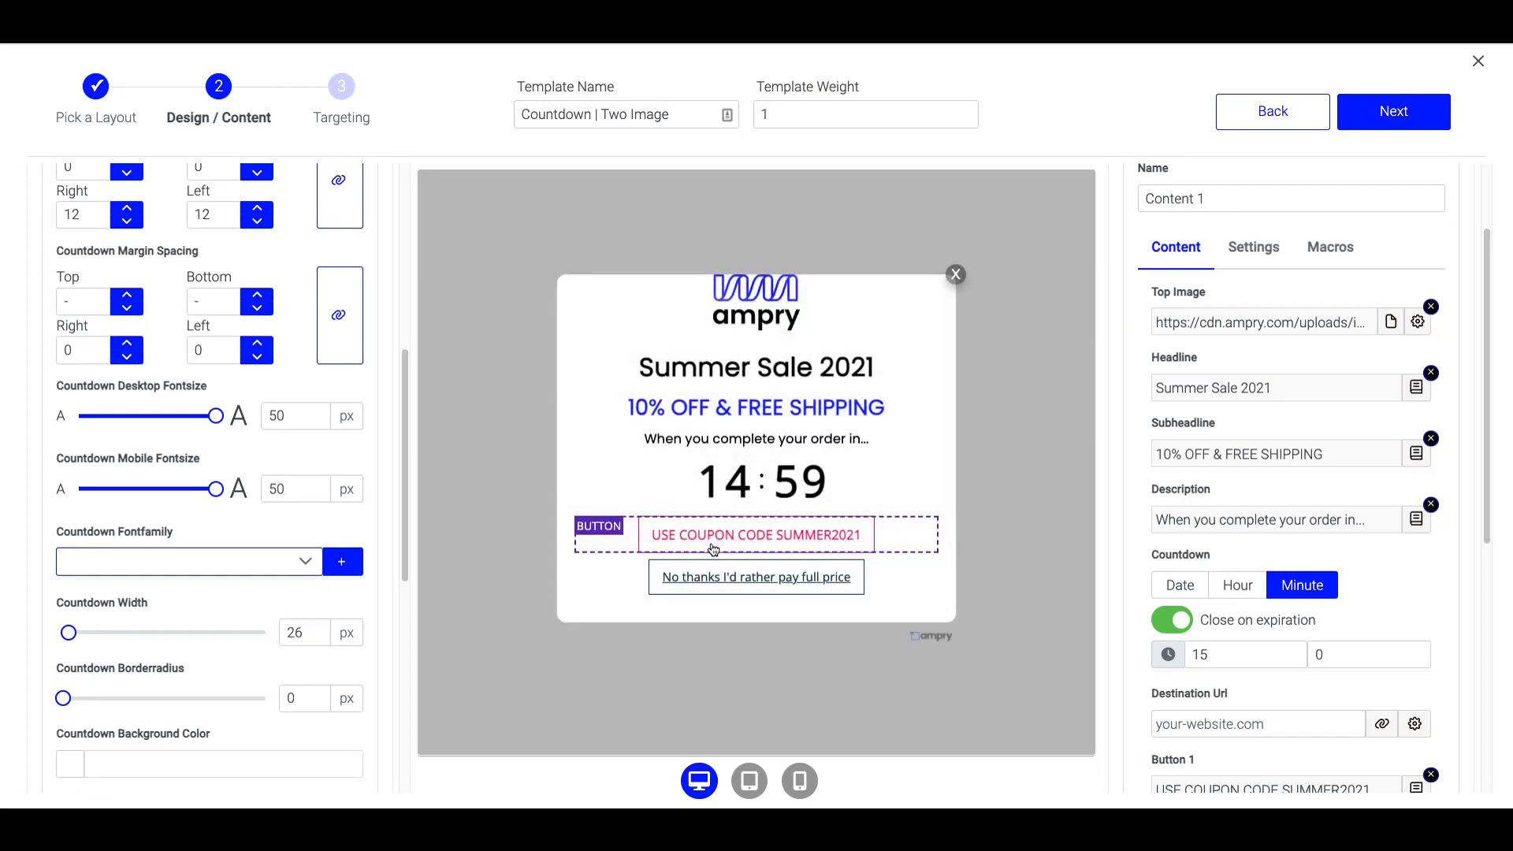
Set the coupon code button's font to Poppins
click(701, 544)
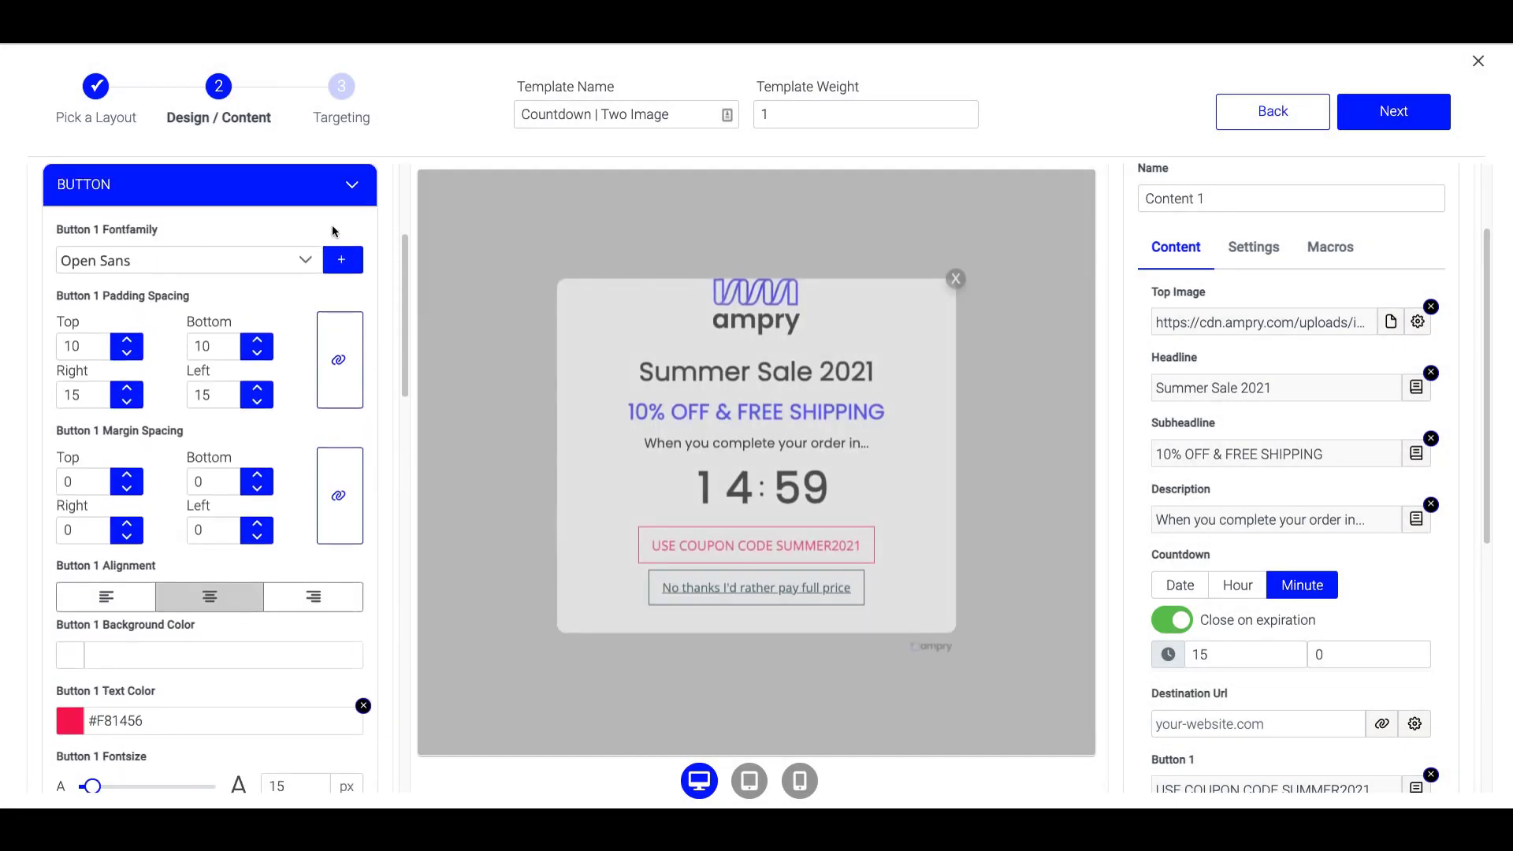
click(198, 258)
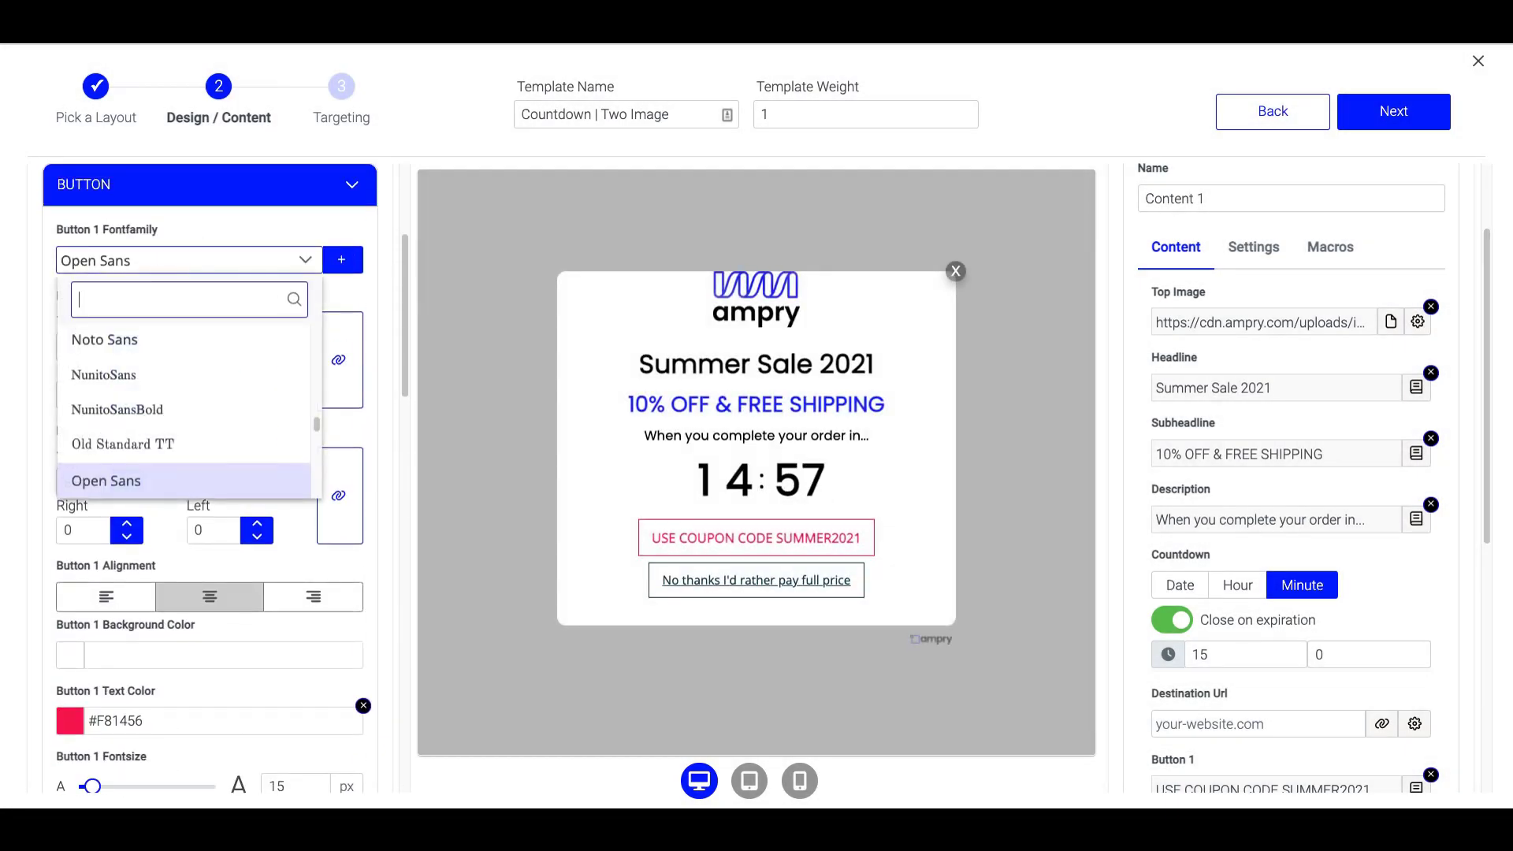
text(popp)
click(166, 348)
Give the coupon code button a blue background color, rgb(50,11,255)
scroll(178, 512, down, 3)
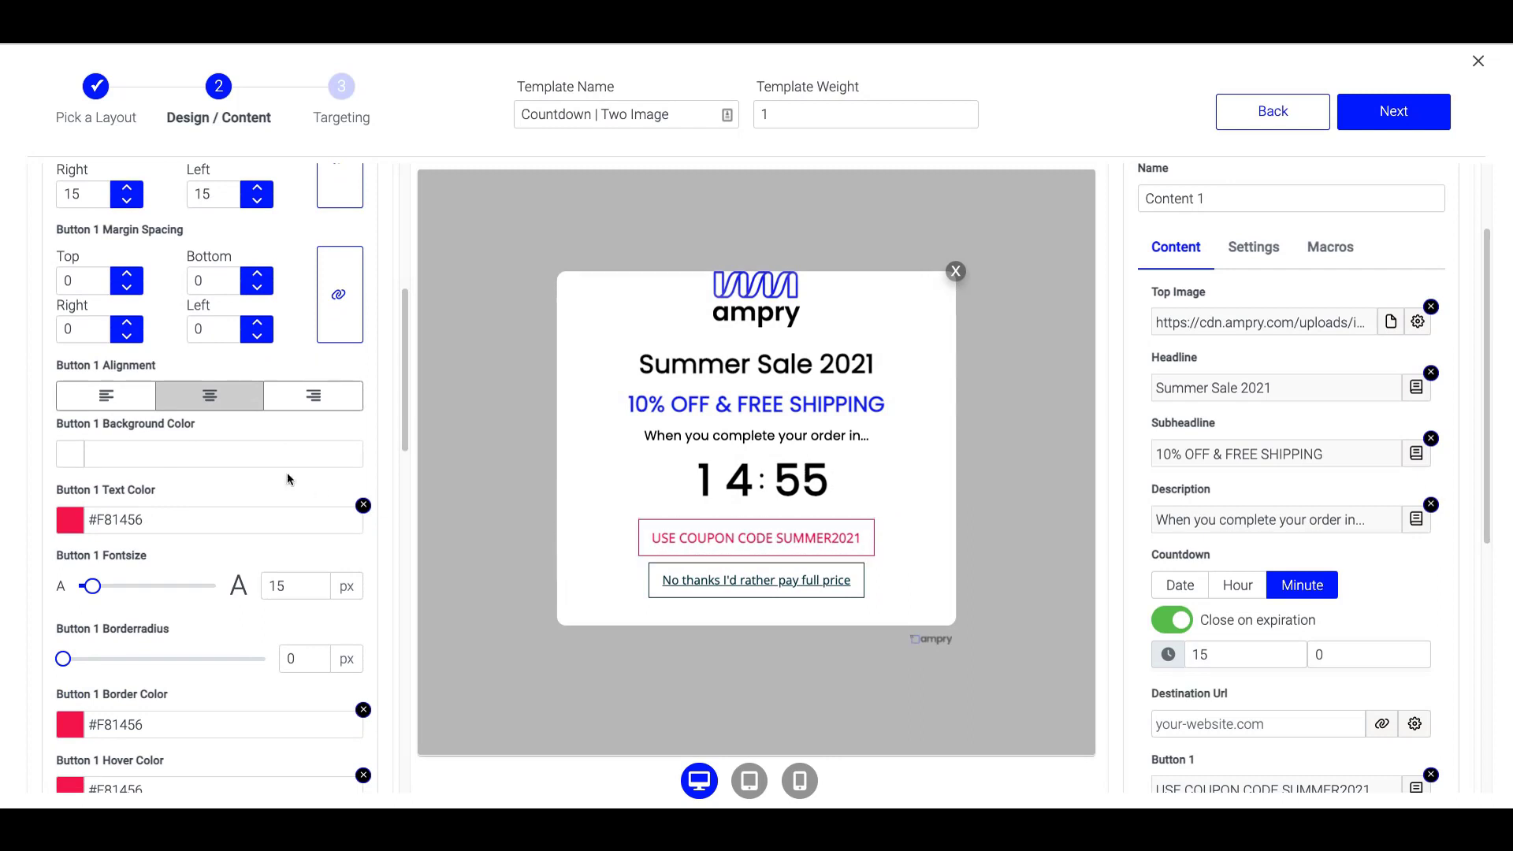
click(184, 451)
click(69, 455)
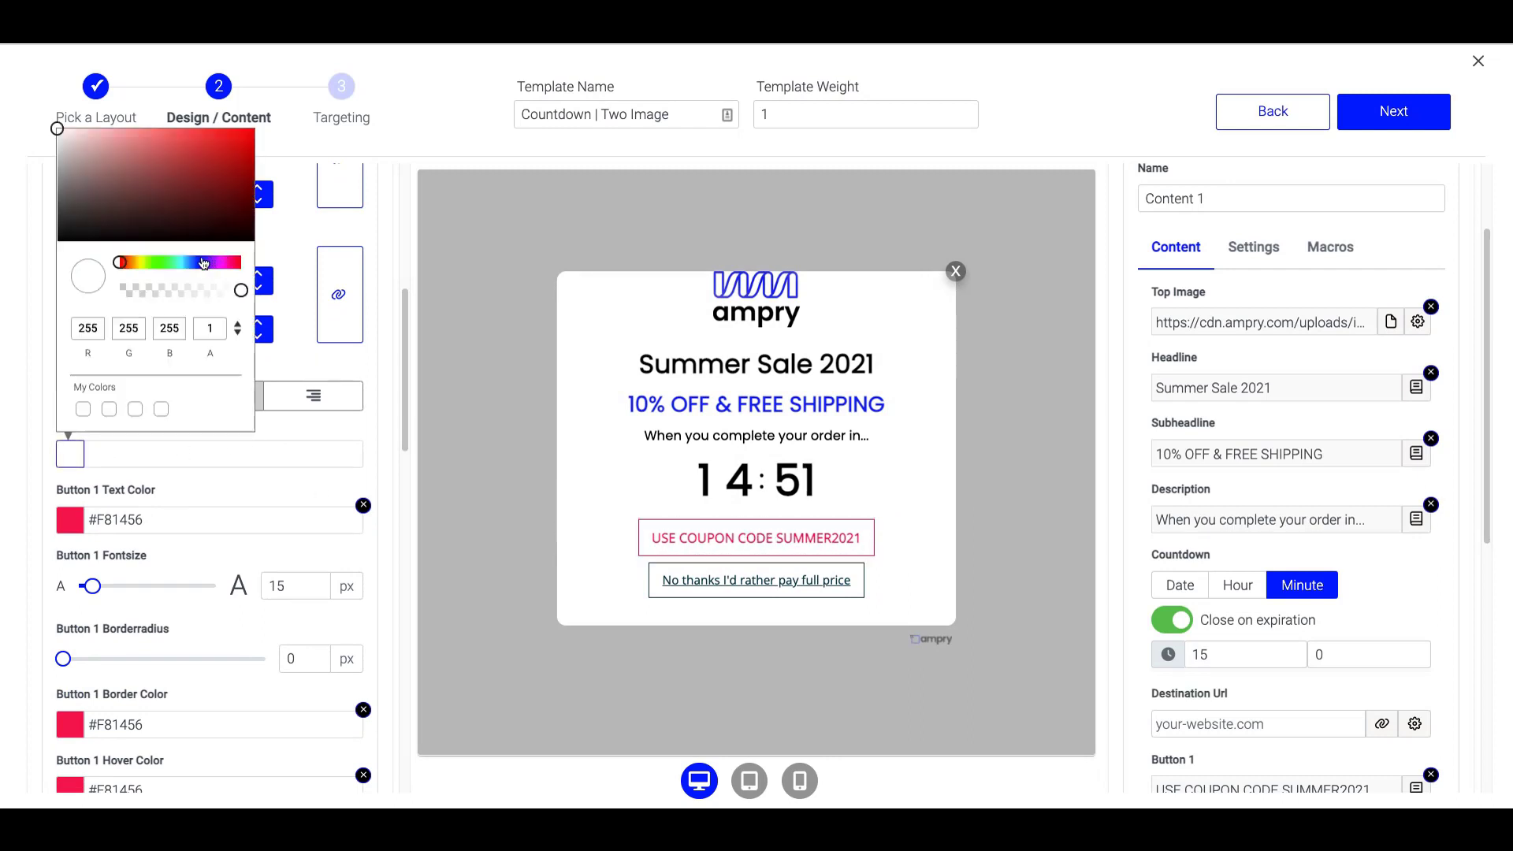
click(201, 262)
click(244, 128)
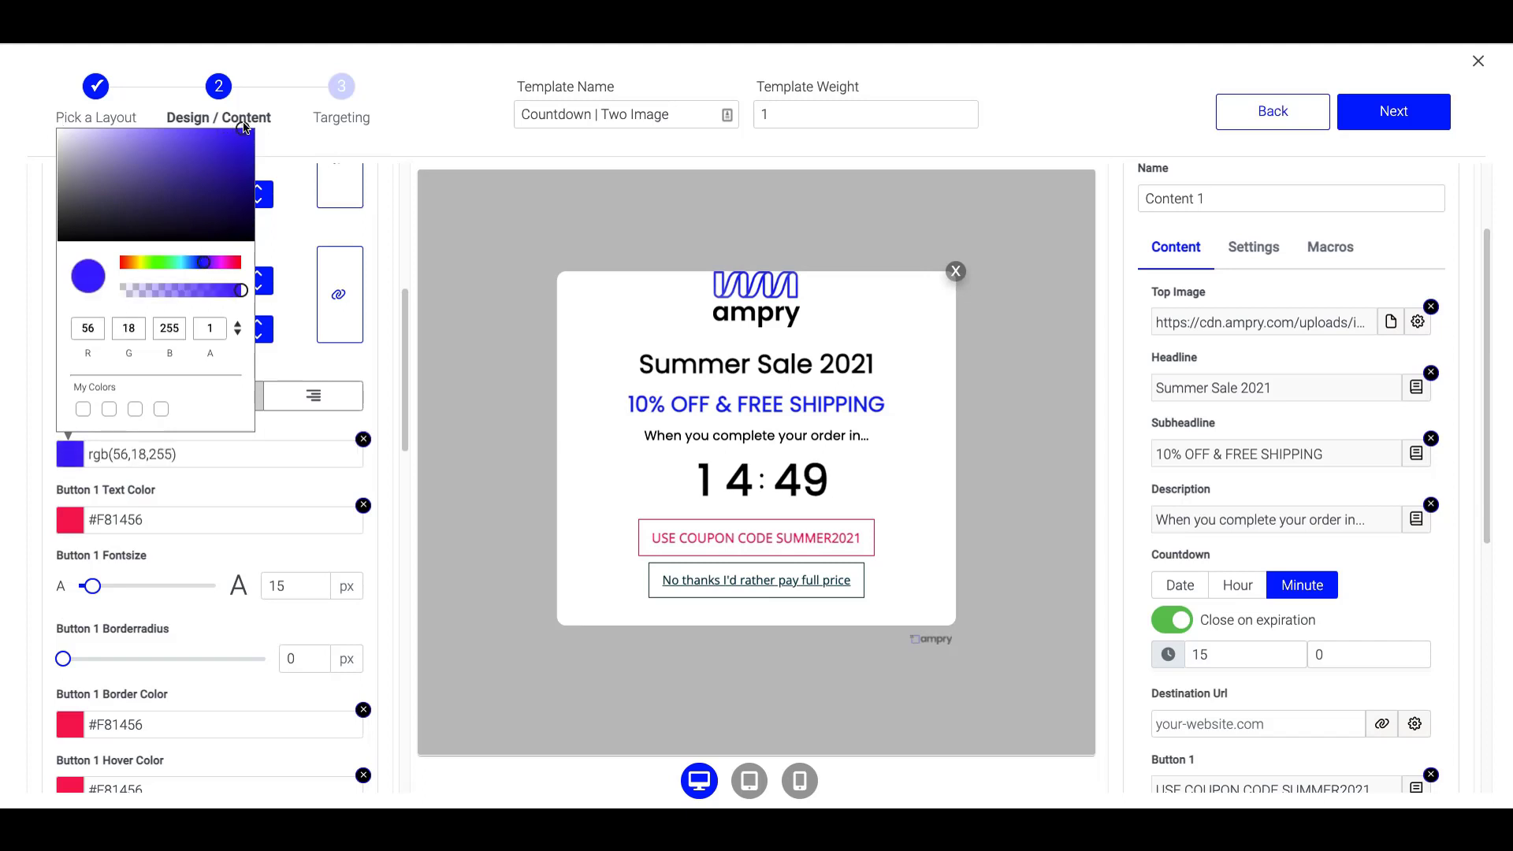
click(290, 433)
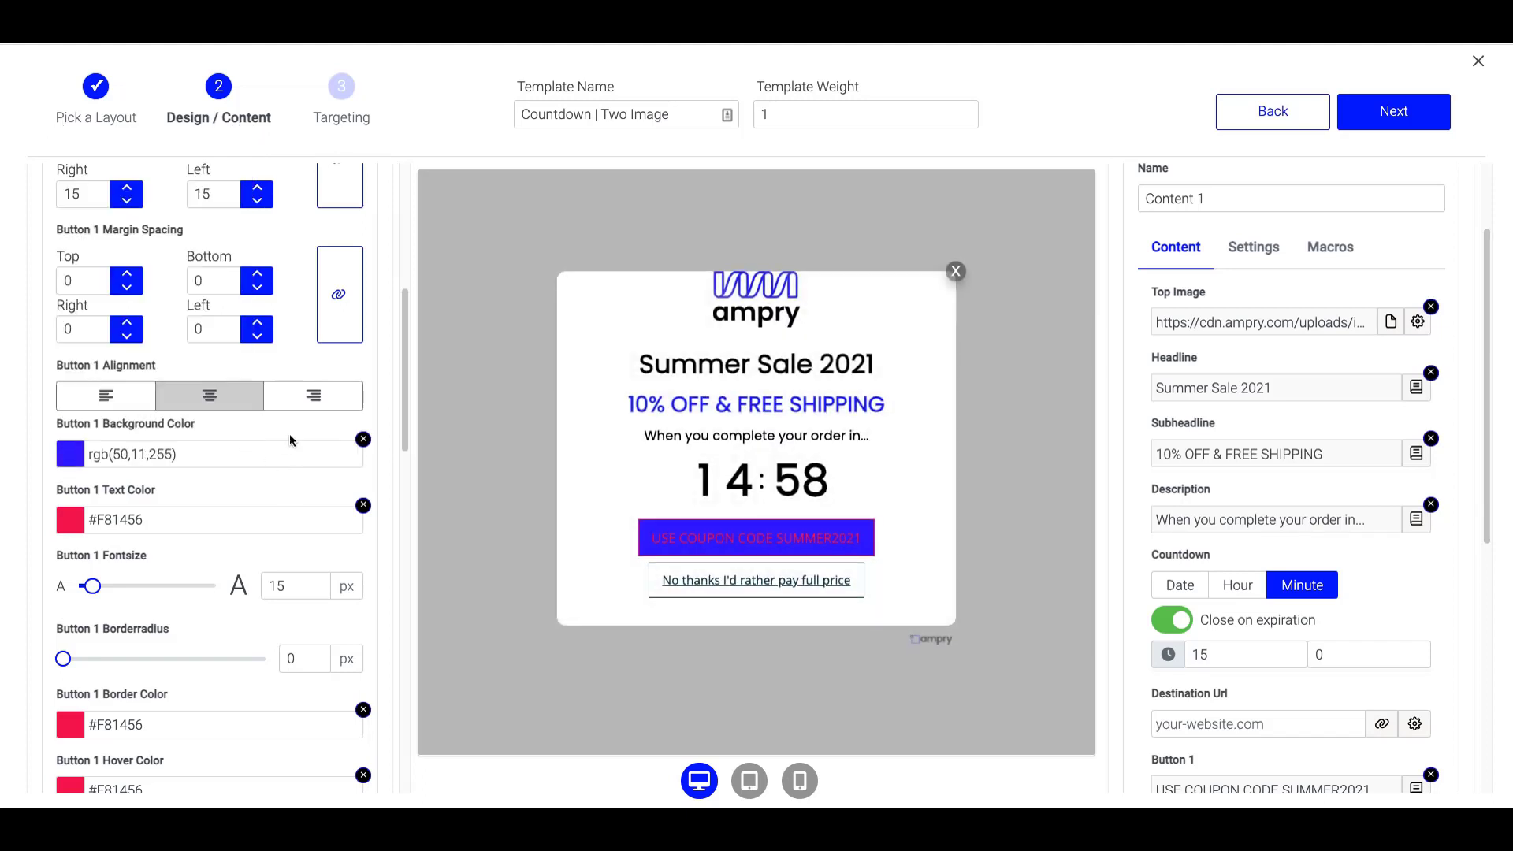
Set the coupon code button's text color to #fff and clear its border color
triple_click(171, 517)
text(#fff)
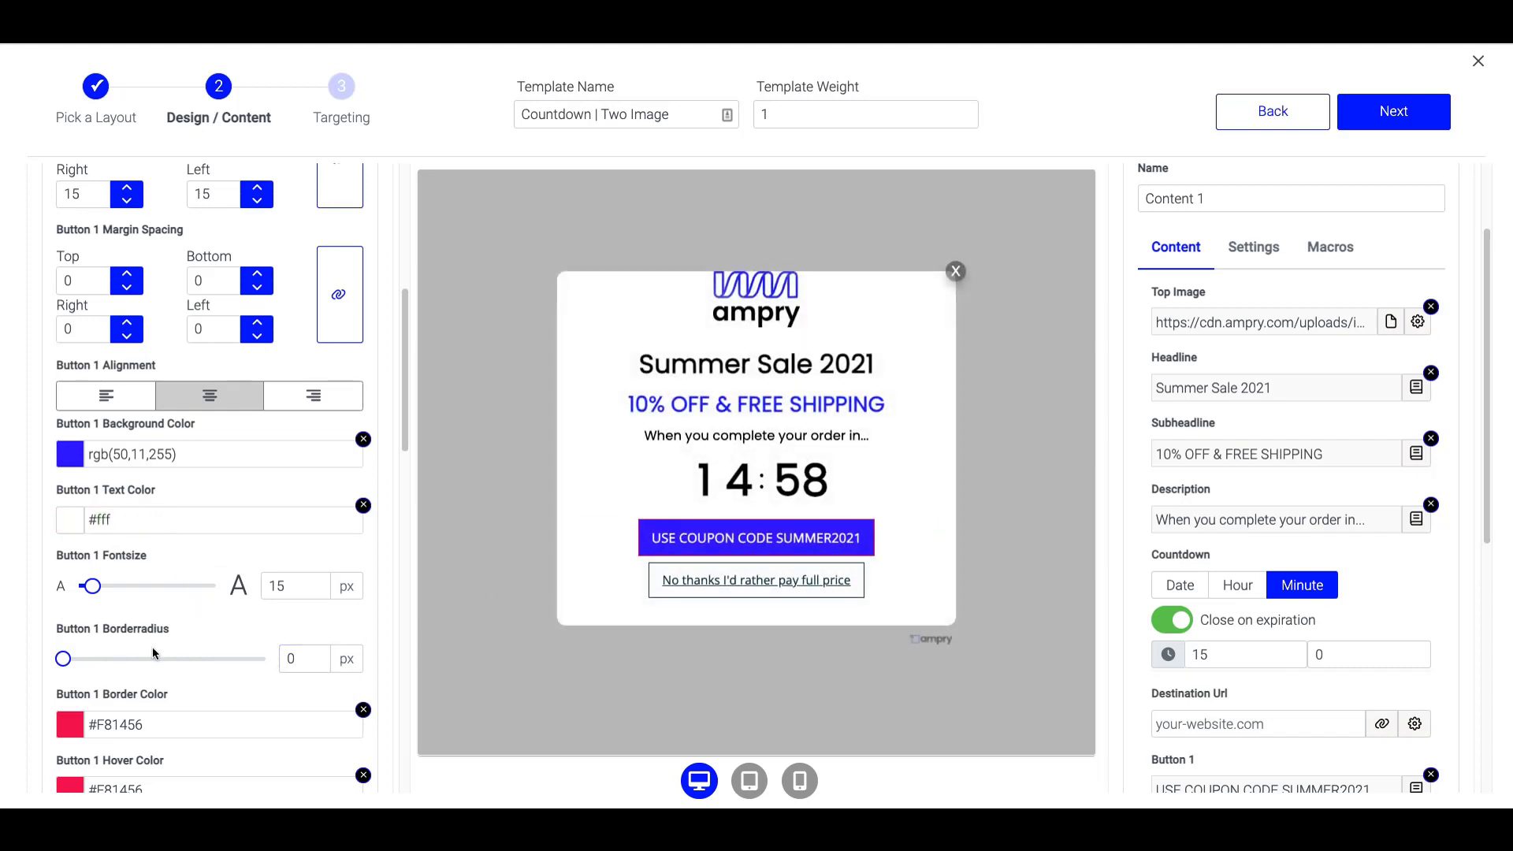
scroll(271, 633, down, 1)
click(364, 608)
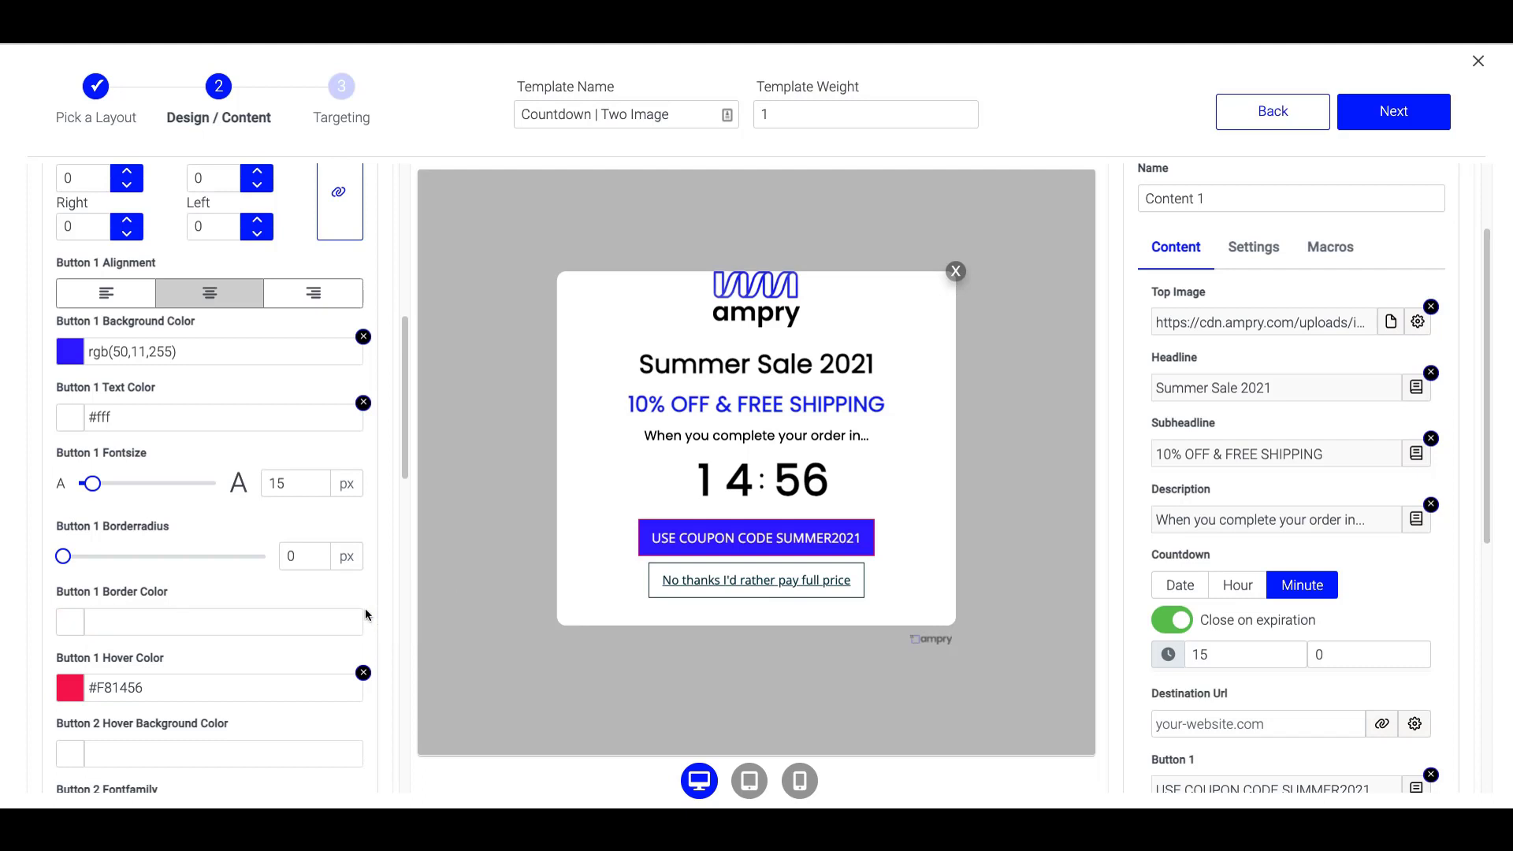
Set the coupon code button's hover color to dark blue, rgb(0,18,188)
scroll(214, 581, down, 2)
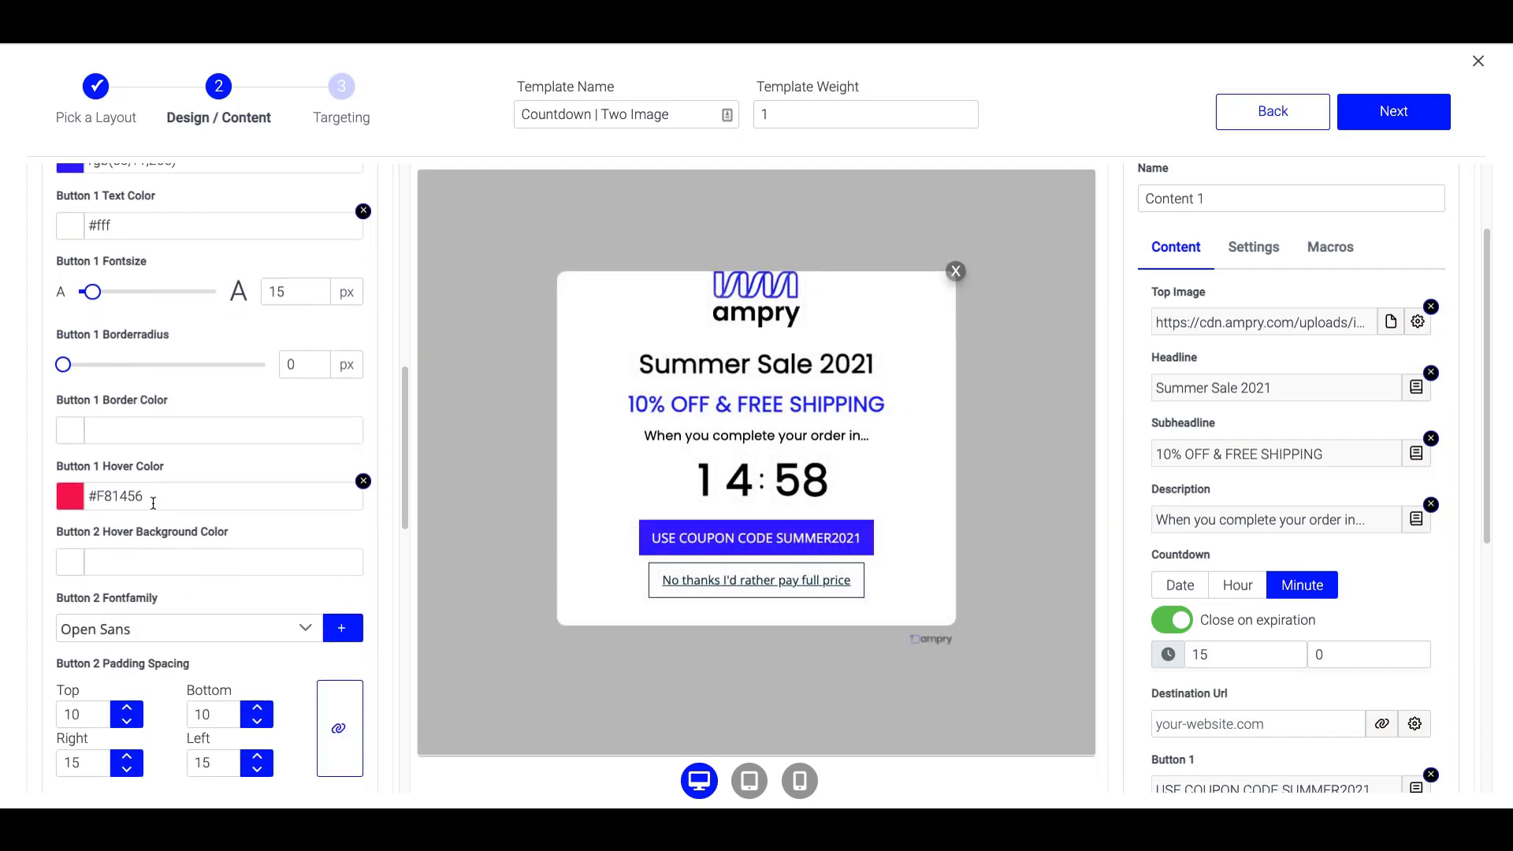
double_click(157, 501)
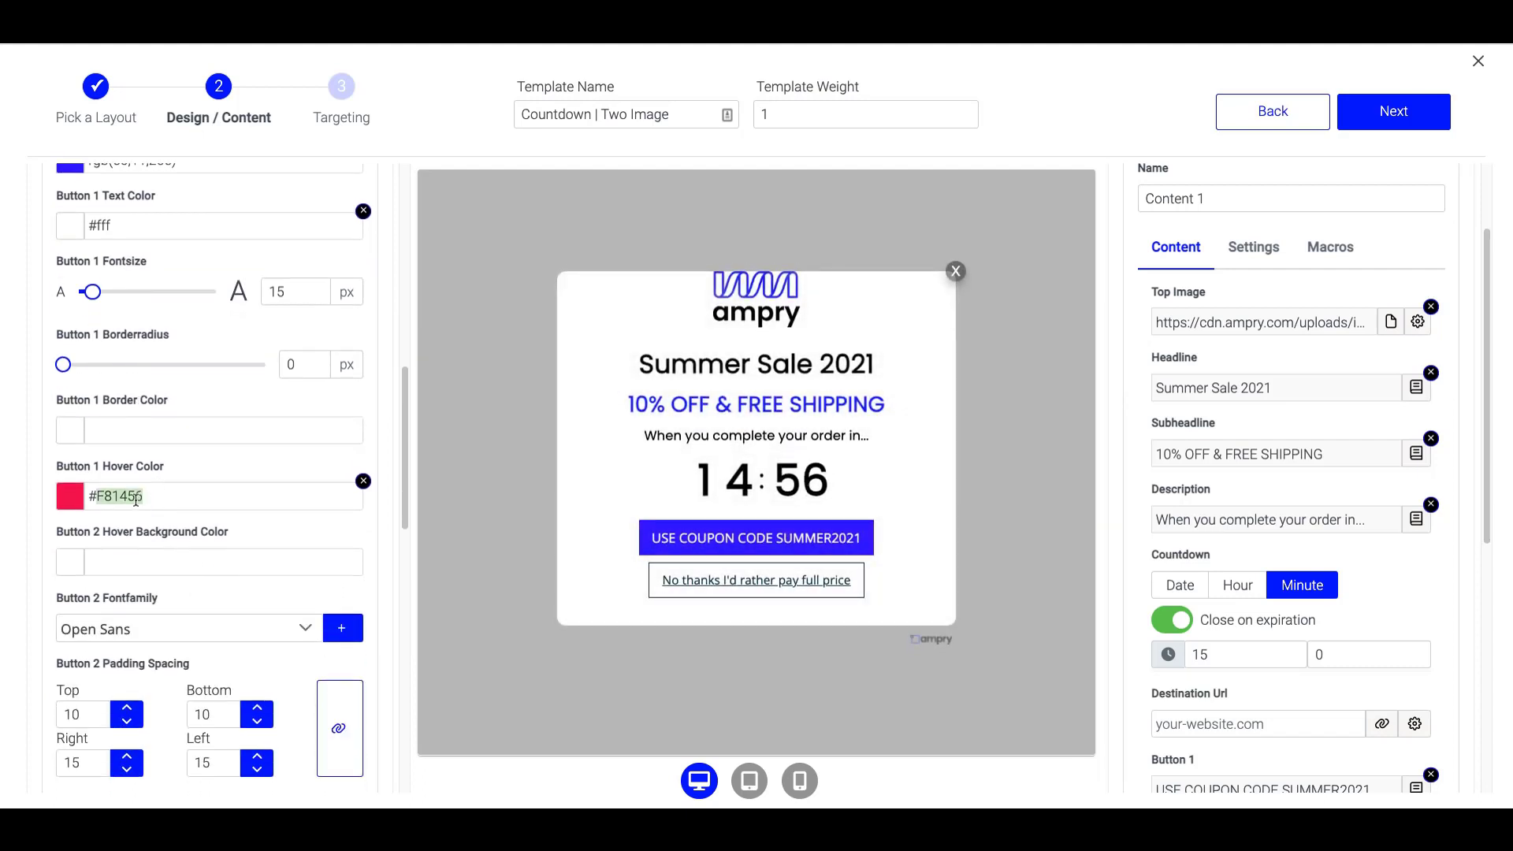
click(71, 496)
drag(209, 306, 199, 289)
drag(252, 169, 257, 199)
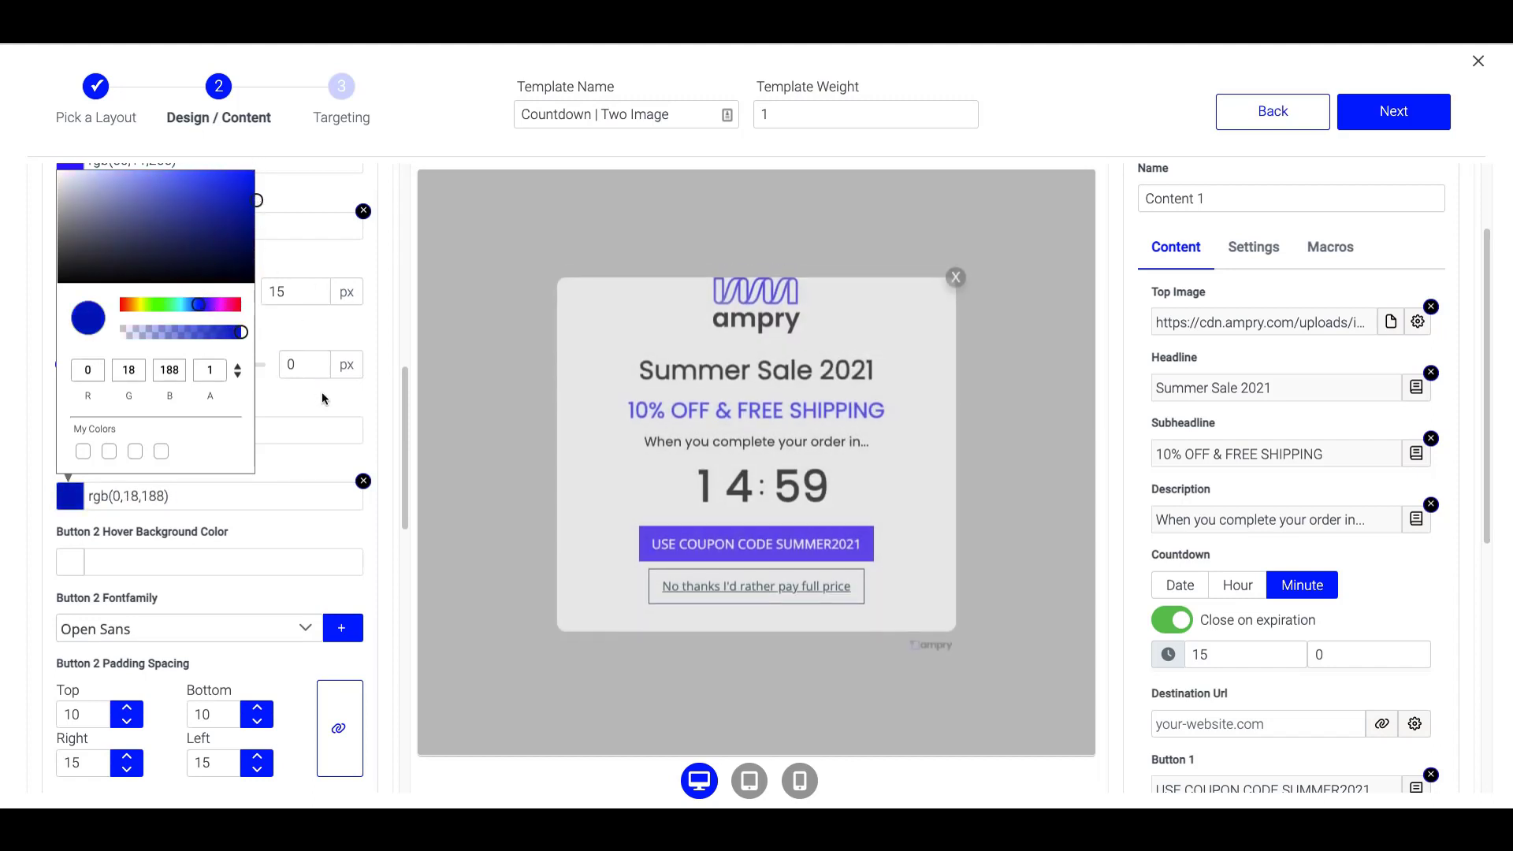
click(321, 391)
Set the font of the "No thanks I'd rather pay full price" button to Poppins
scroll(231, 467, down, 1)
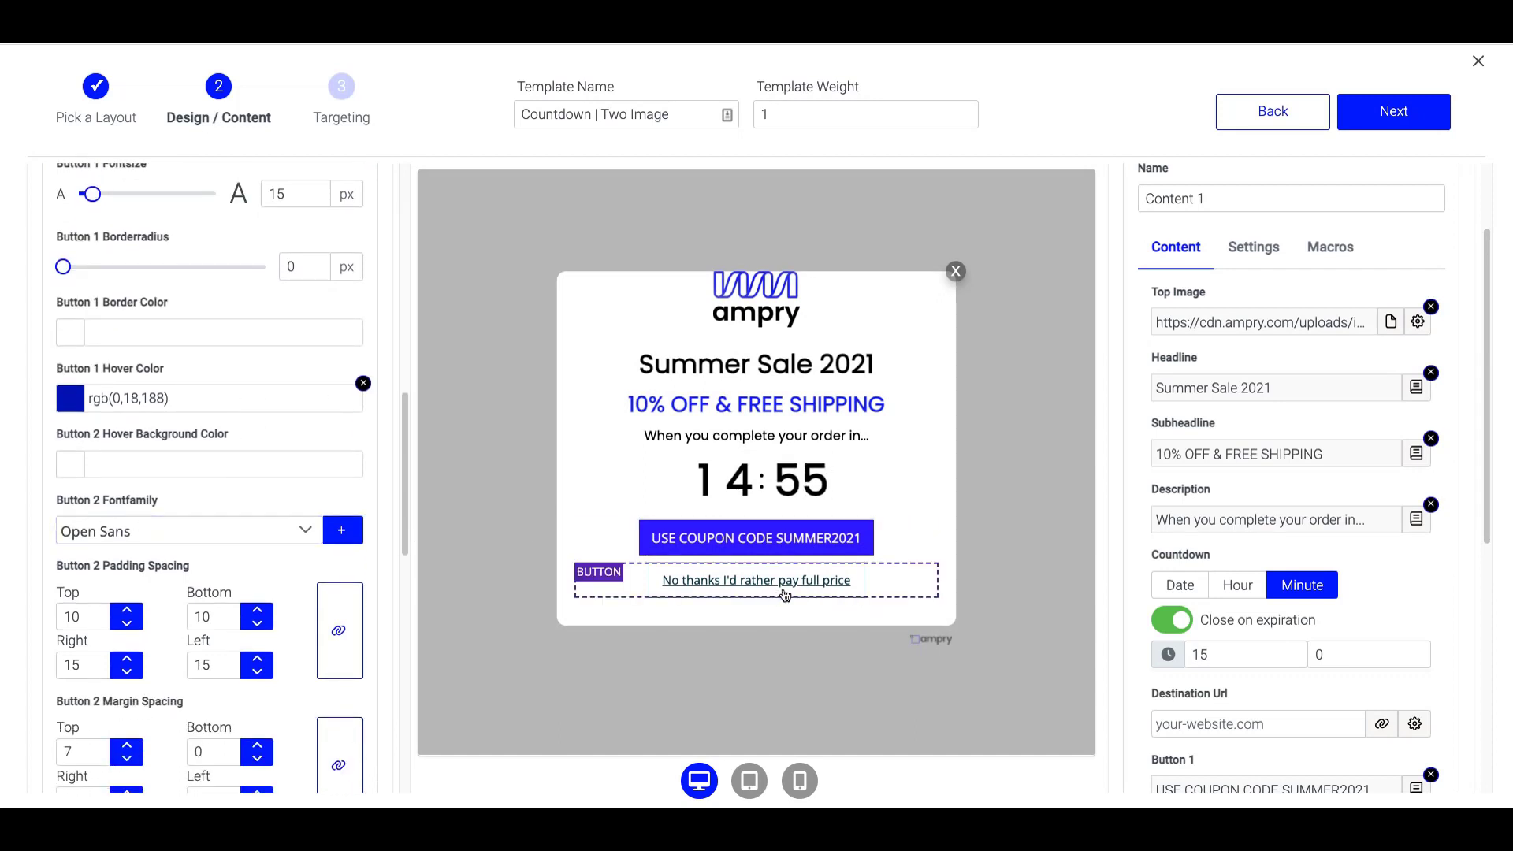
scroll(291, 415, down, 2)
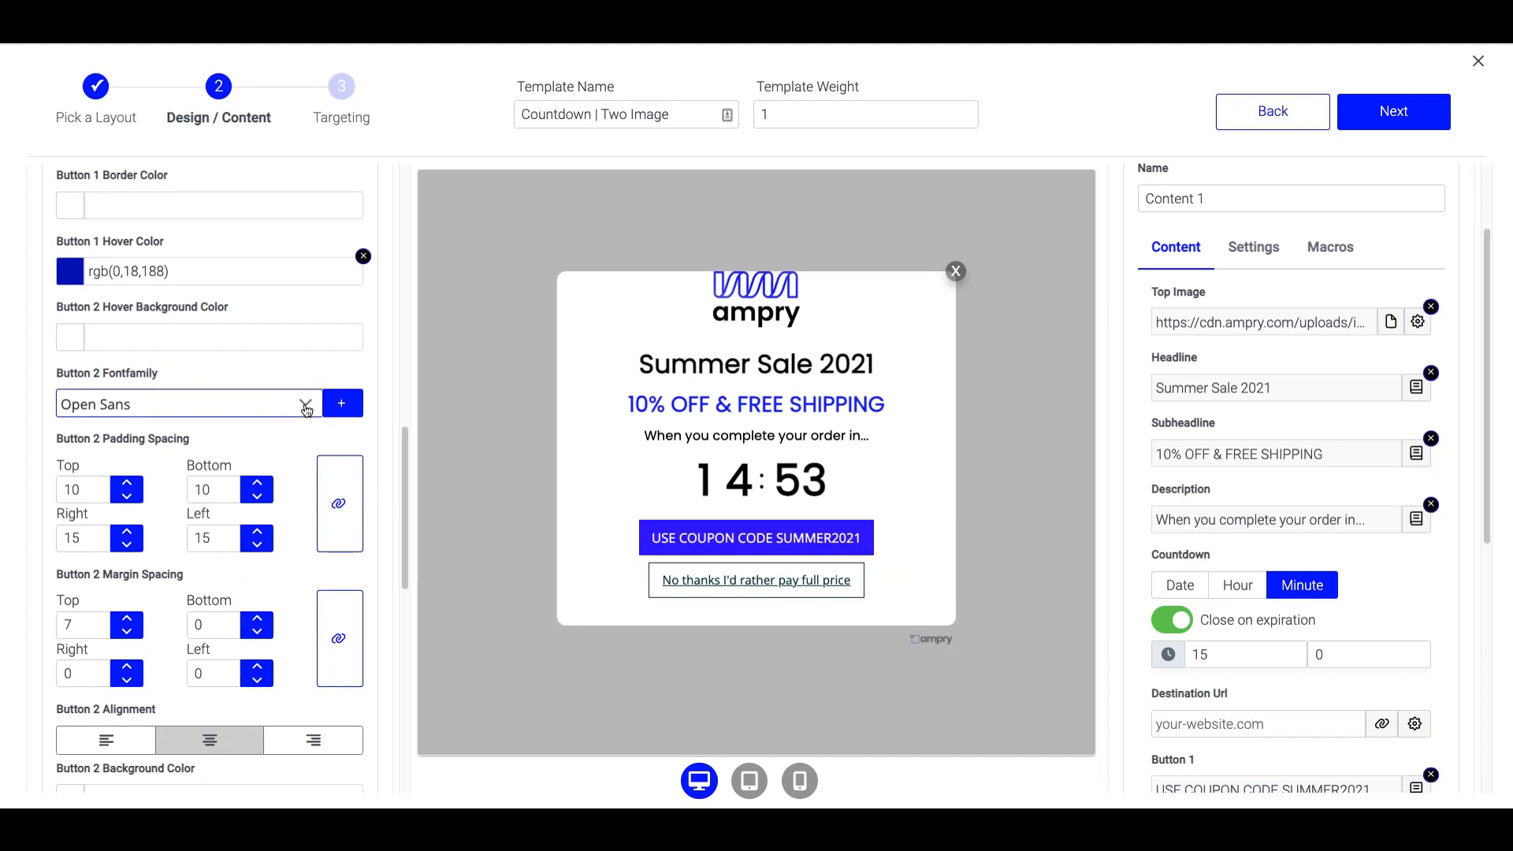
click(182, 408)
text(popp)
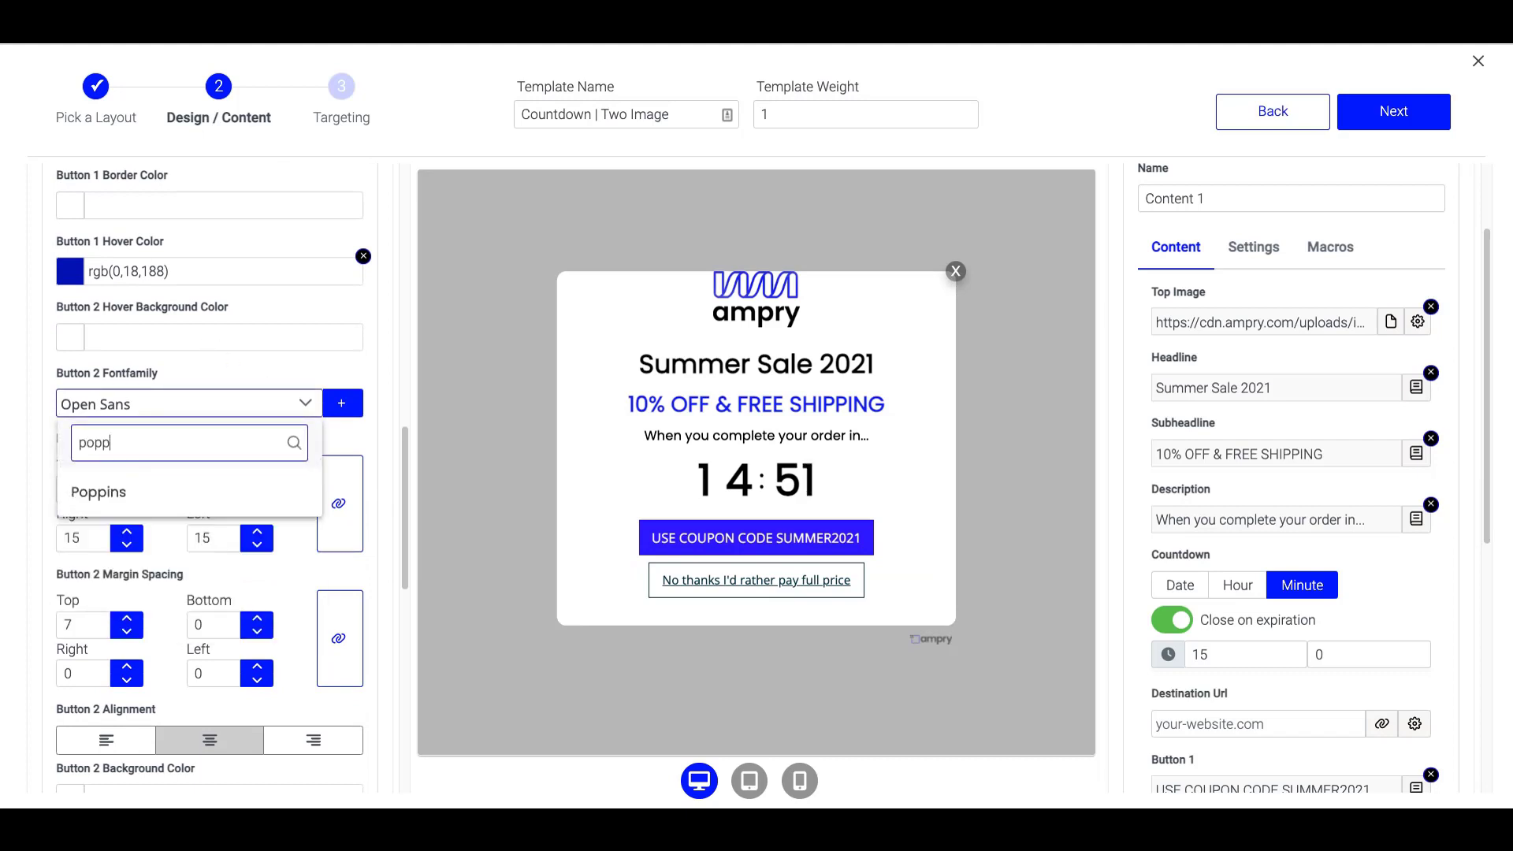
click(165, 492)
Set the "No thanks" button's border color to transparent
scroll(243, 575, down, 3)
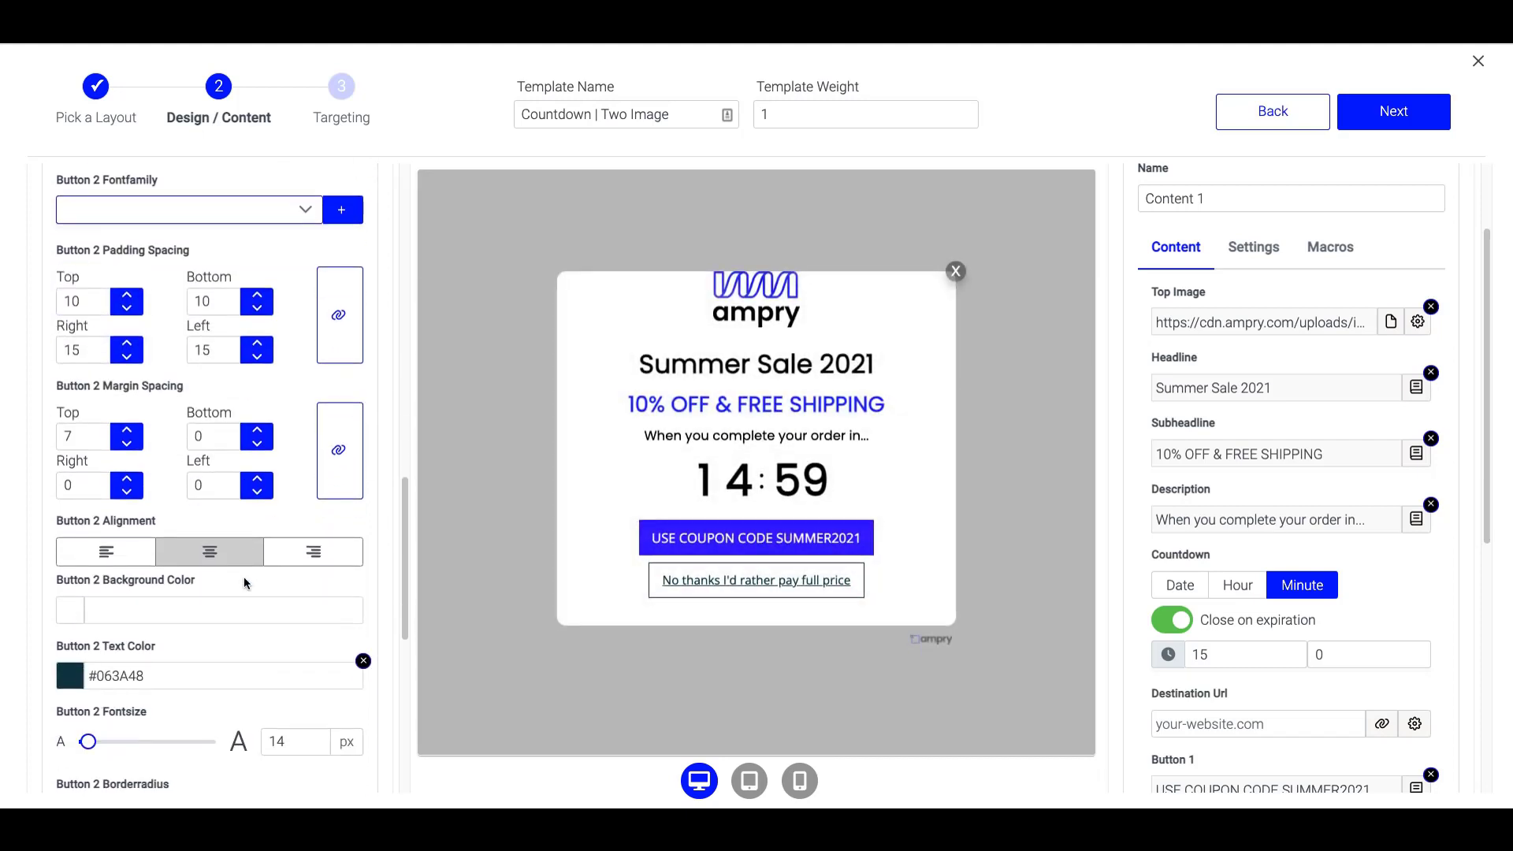
scroll(207, 583, down, 3)
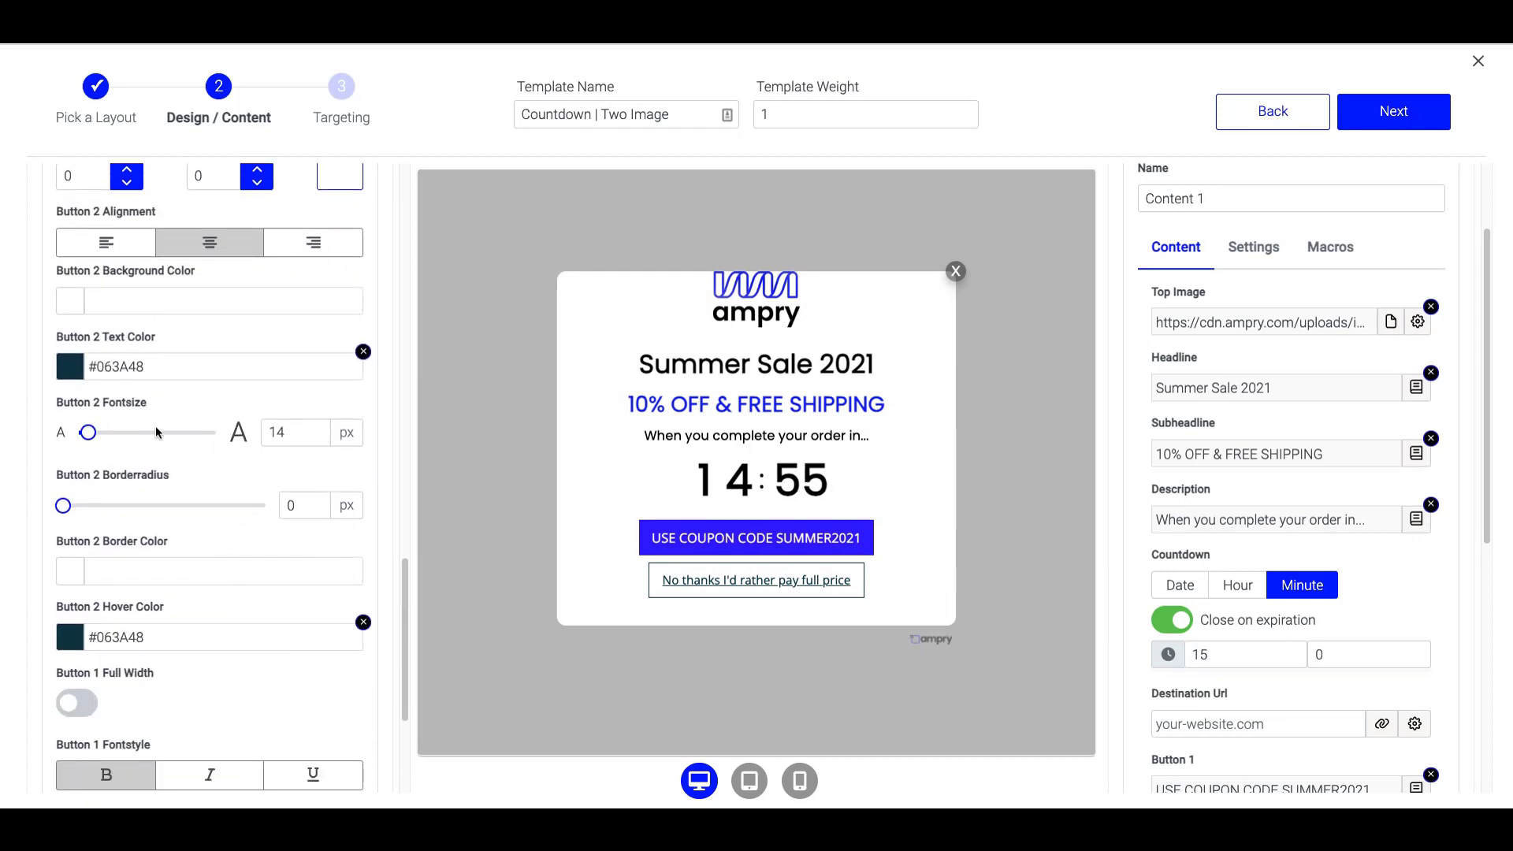
text(trans)
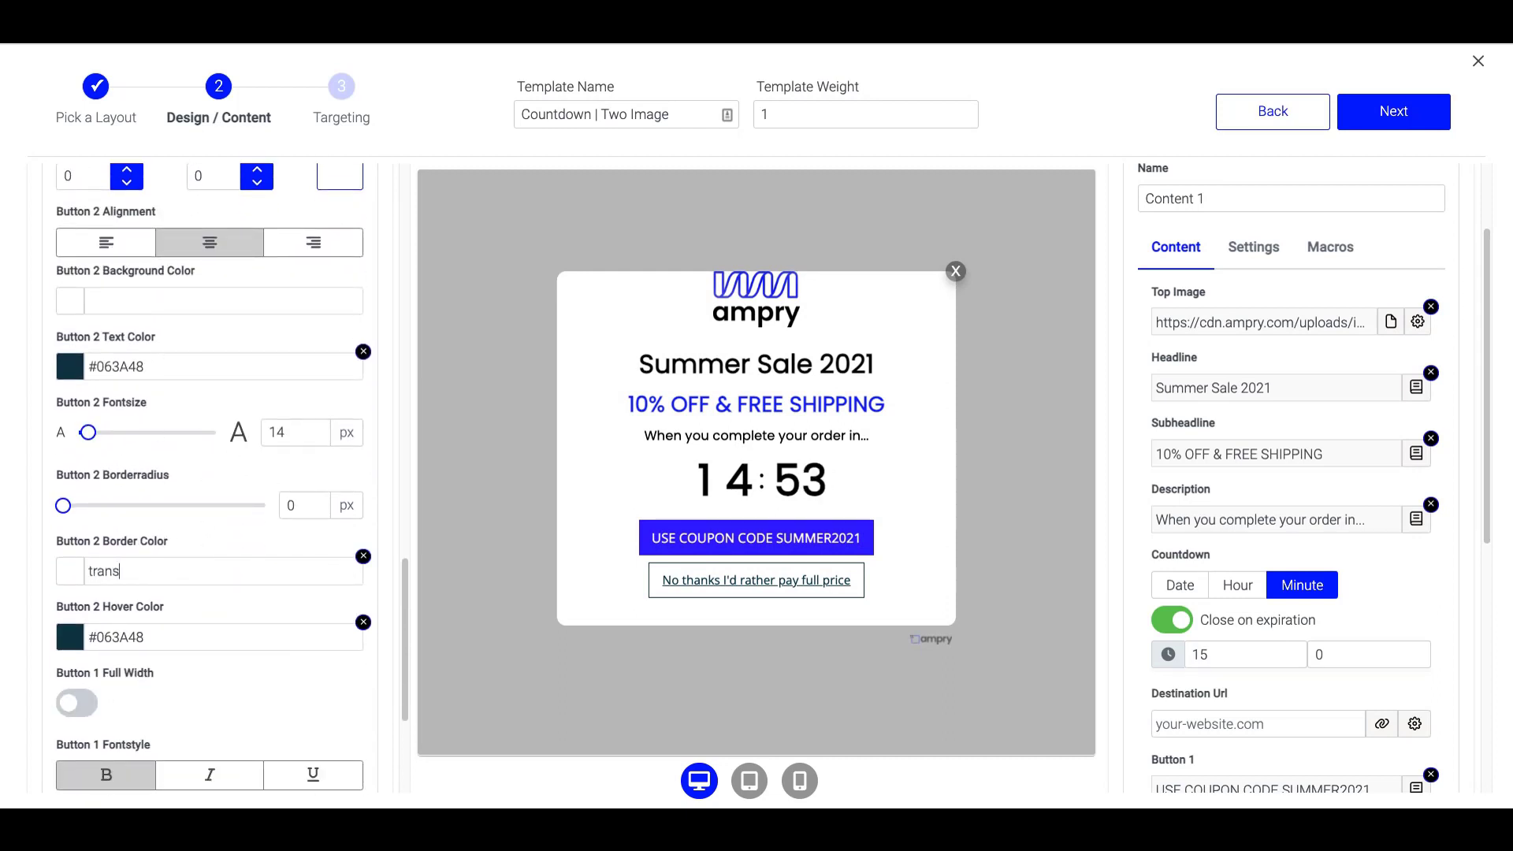
text(parent)
Set both the text color and the hover color of the "No thanks" button to #000
double_click(159, 373)
text(000)
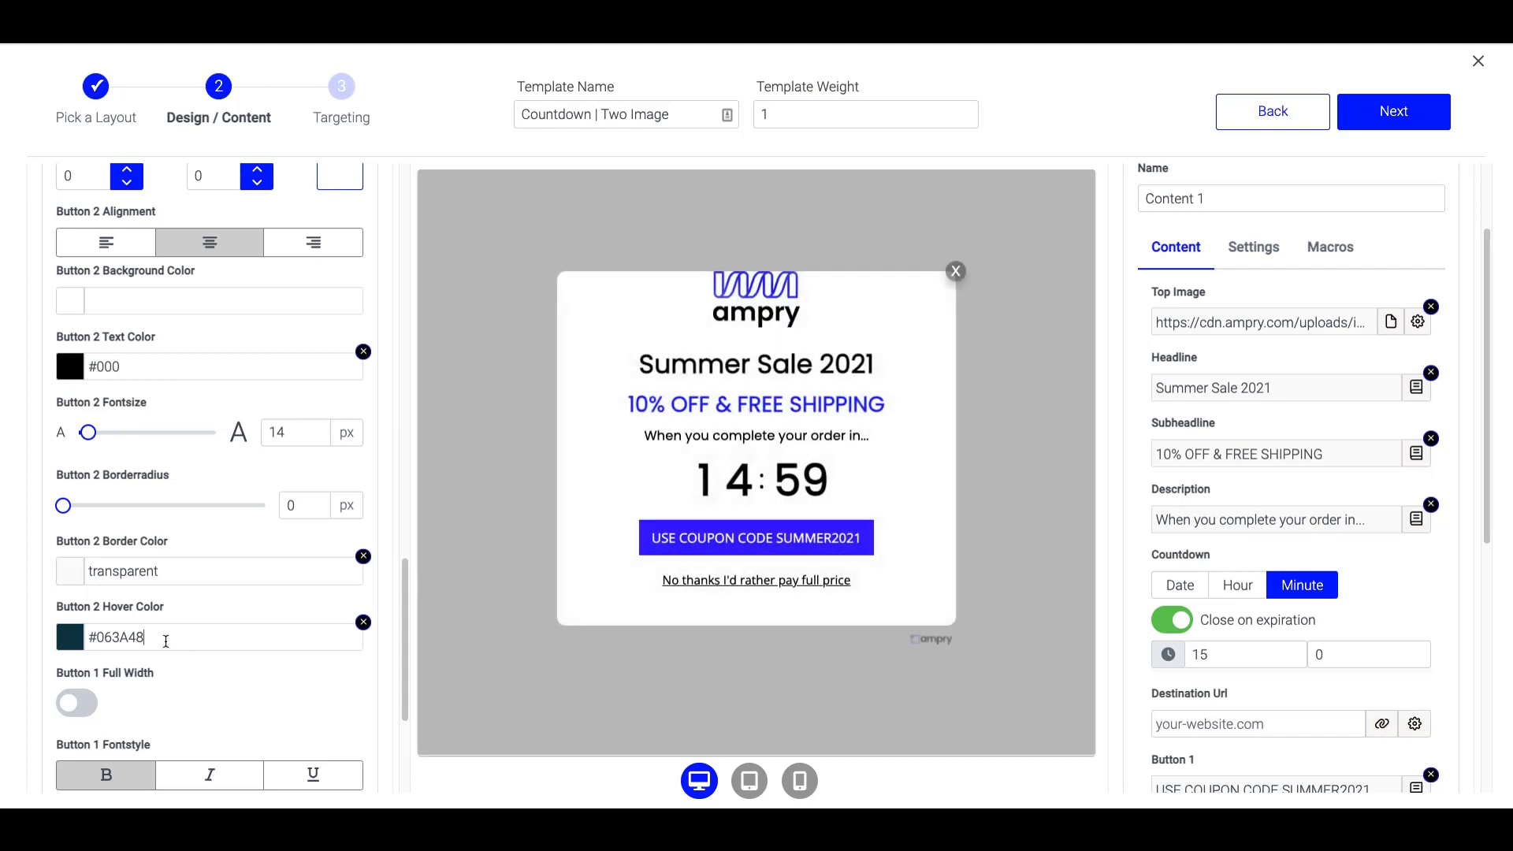
double_click(167, 637)
text(000)
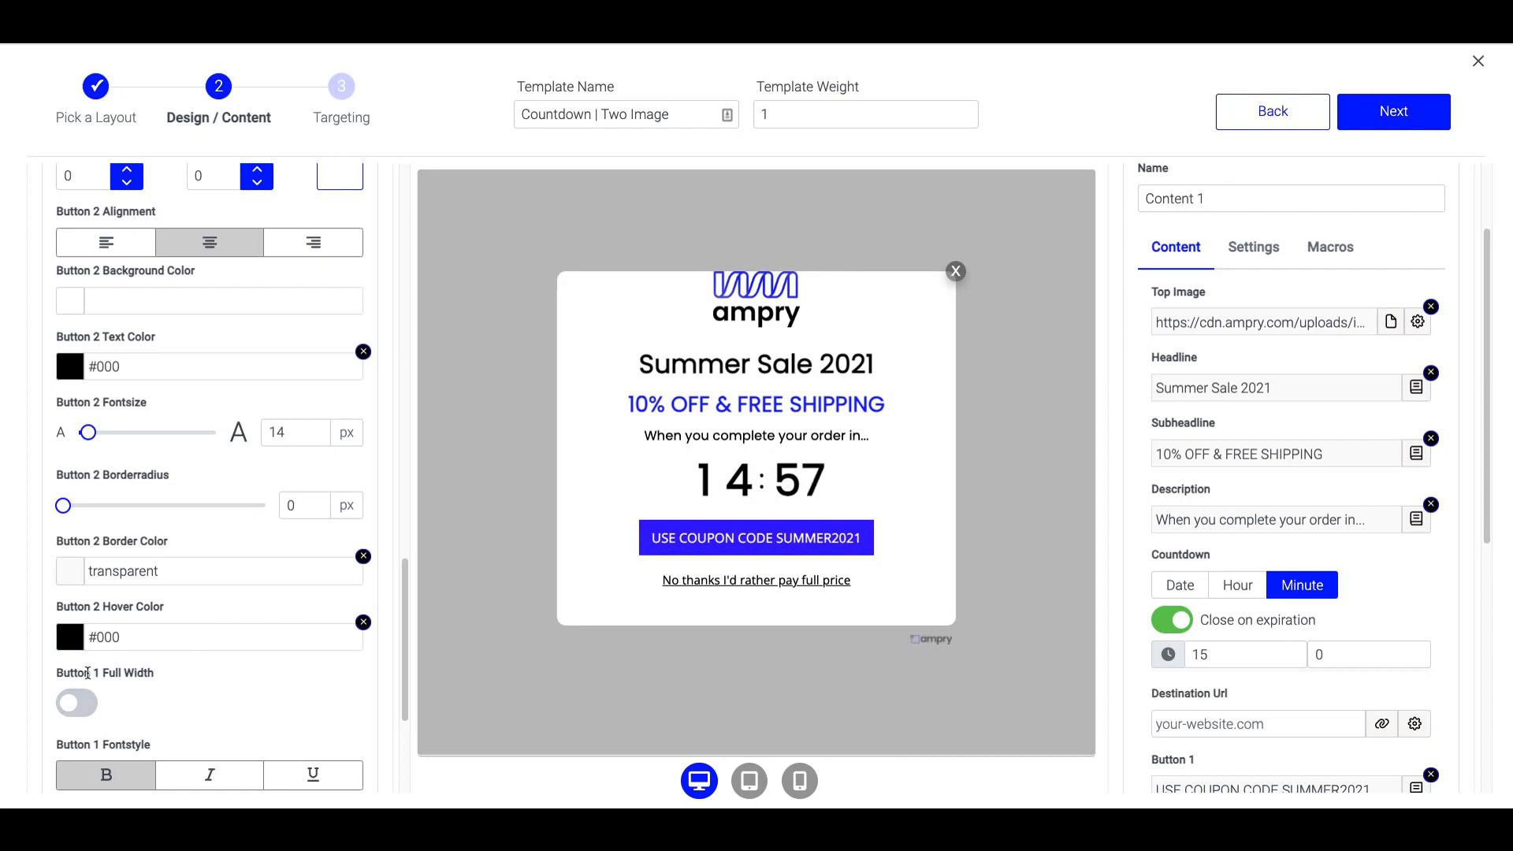
Make the coupon code button span the full width of the popup
click(71, 702)
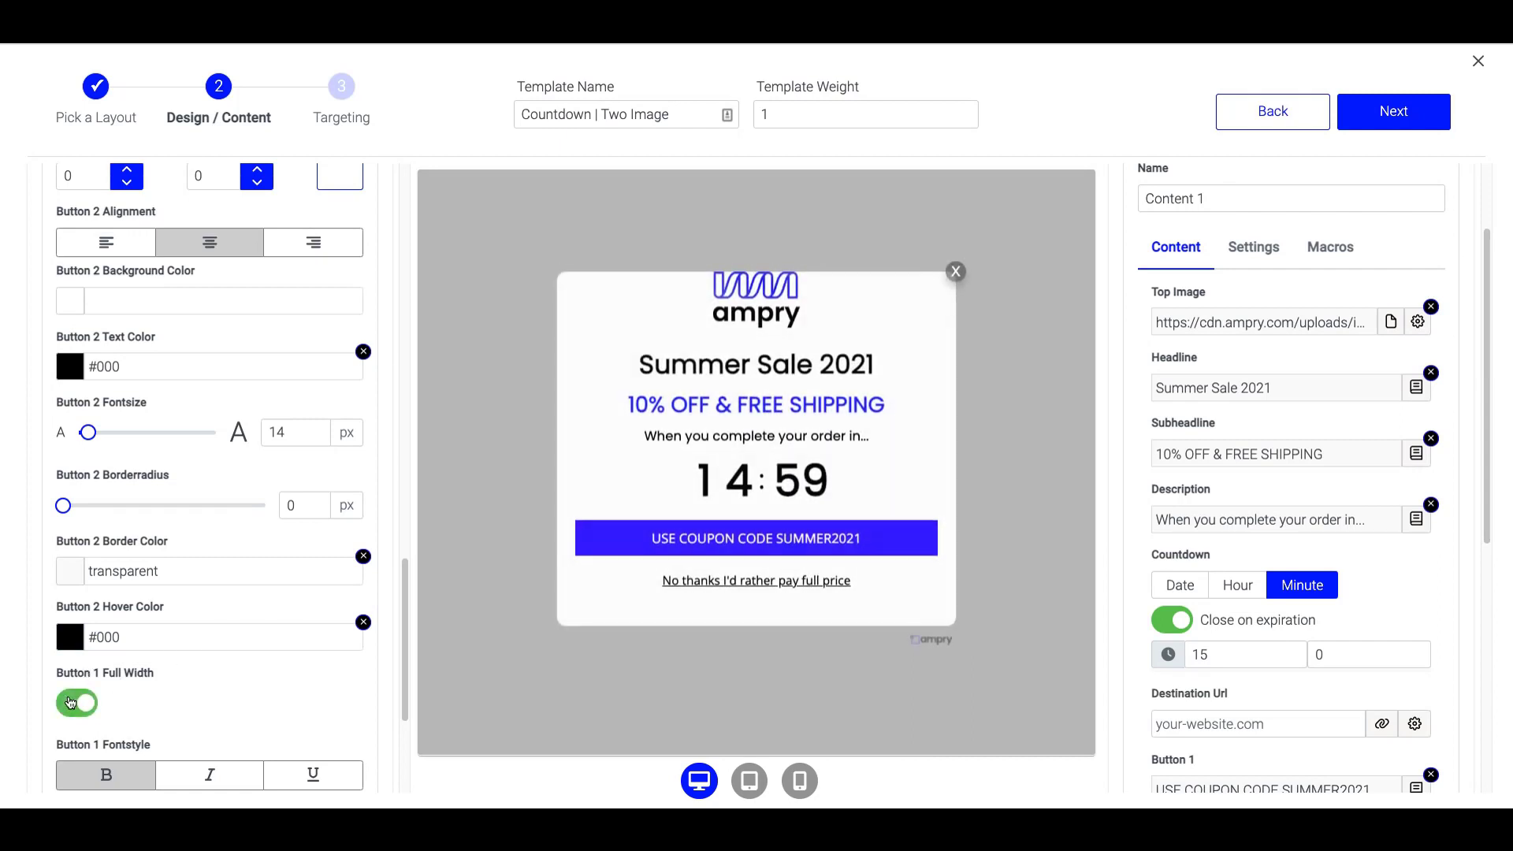
scroll(270, 569, down, 3)
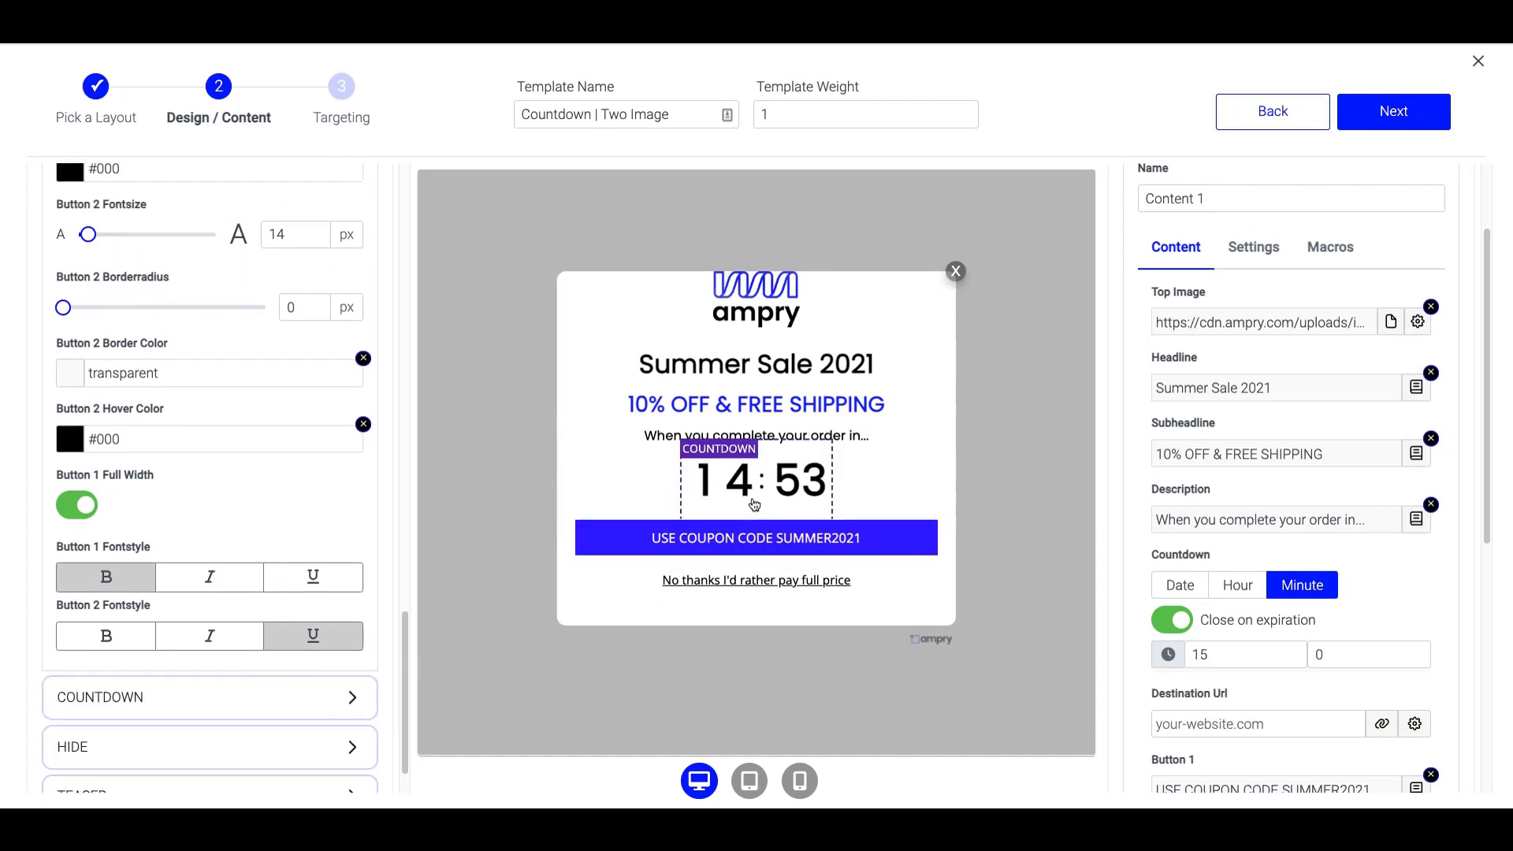
click(733, 509)
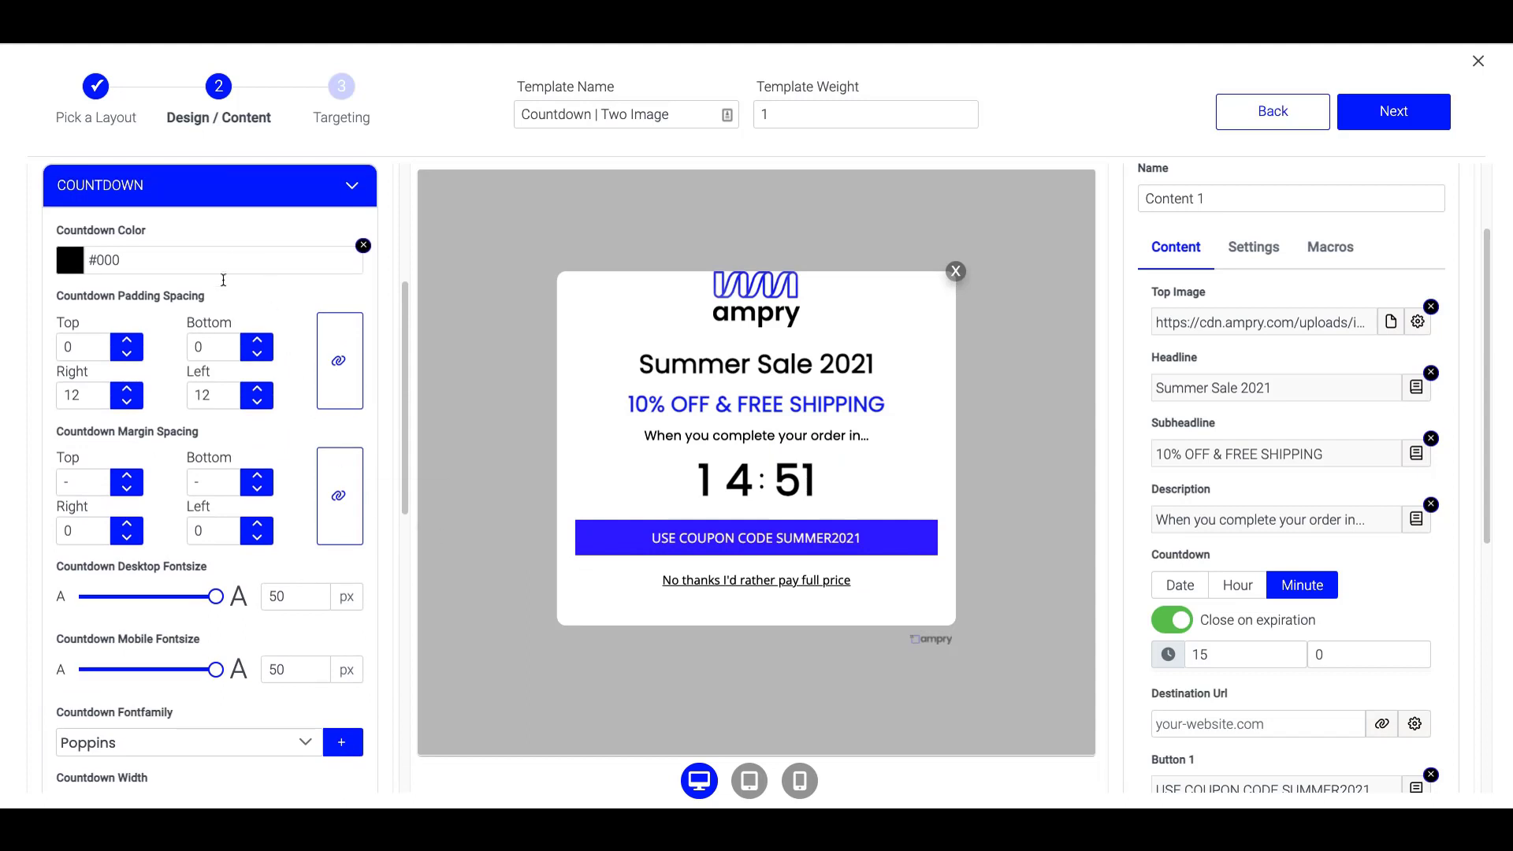
scroll(182, 362, down, 4)
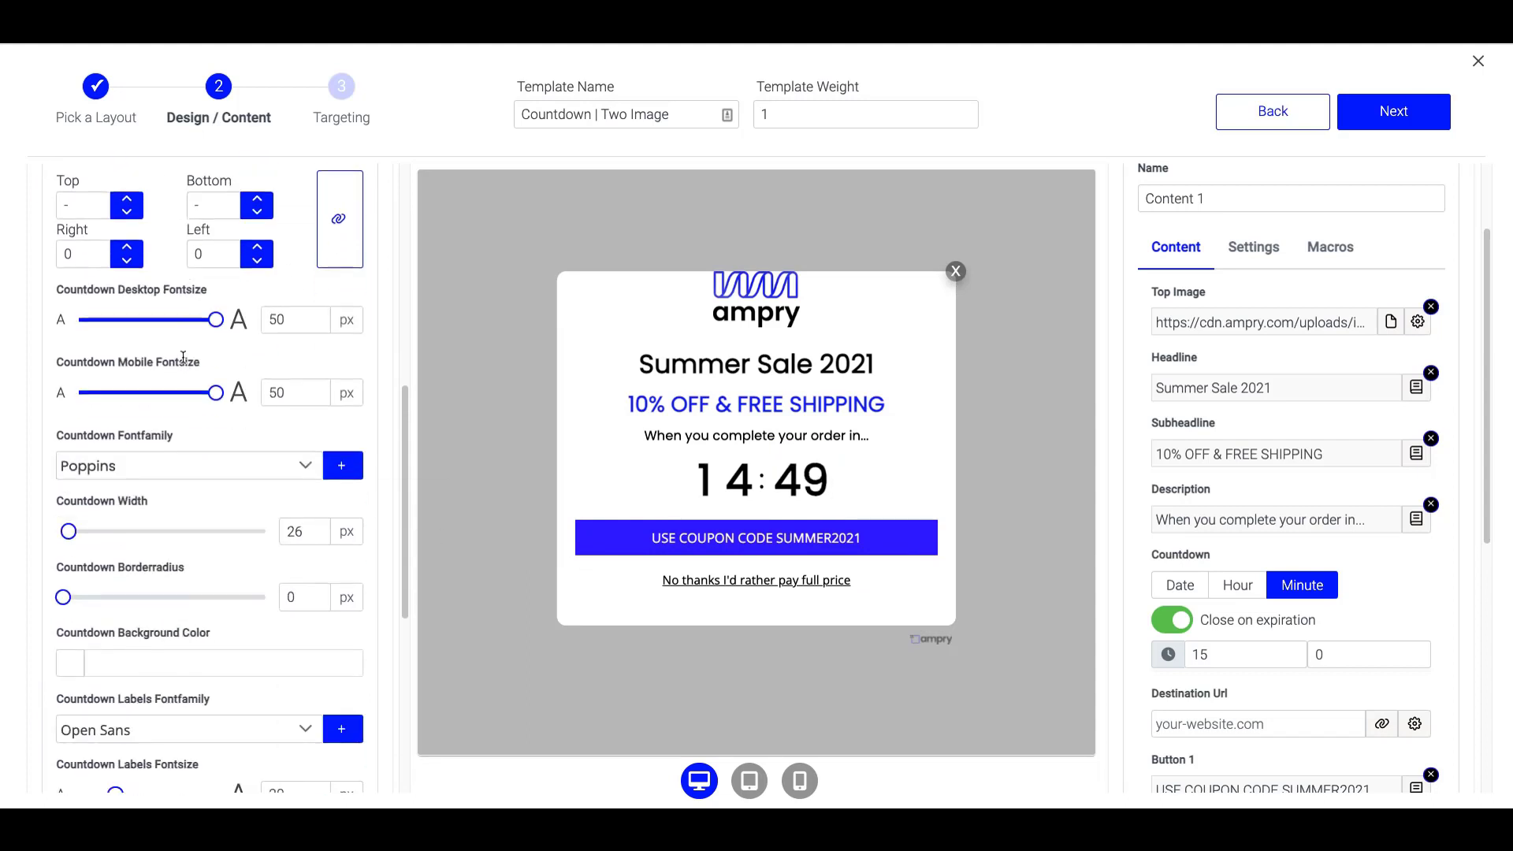
scroll(182, 465, down, 3)
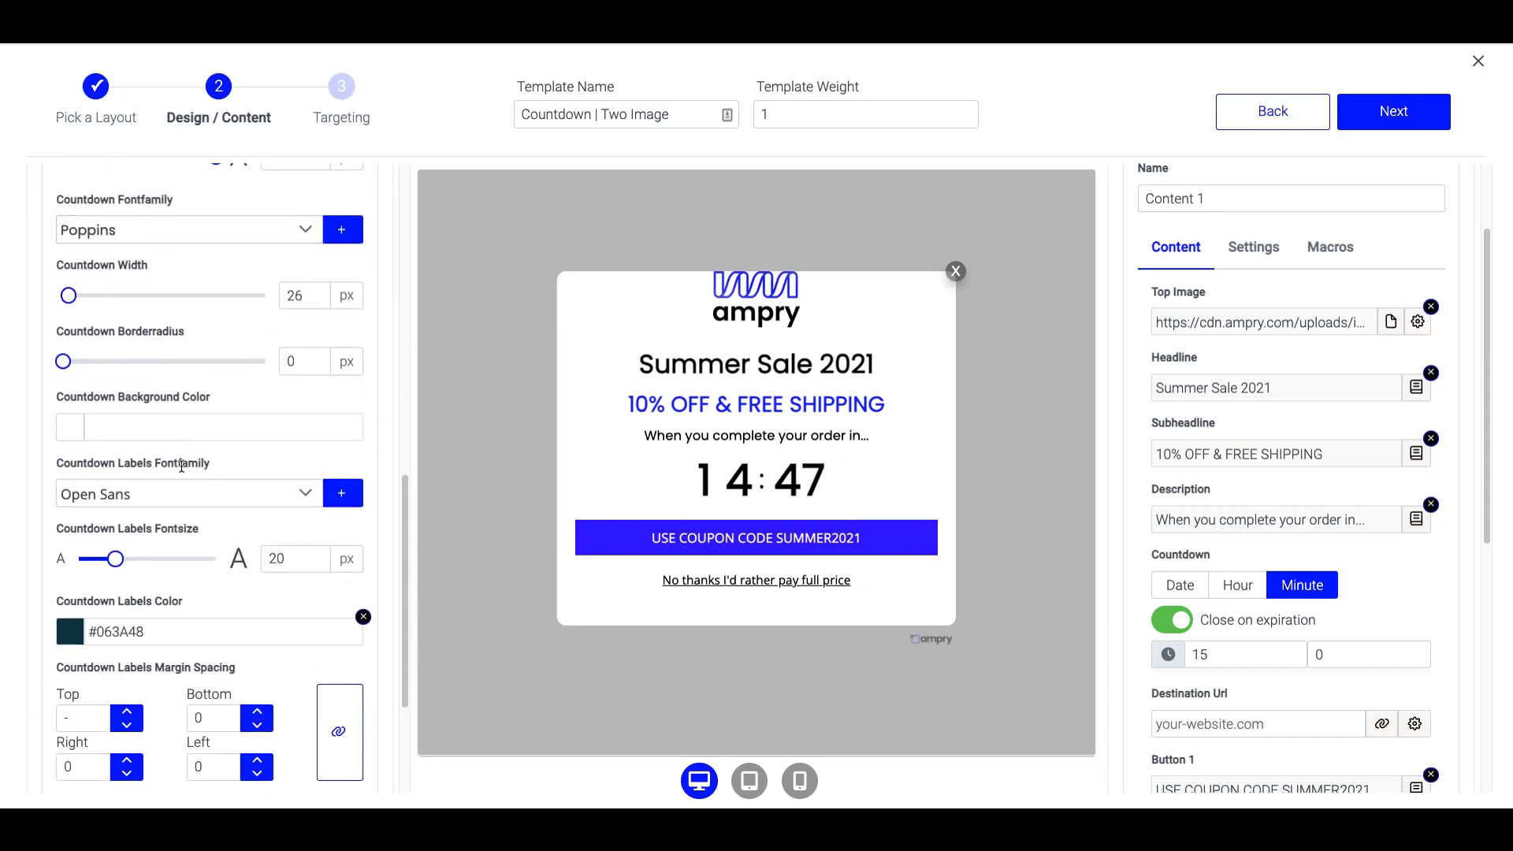
scroll(182, 470, down, 3)
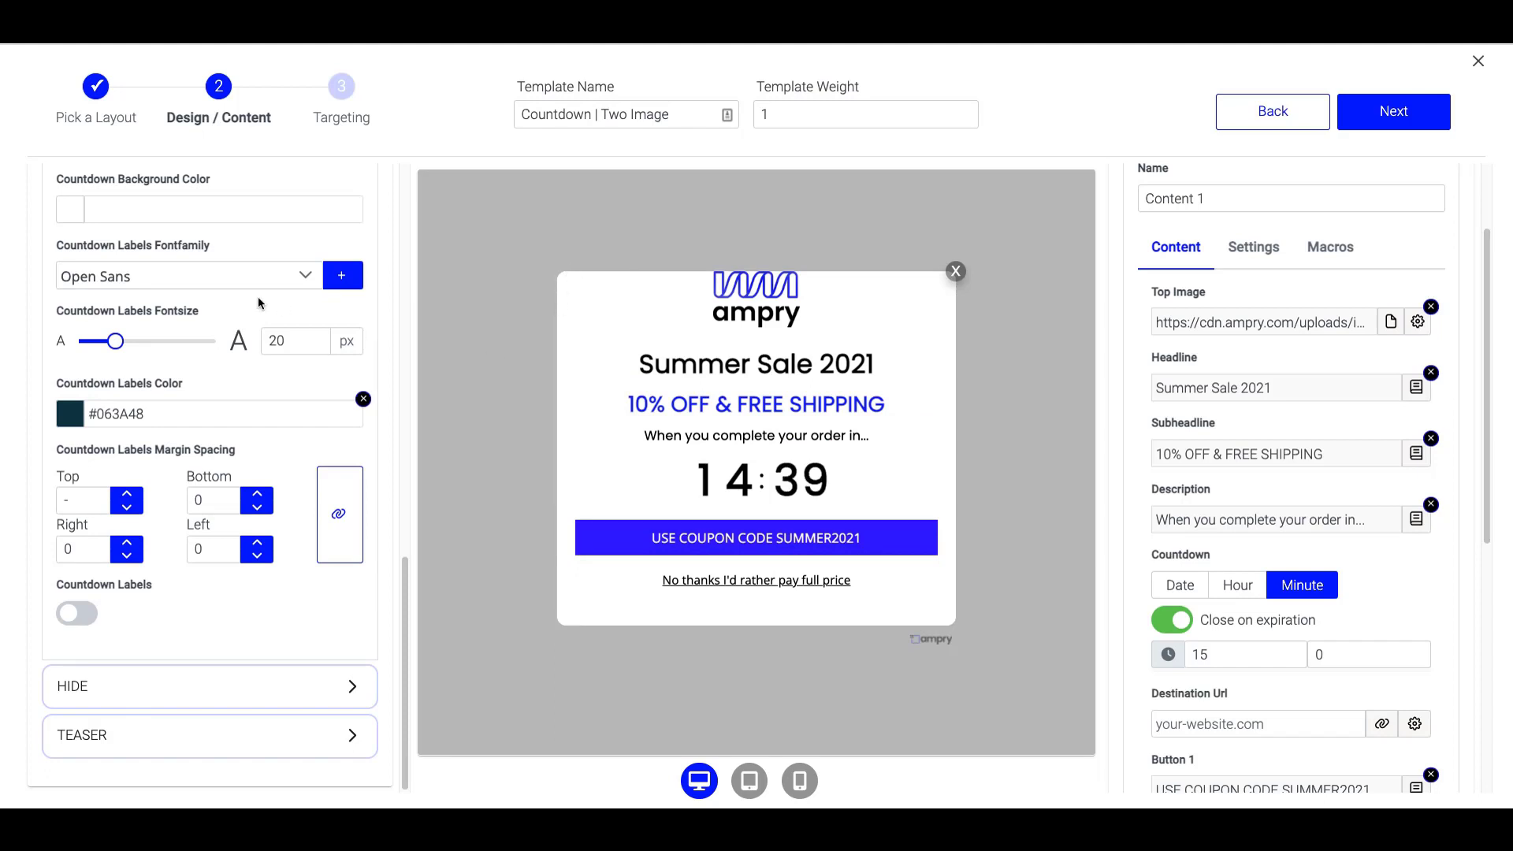
Set the popup's general border radius to 0 px for square corners
scroll(246, 297, up, 10)
click(173, 245)
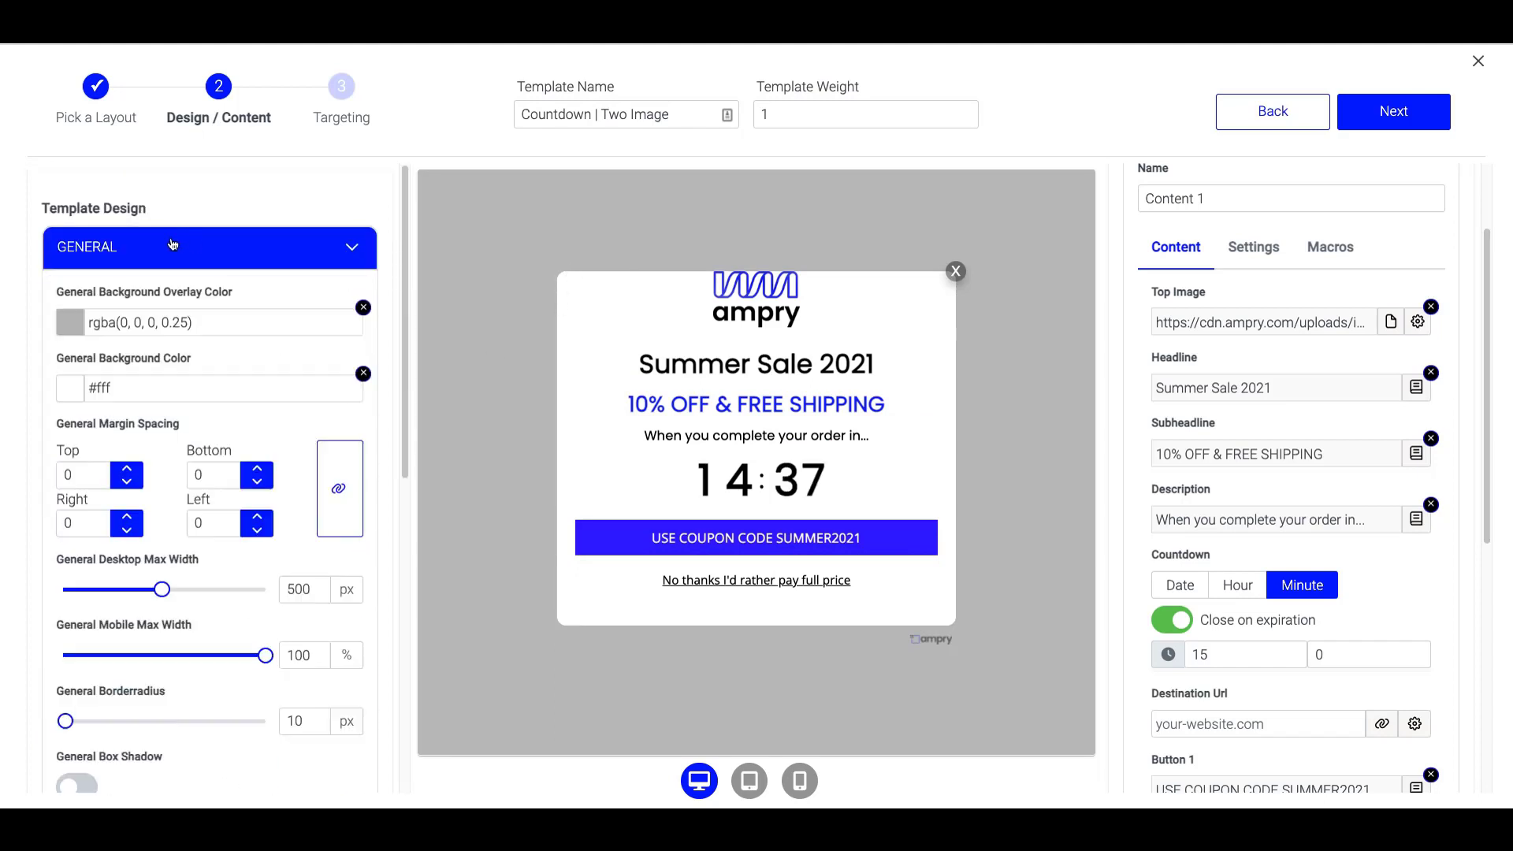
scroll(174, 500, down, 2)
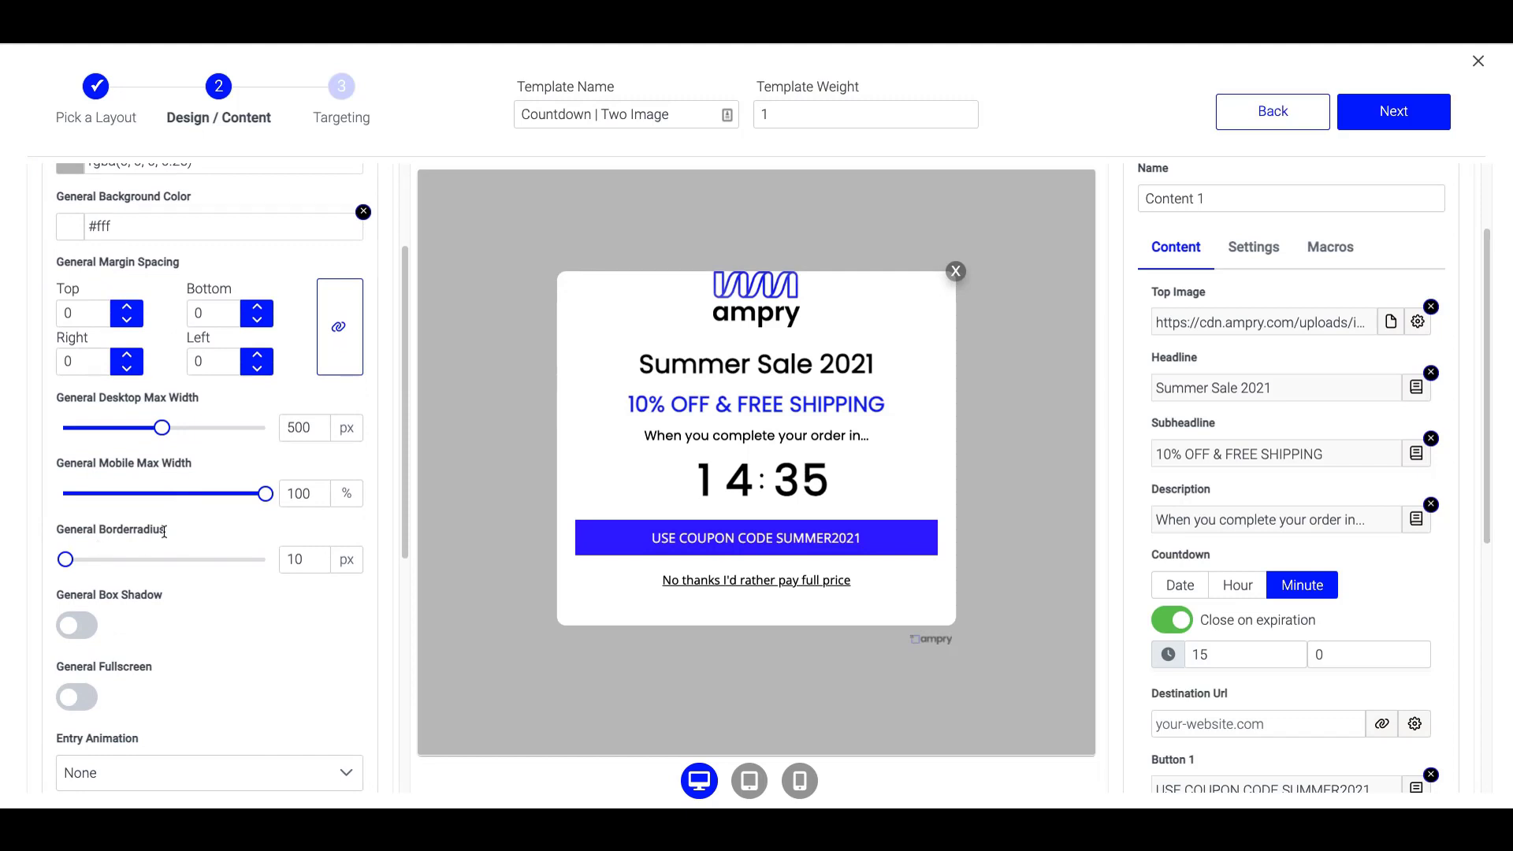
drag(70, 554, 36, 556)
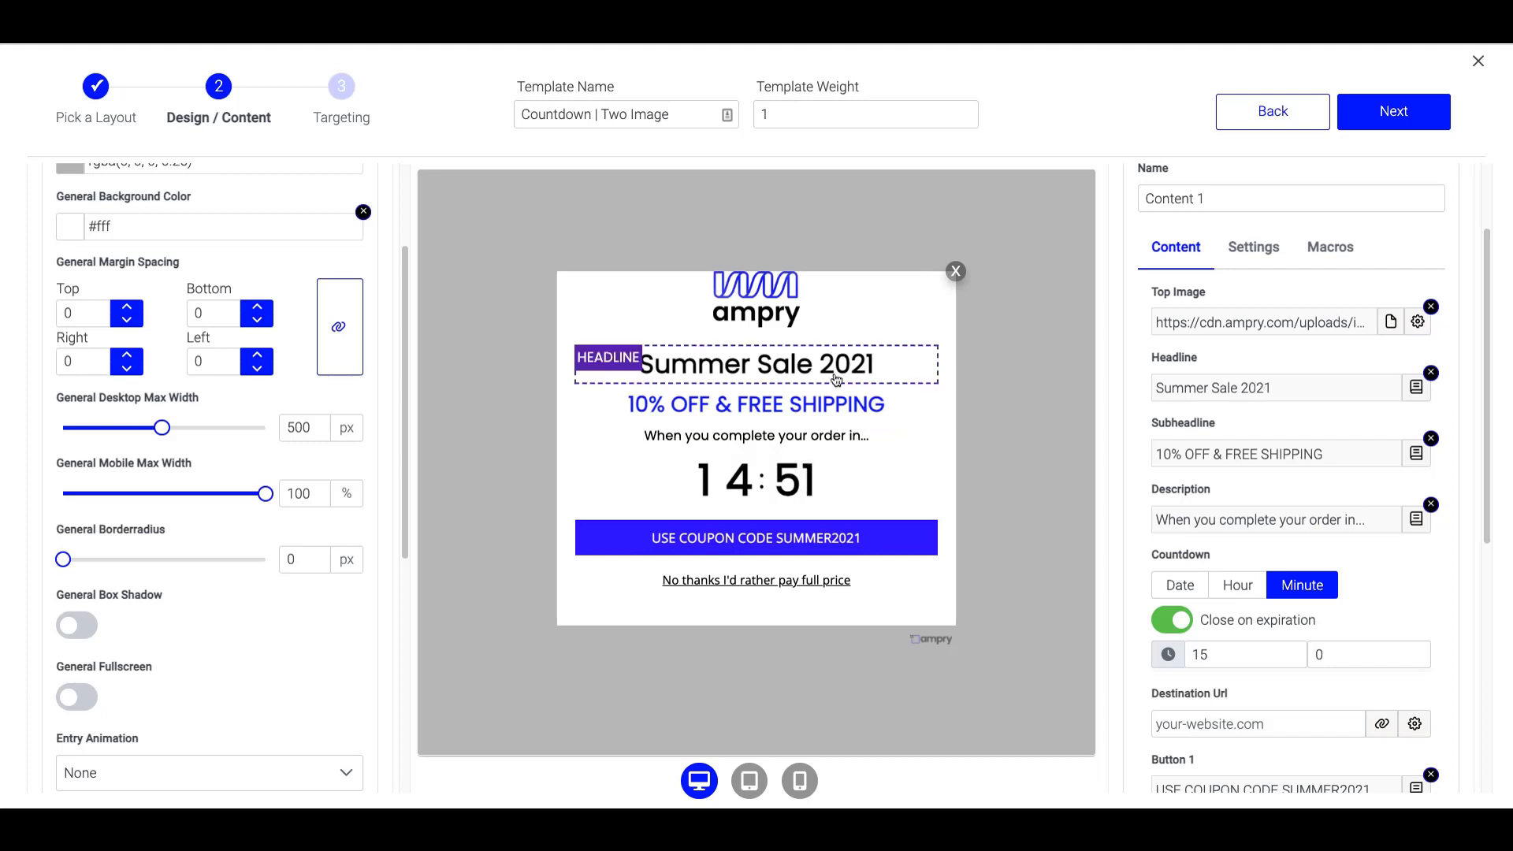
Change the headline text to "Don't Go Yet"
click(1222, 389)
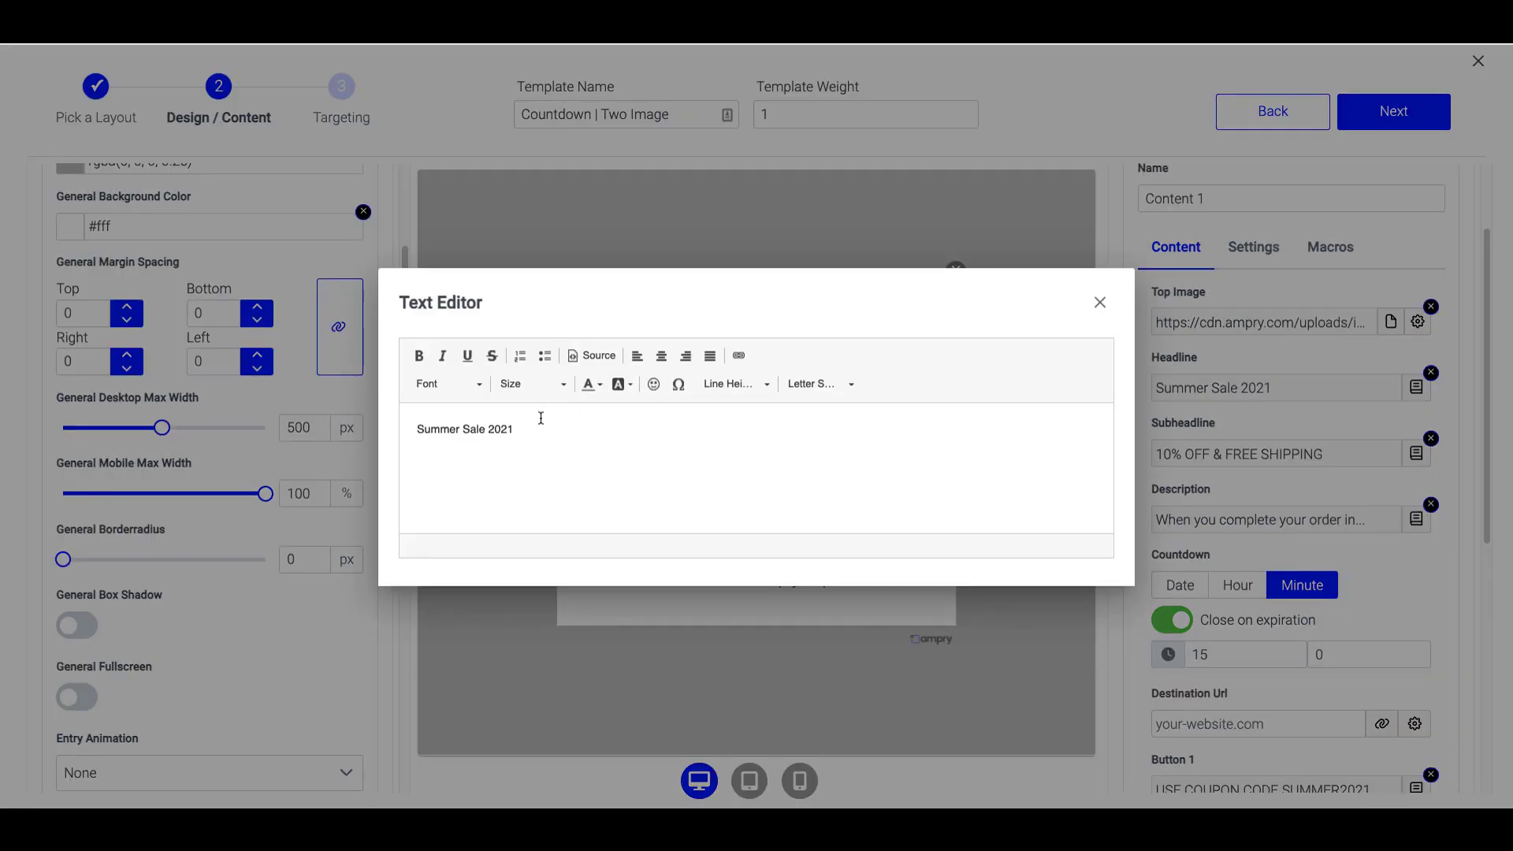
click(530, 425)
key(ctrl+a)
text(Do)
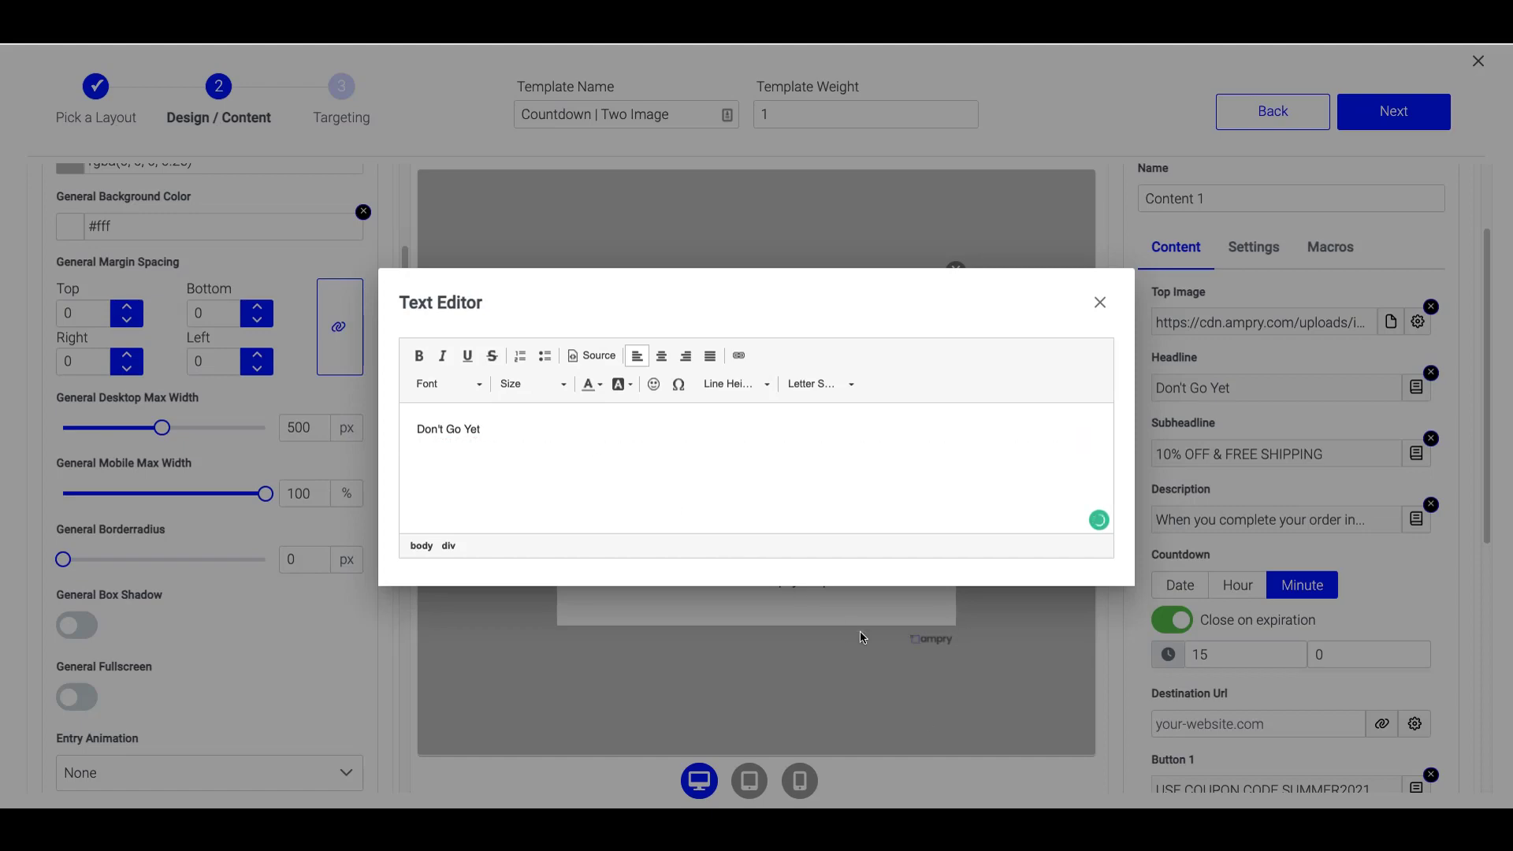
click(923, 718)
Change the subheadline text to "Get 15% Off Your Purchase"
click(1238, 446)
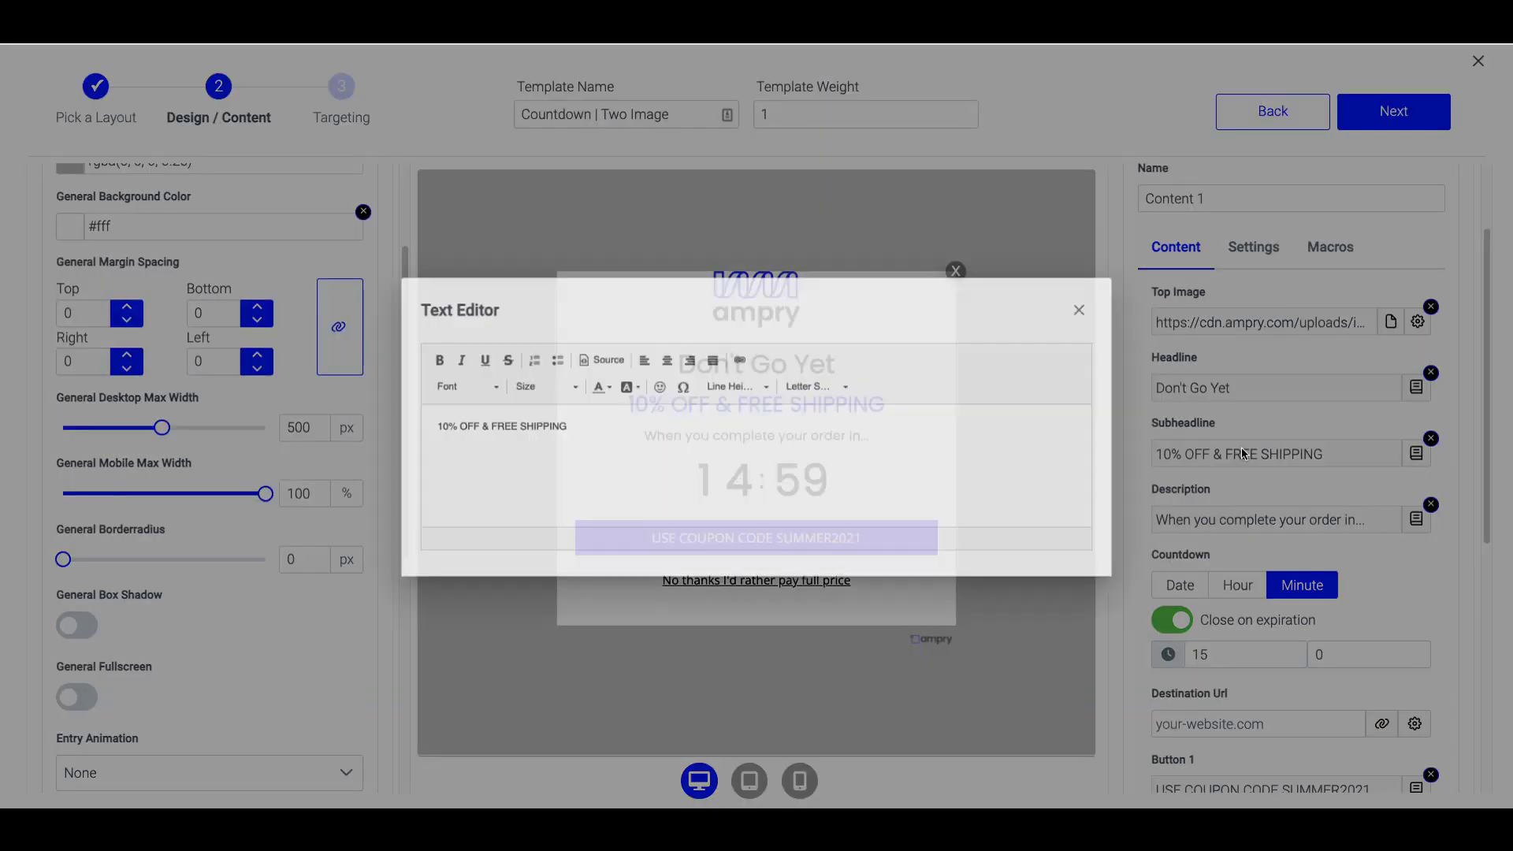
click(611, 440)
key(ctrl+a)
text(Ge)
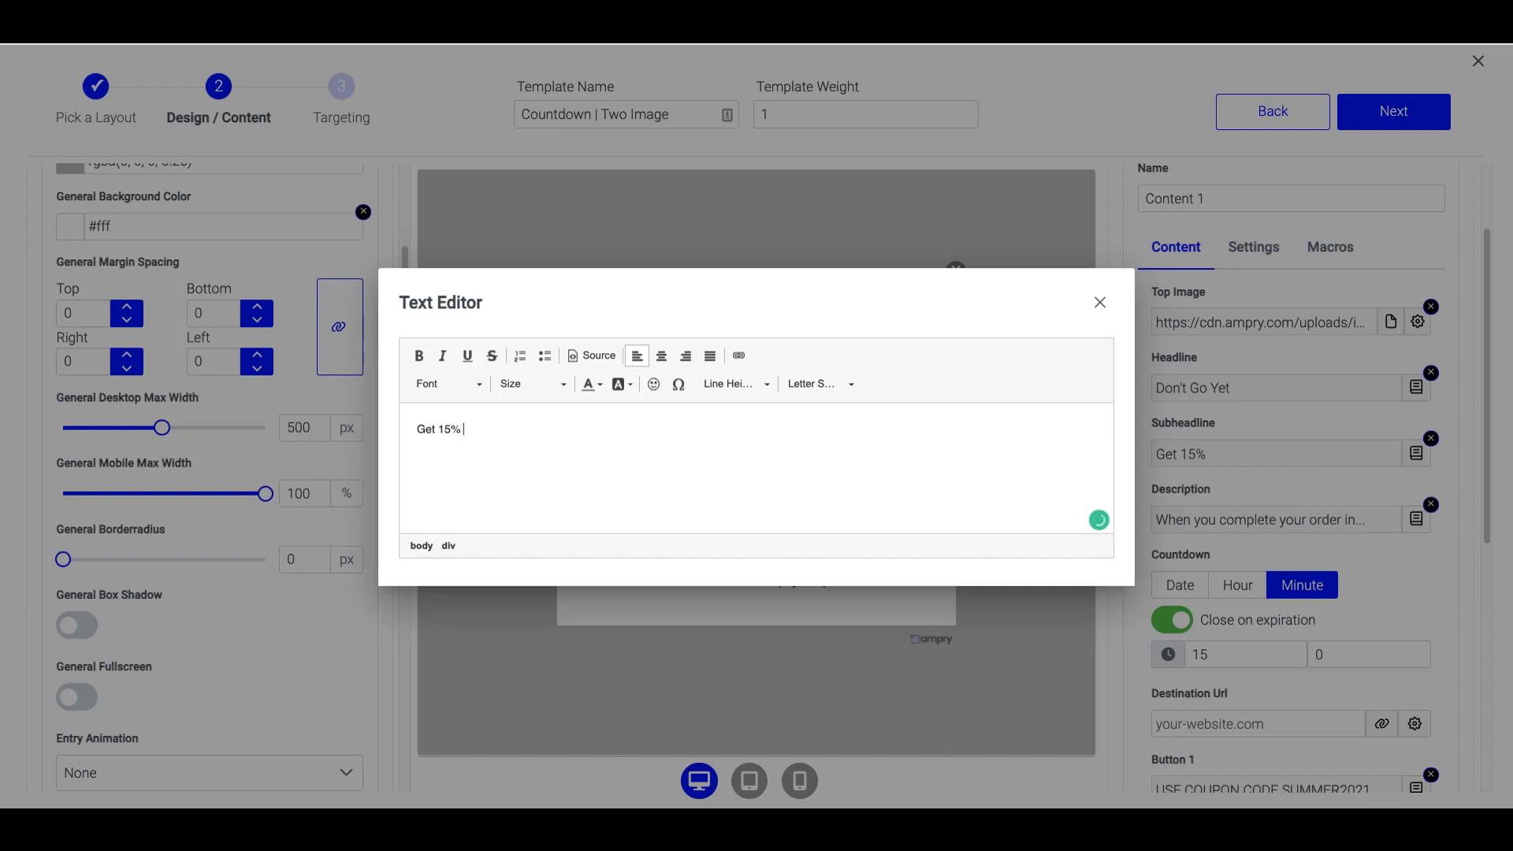
text(t 15% Off Your Purchase)
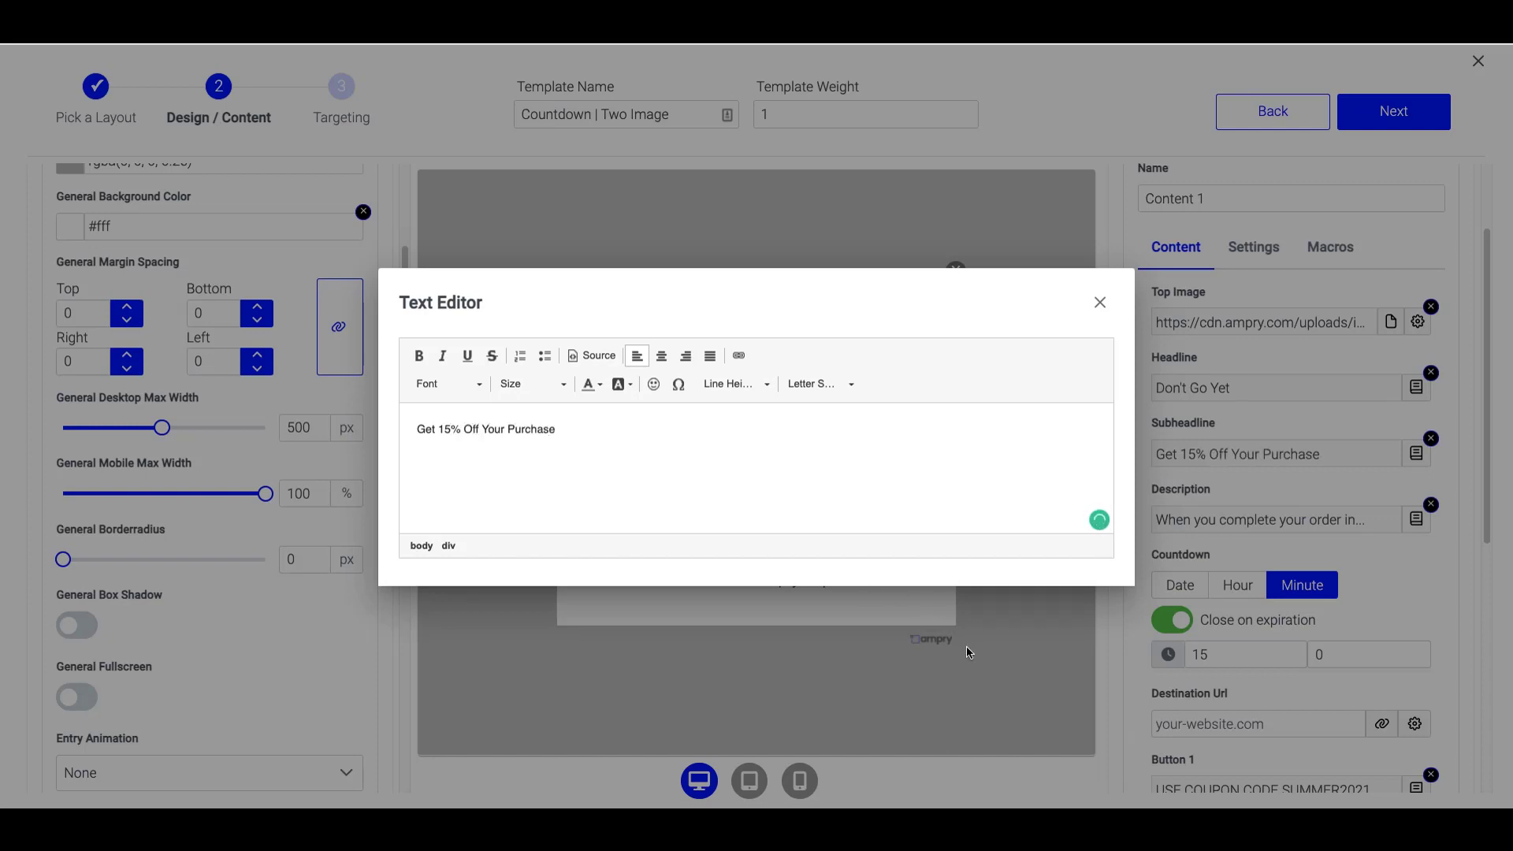
click(942, 628)
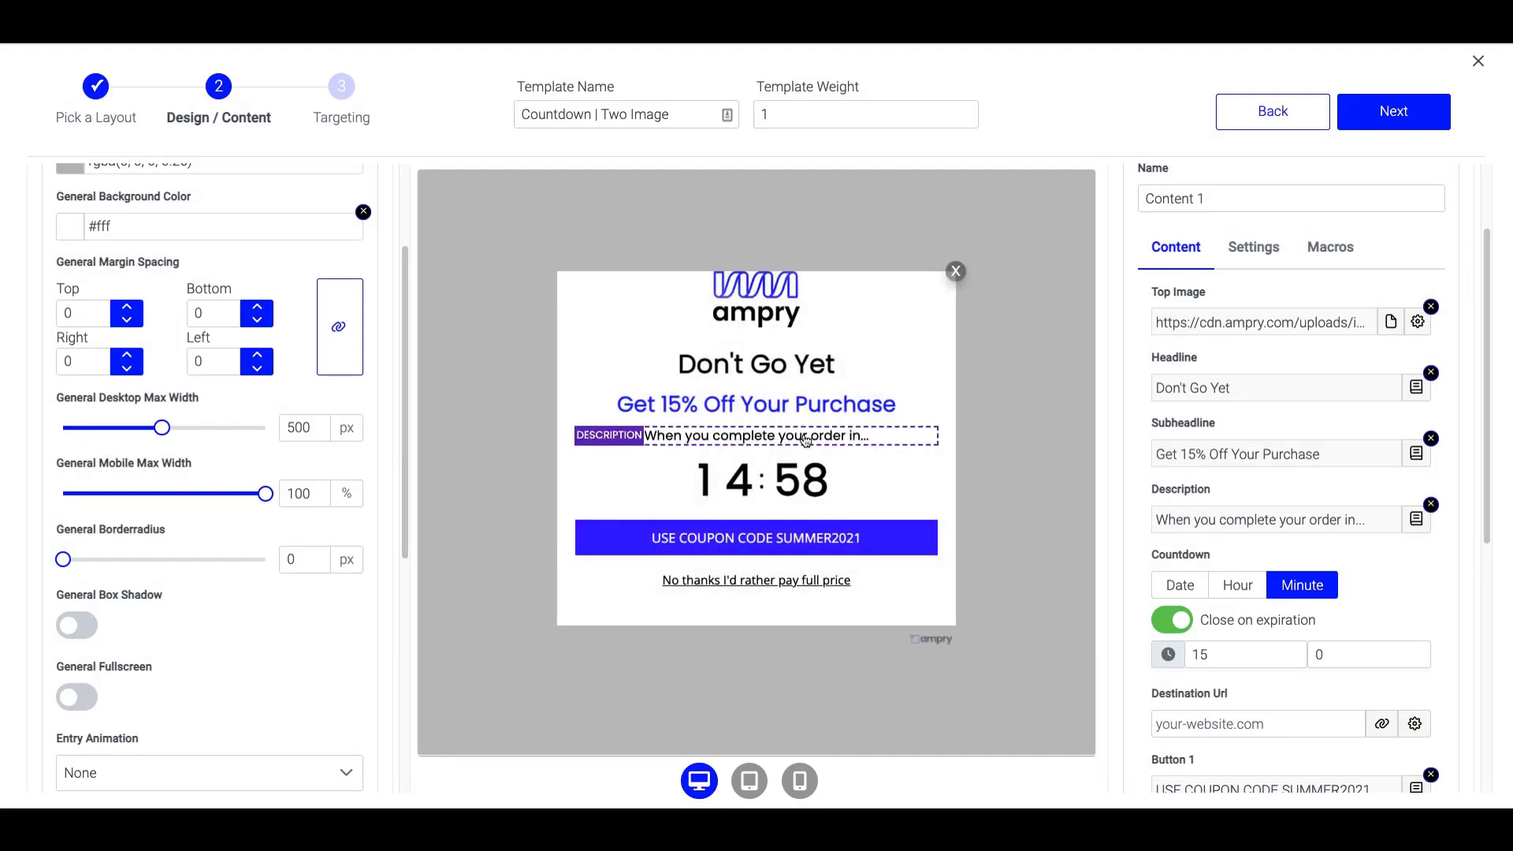
Set the countdown's duration to 10 minutes
scroll(1249, 623, down, 2)
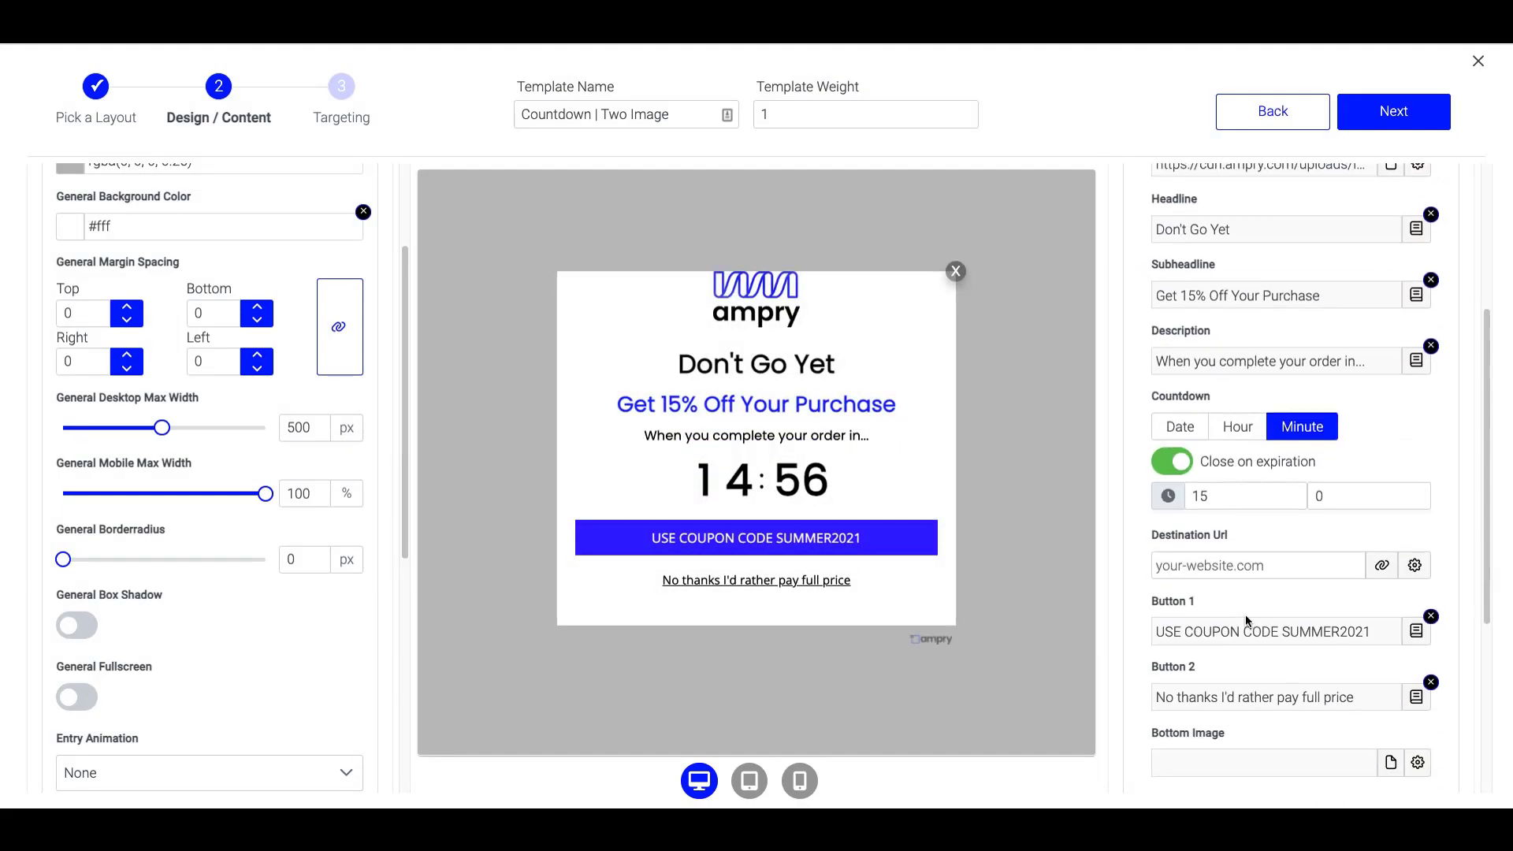
click(1220, 486)
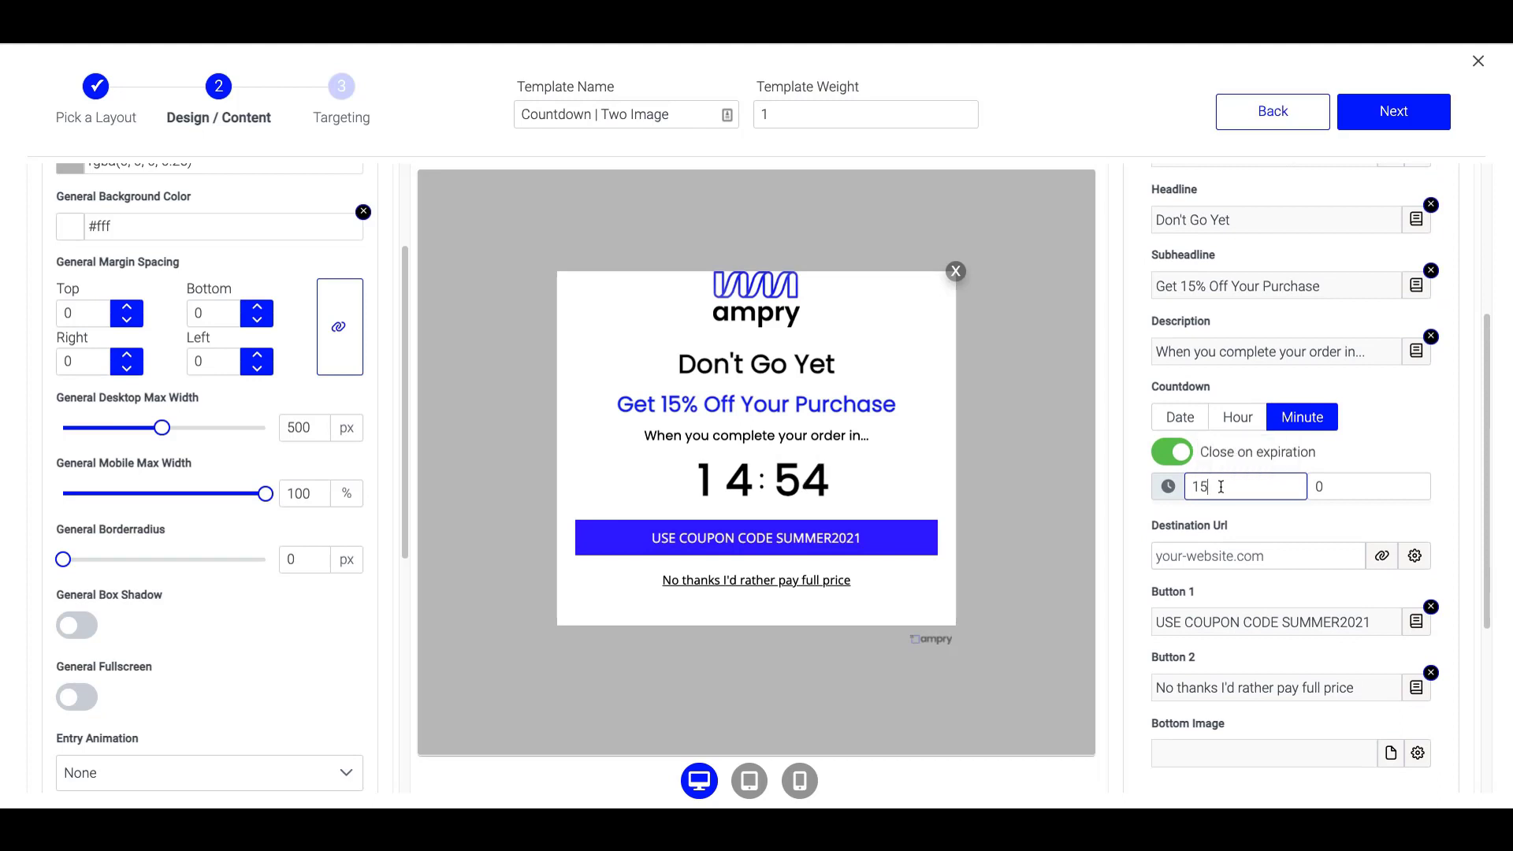
key(BackSpace)
text(0)
click(1244, 523)
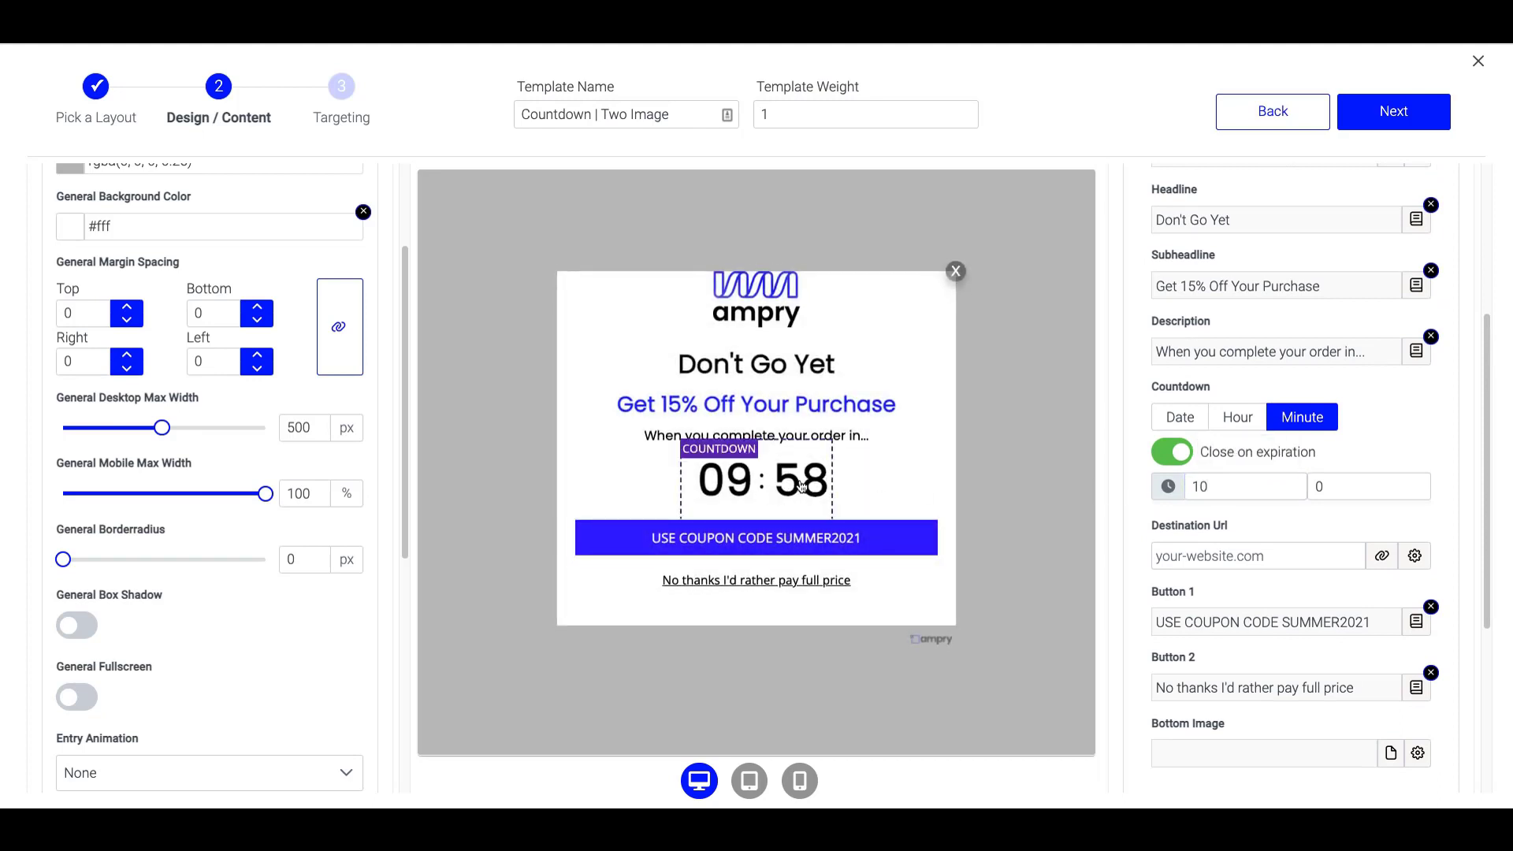
Replace the coupon code button's text with "Checkout Now"
scroll(1209, 531, down, 3)
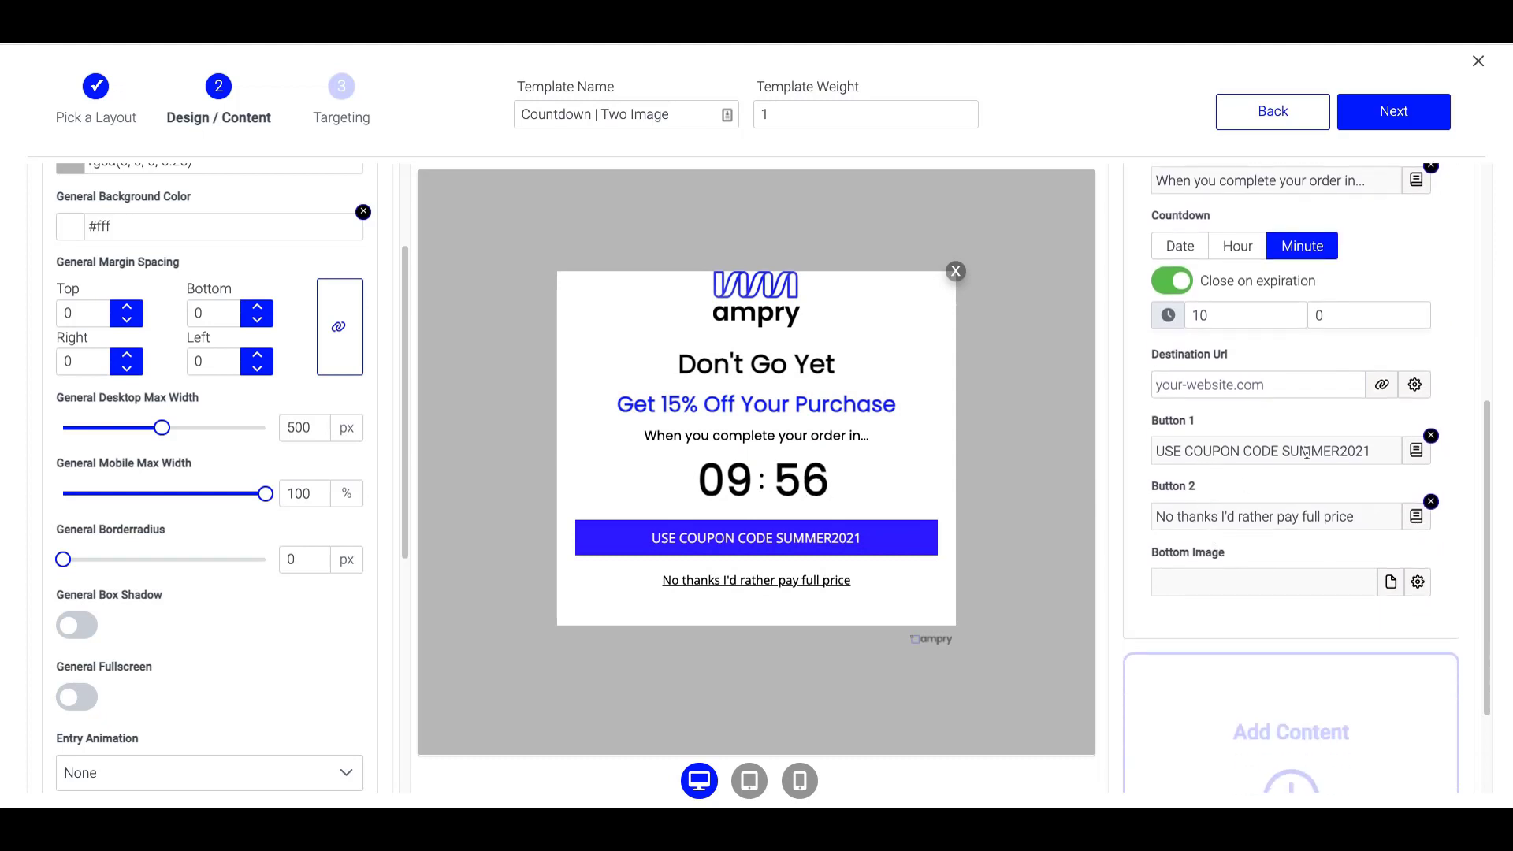
click(1306, 452)
triple_click(627, 432)
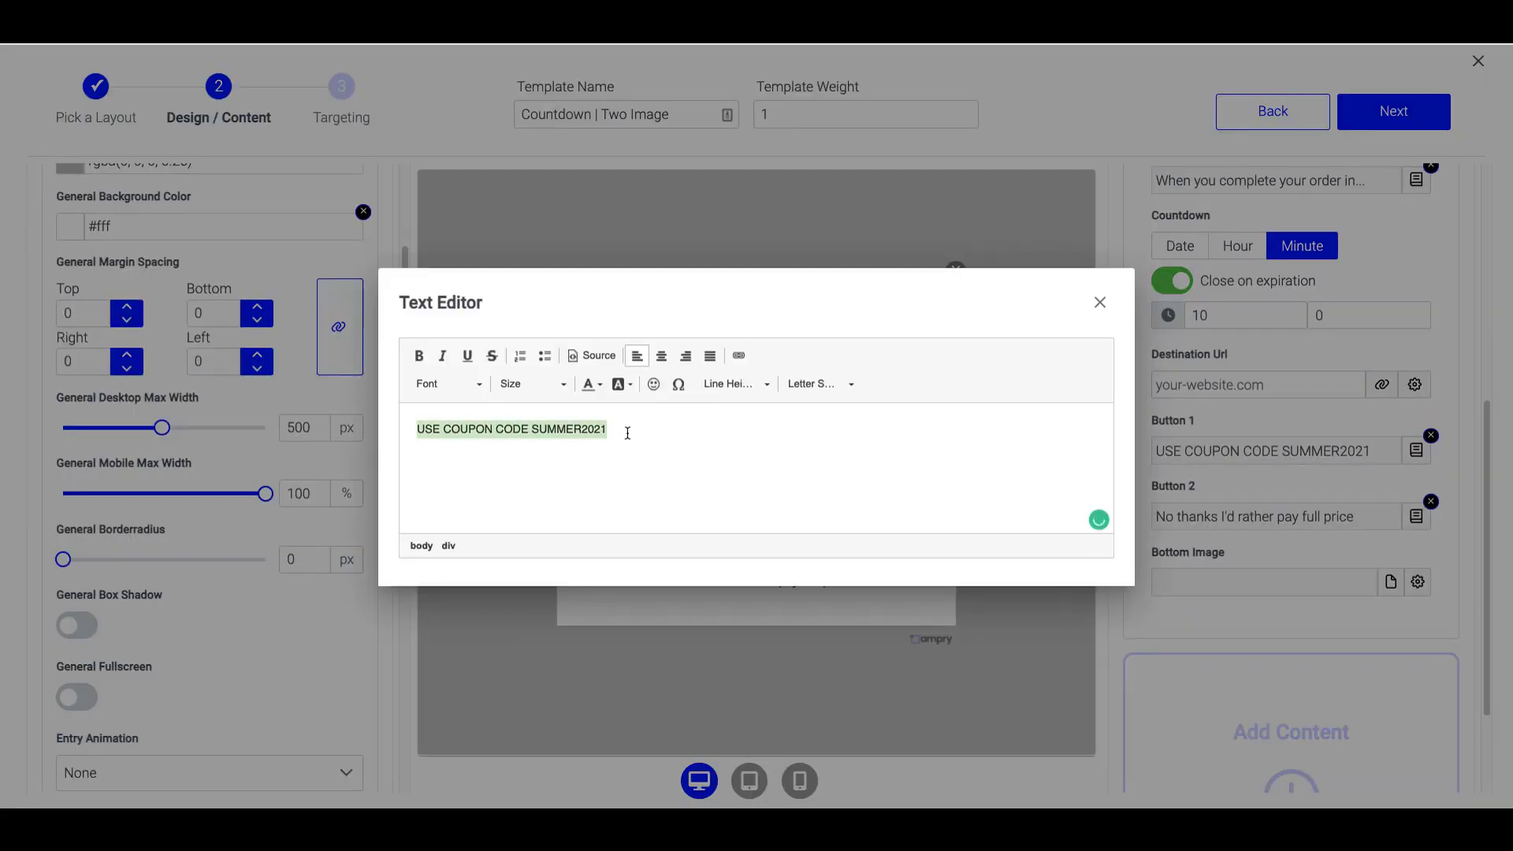
text(Checkout Now)
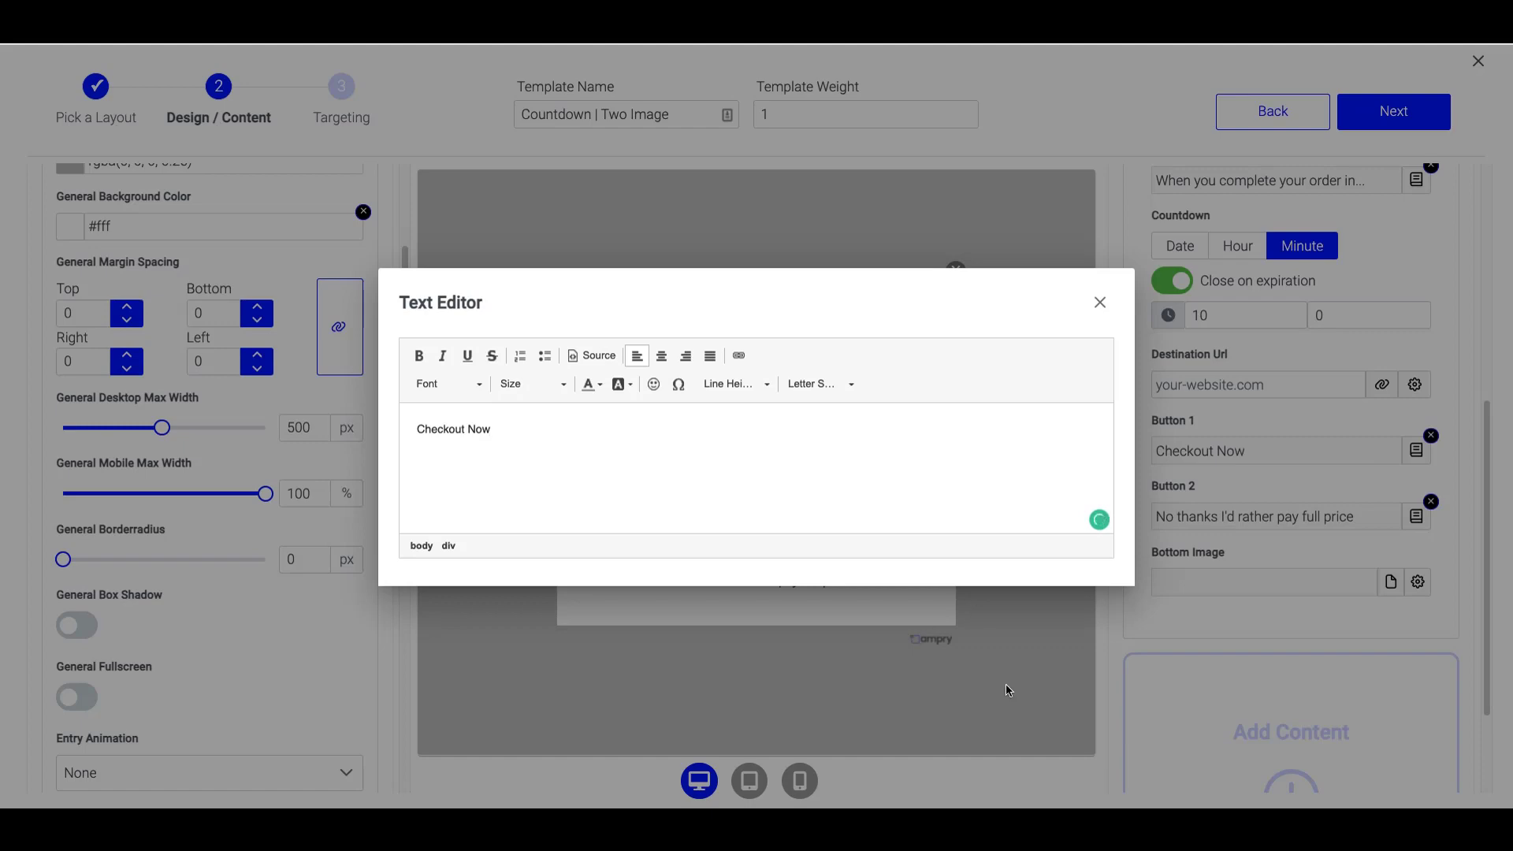
click(1008, 691)
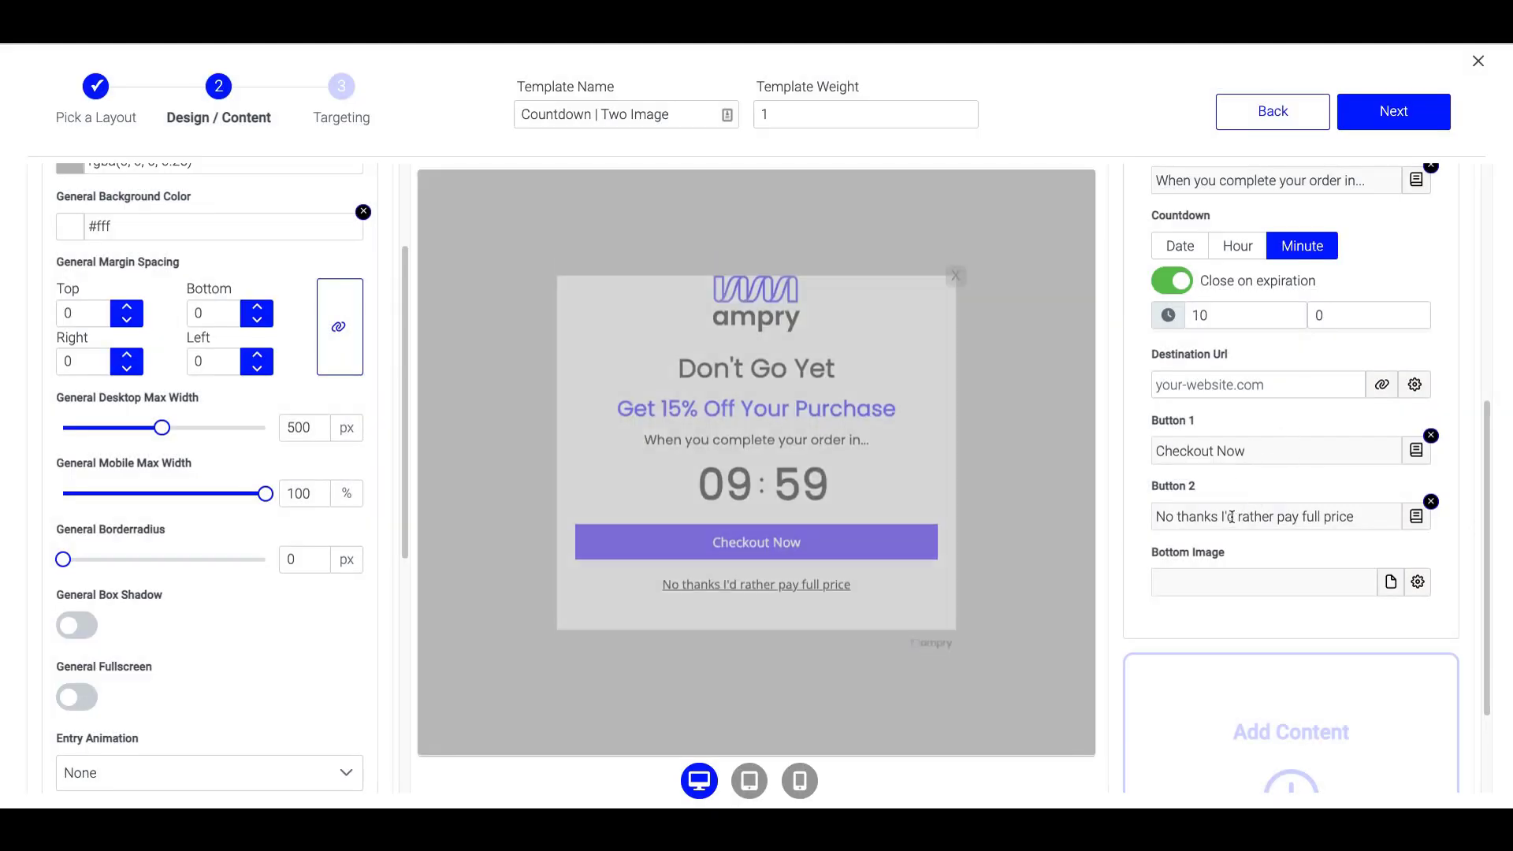
Shorten the second button's text to "No Thanks"
click(1276, 516)
drag(617, 435, 477, 432)
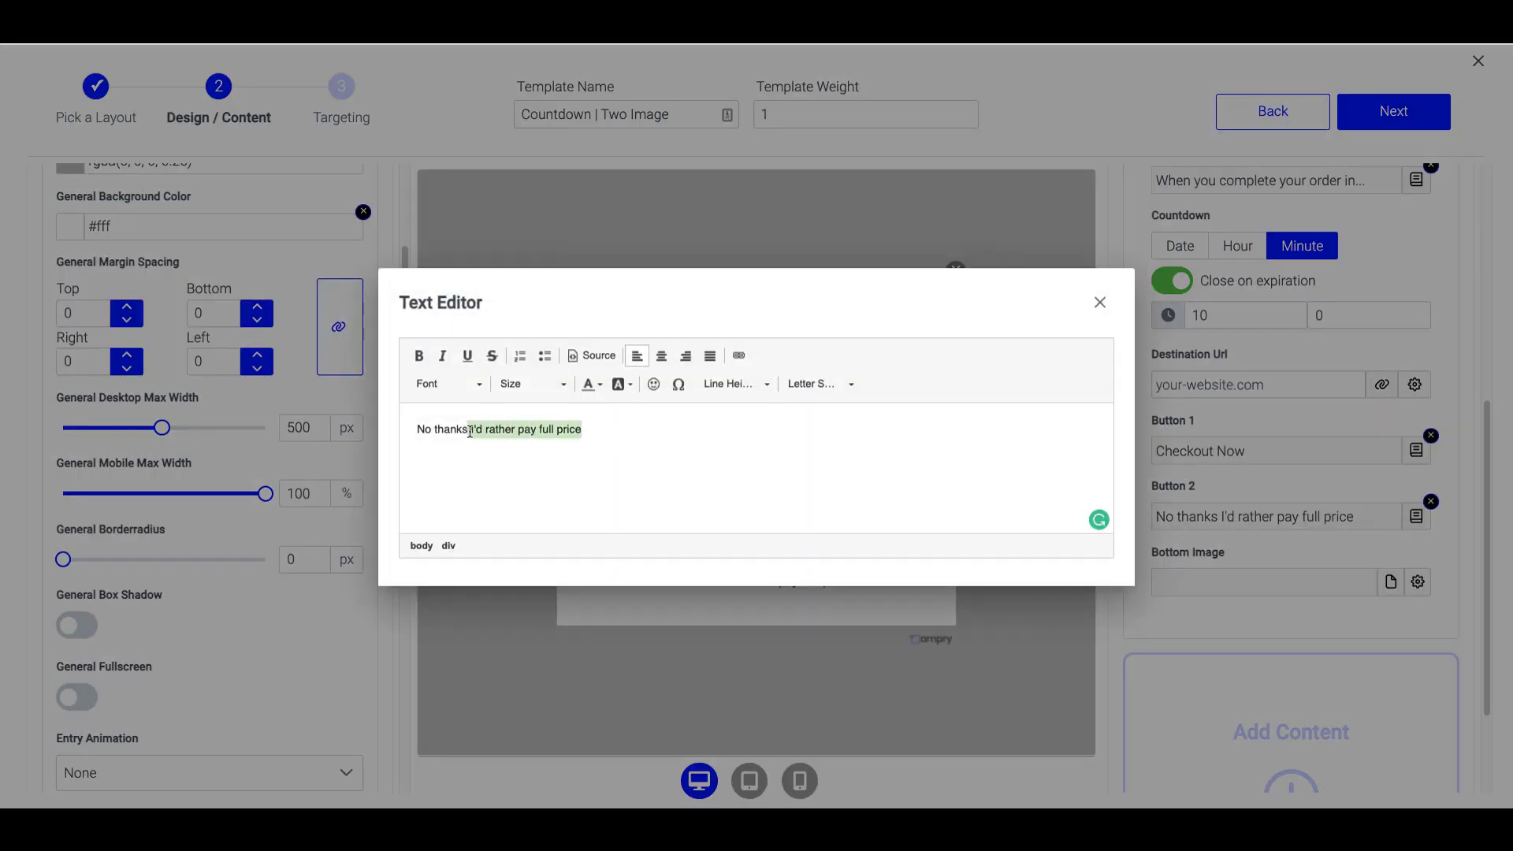
key(BackSpace)
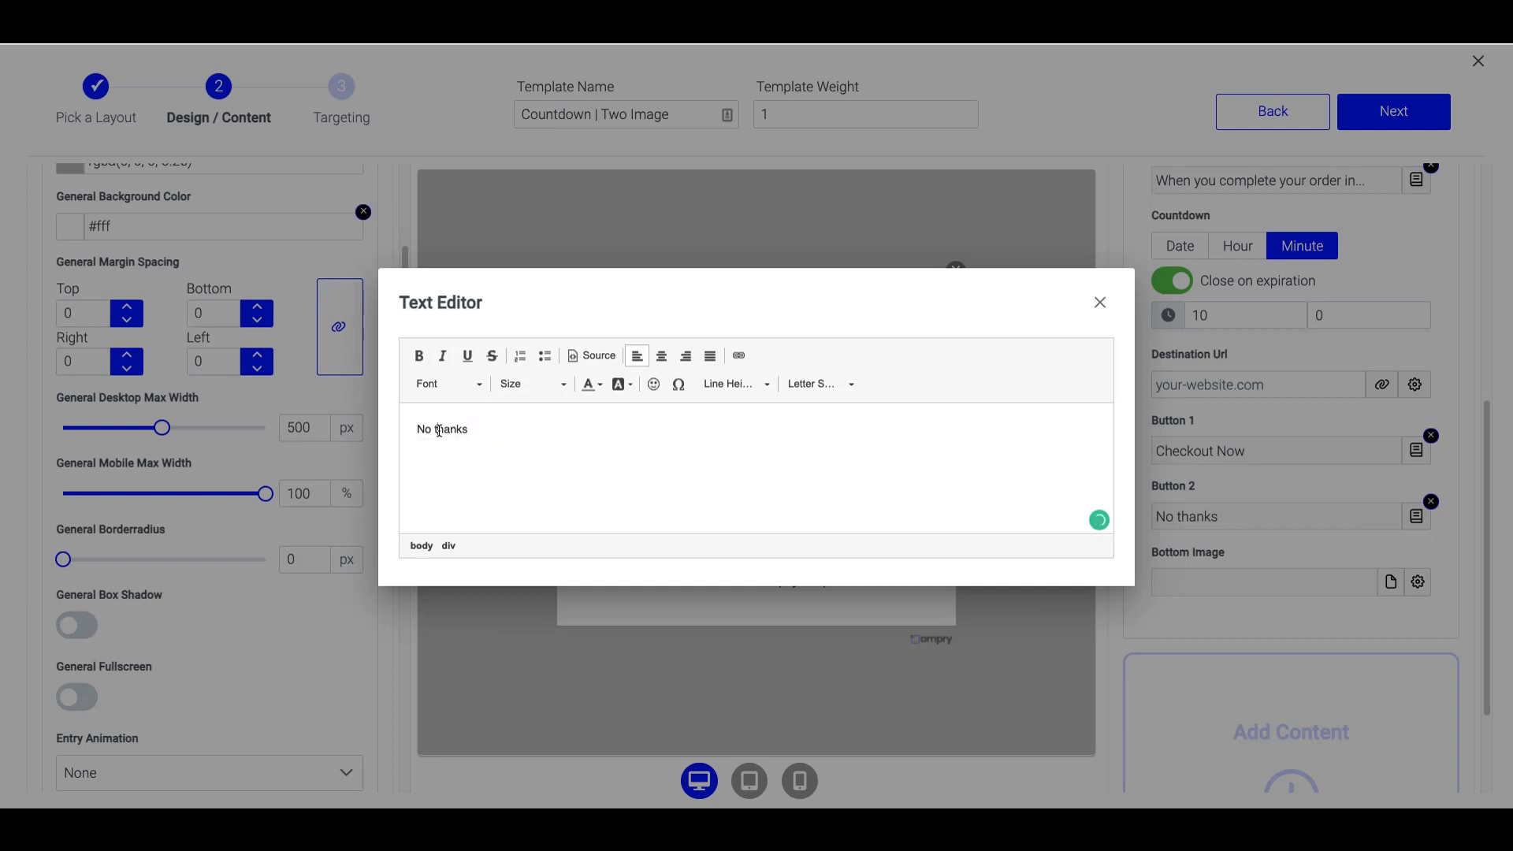
text(T)
click(783, 668)
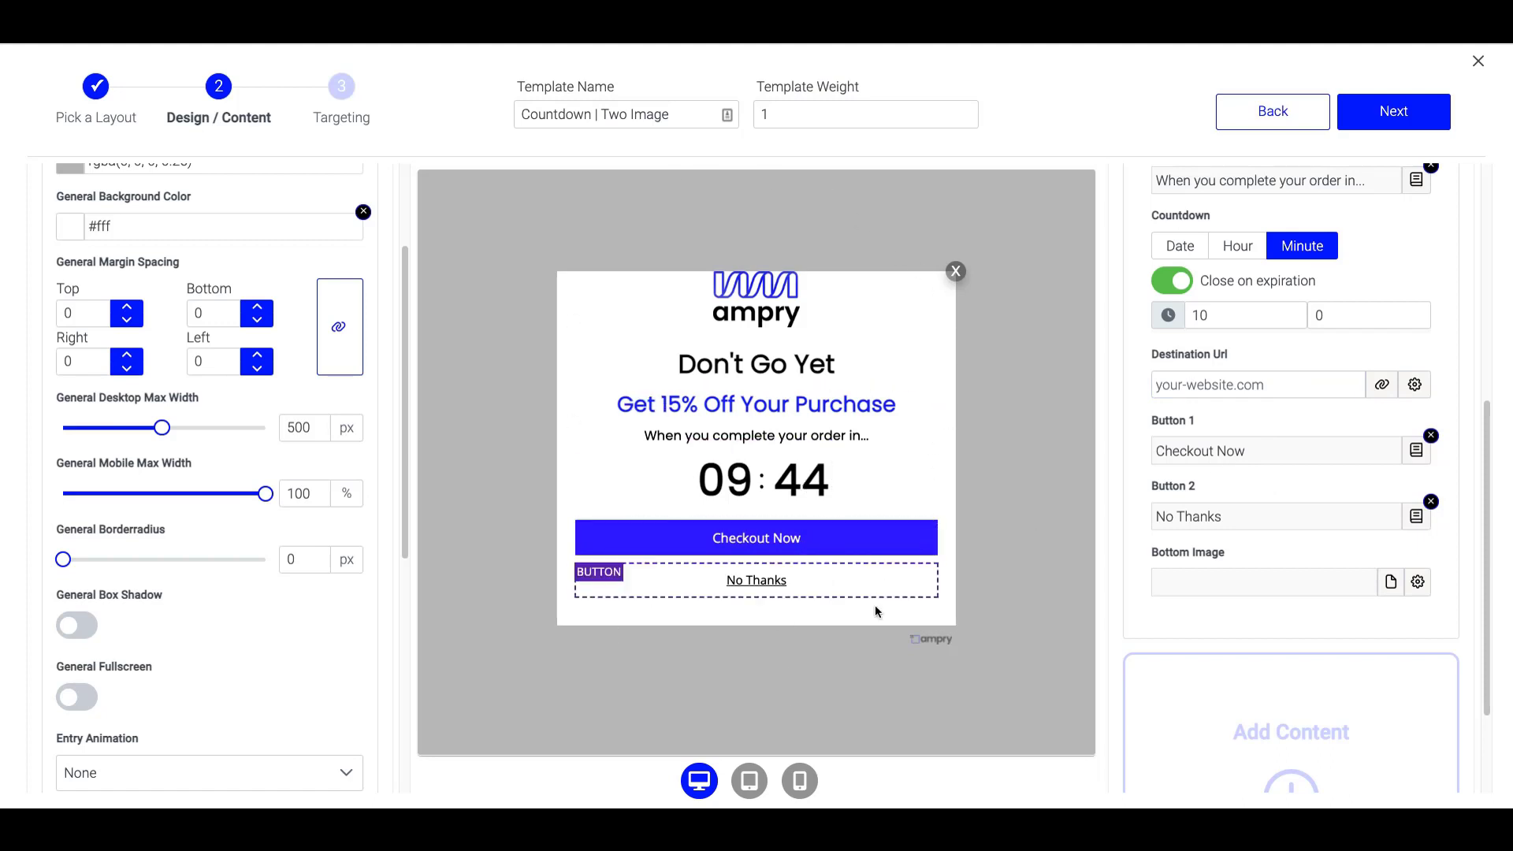
scroll(1119, 638, down, 2)
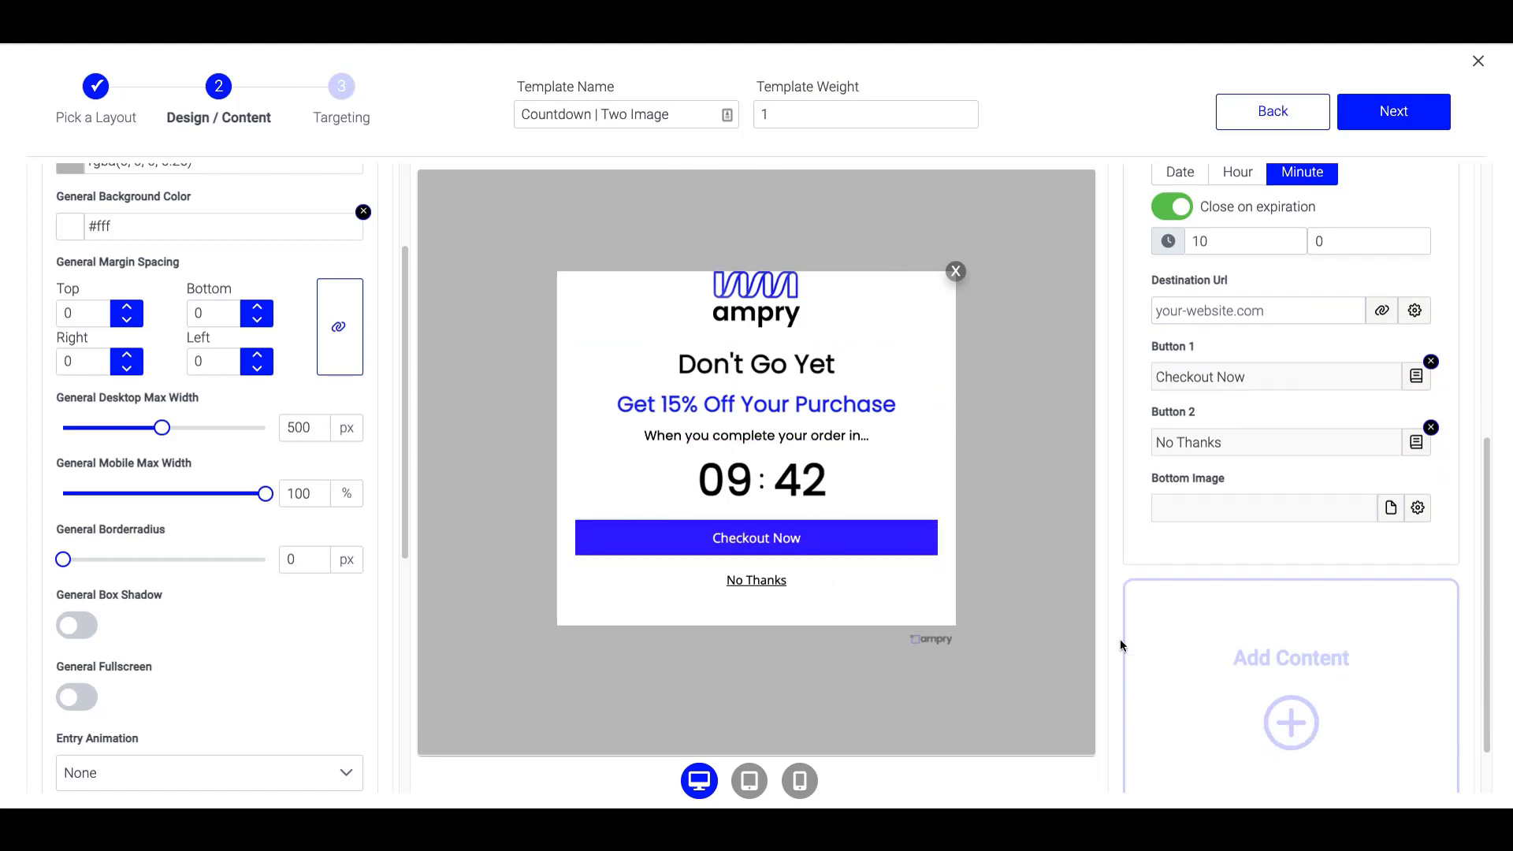
scroll(1328, 452, up, 7)
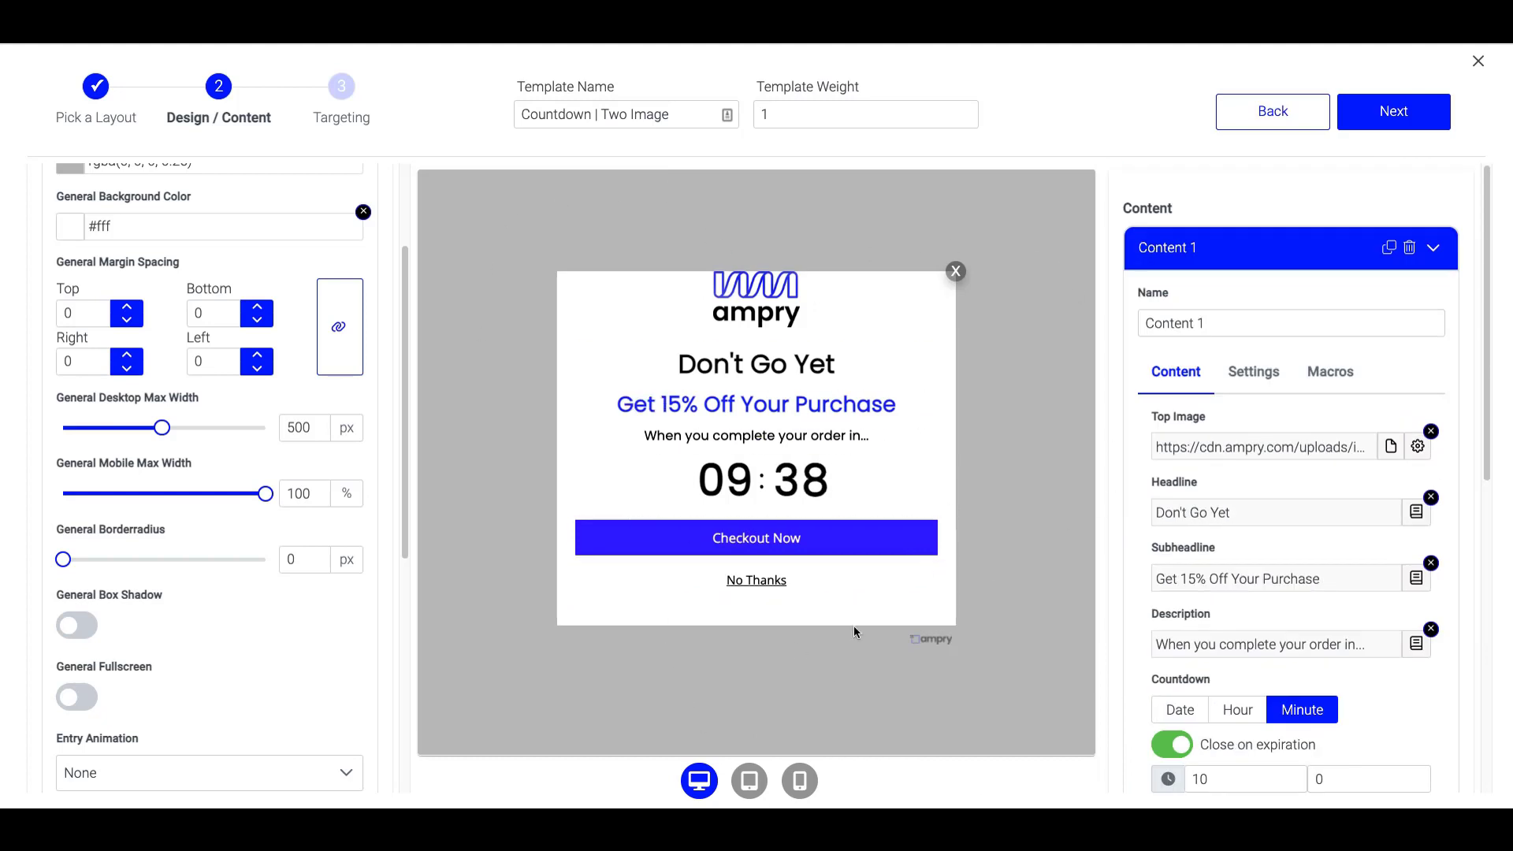
Check the popup in tablet and mobile previews, setting the headline font size to 34 px and the countdown's mobile font size to 31 px
click(748, 780)
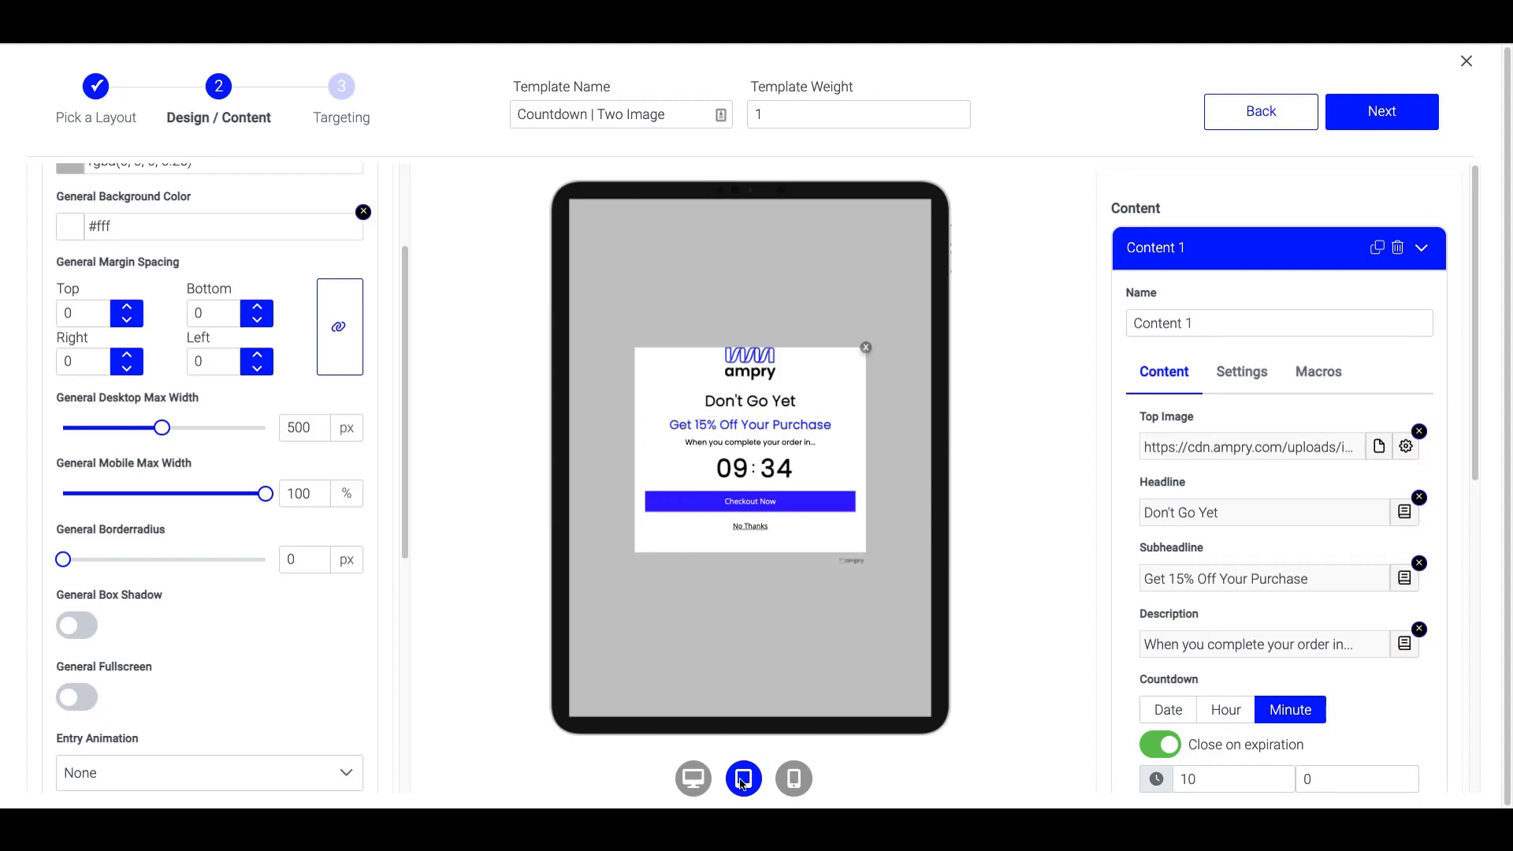
click(794, 779)
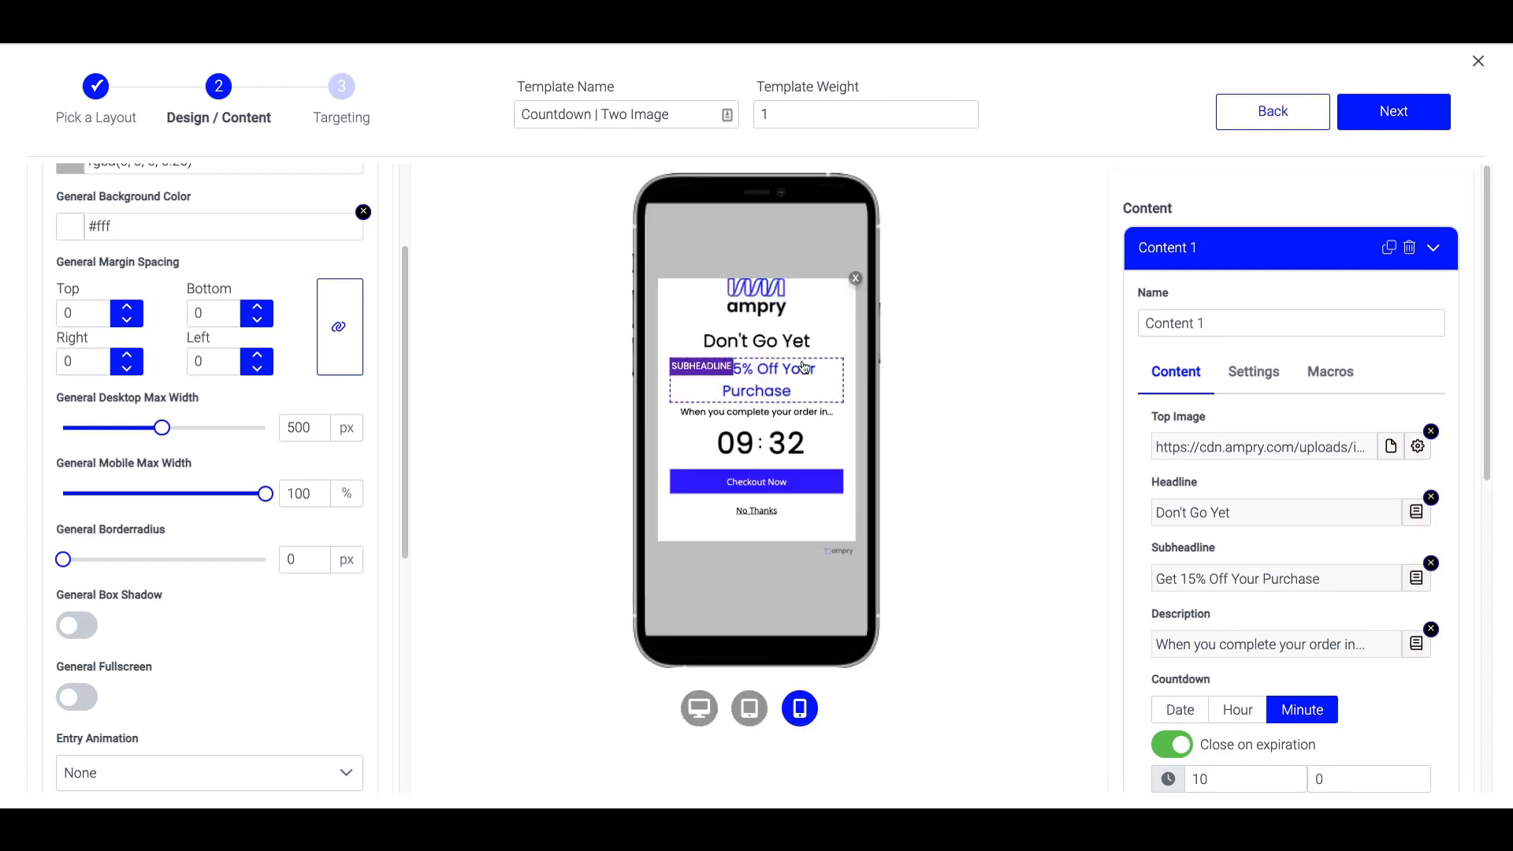
click(761, 341)
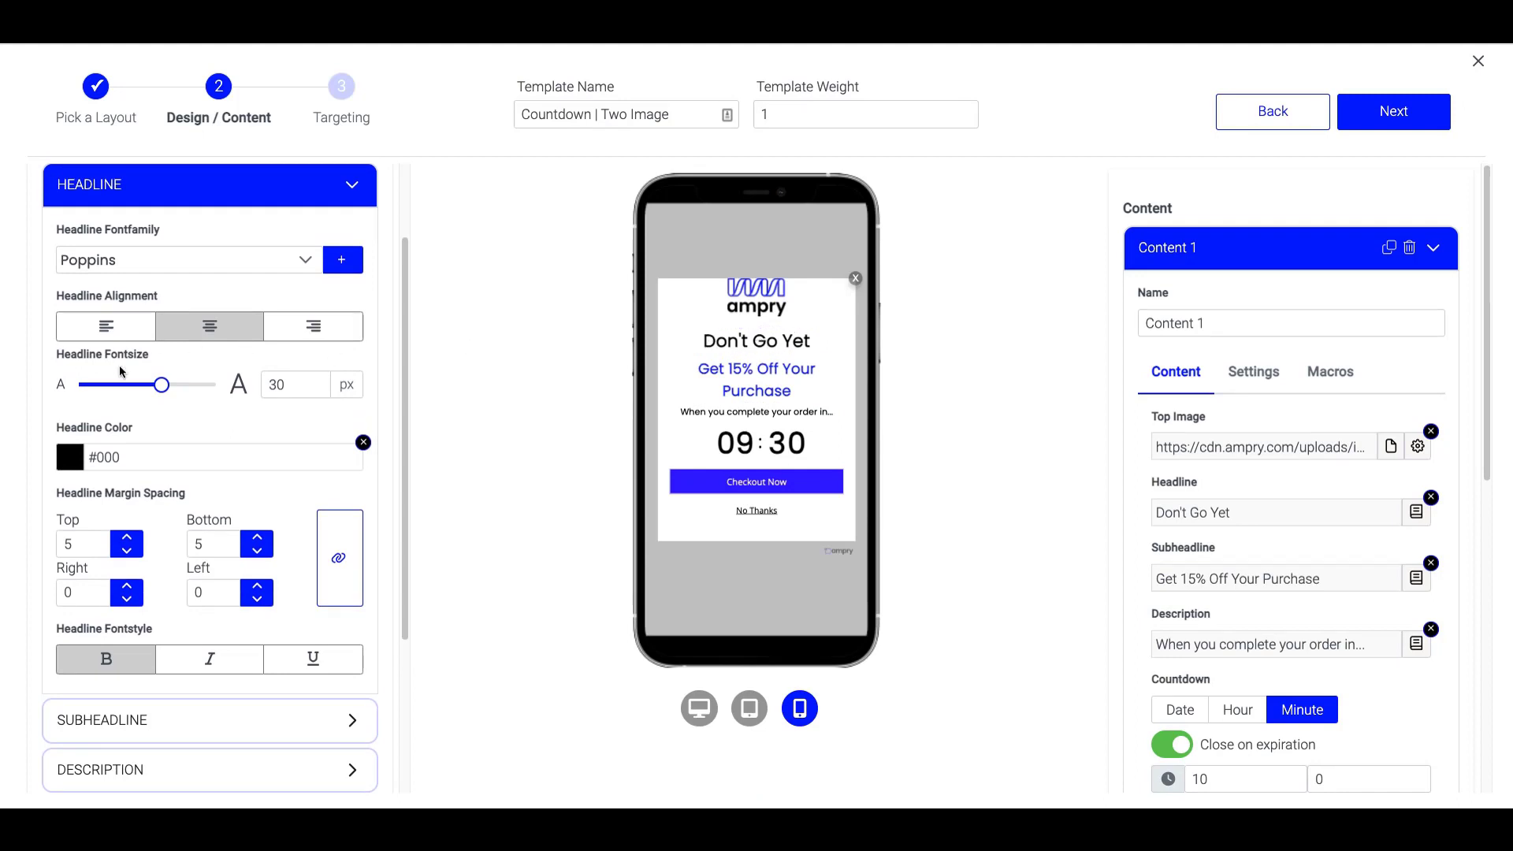
drag(164, 386, 179, 385)
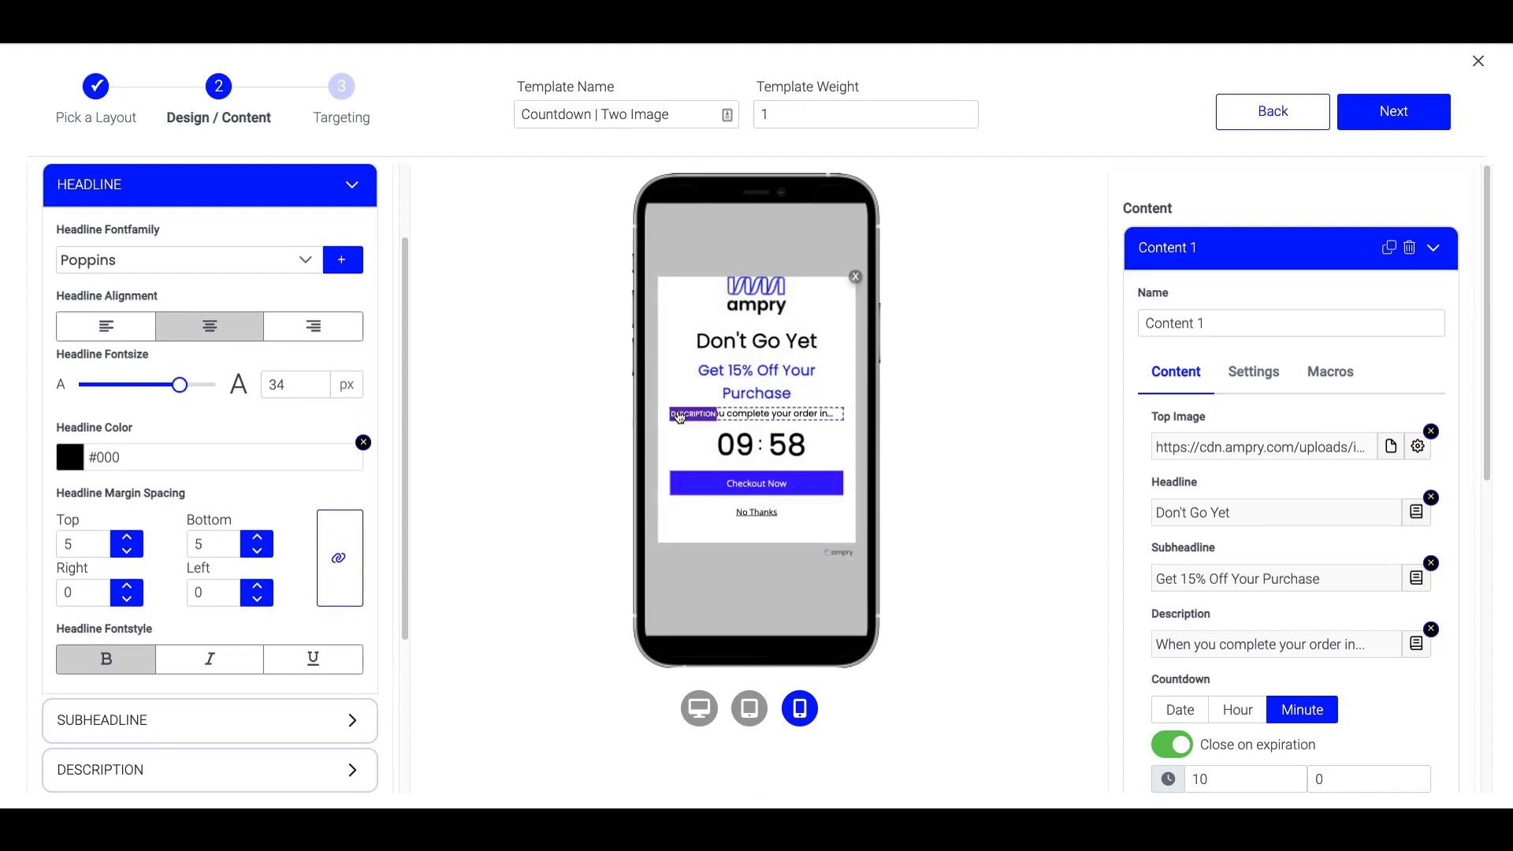
click(765, 454)
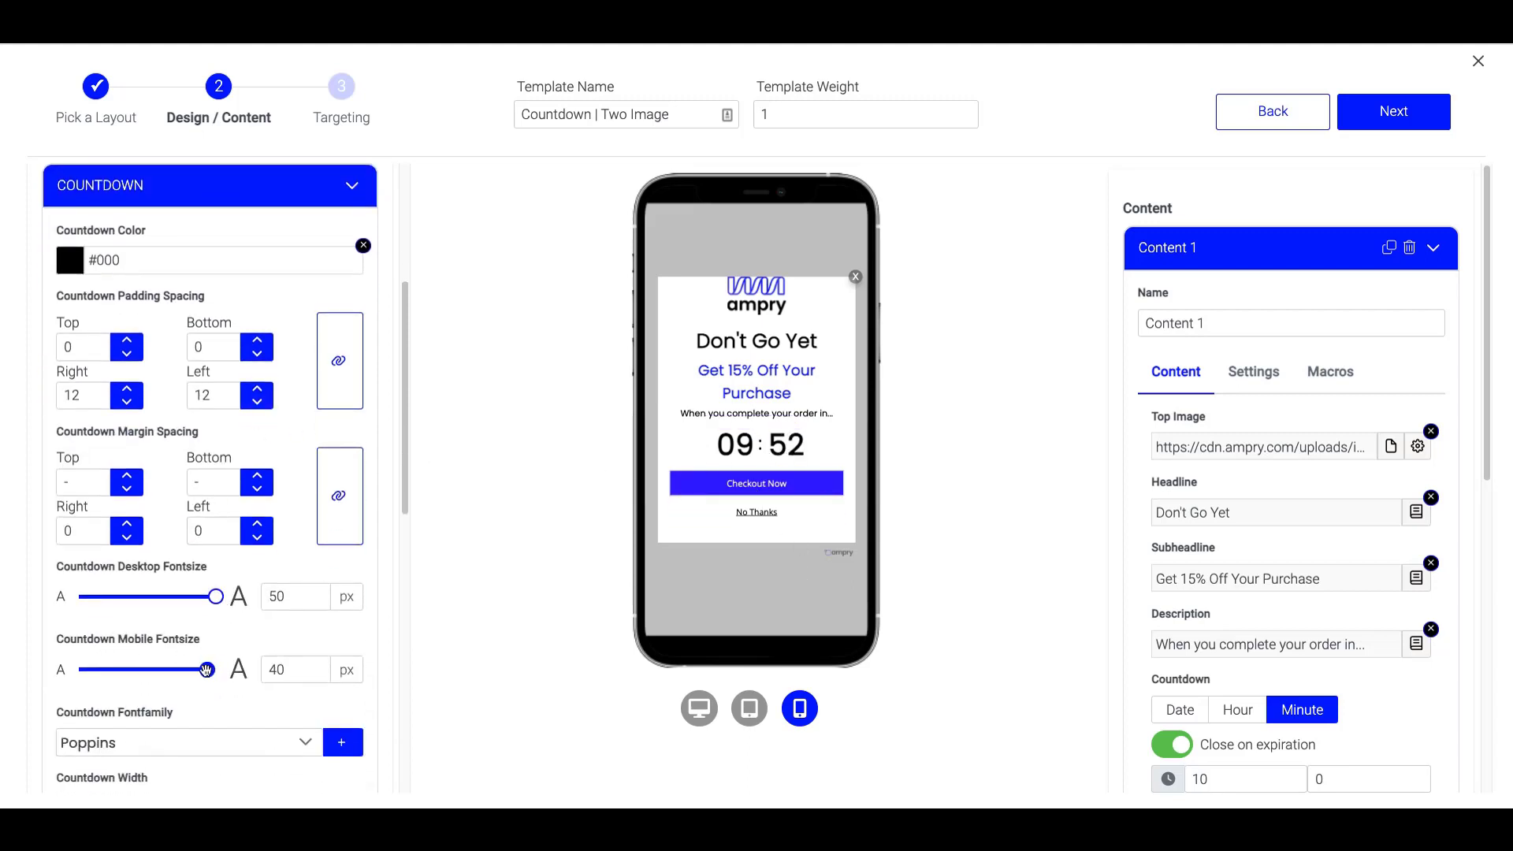
drag(207, 668, 178, 670)
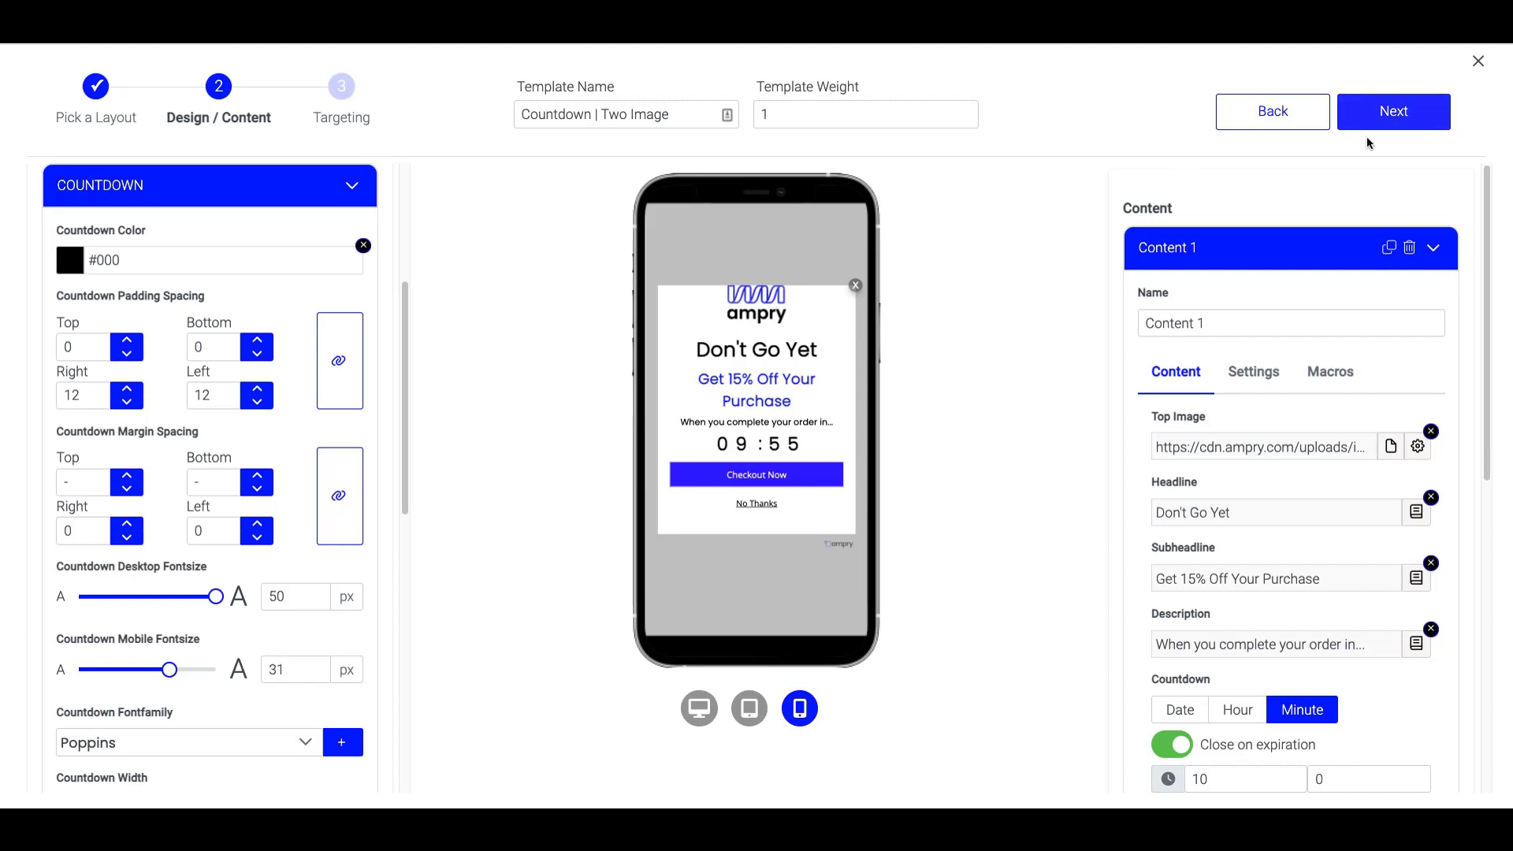
Add a Converted Events targeting condition that hides the popup for the Sale event, and create the template
click(1392, 117)
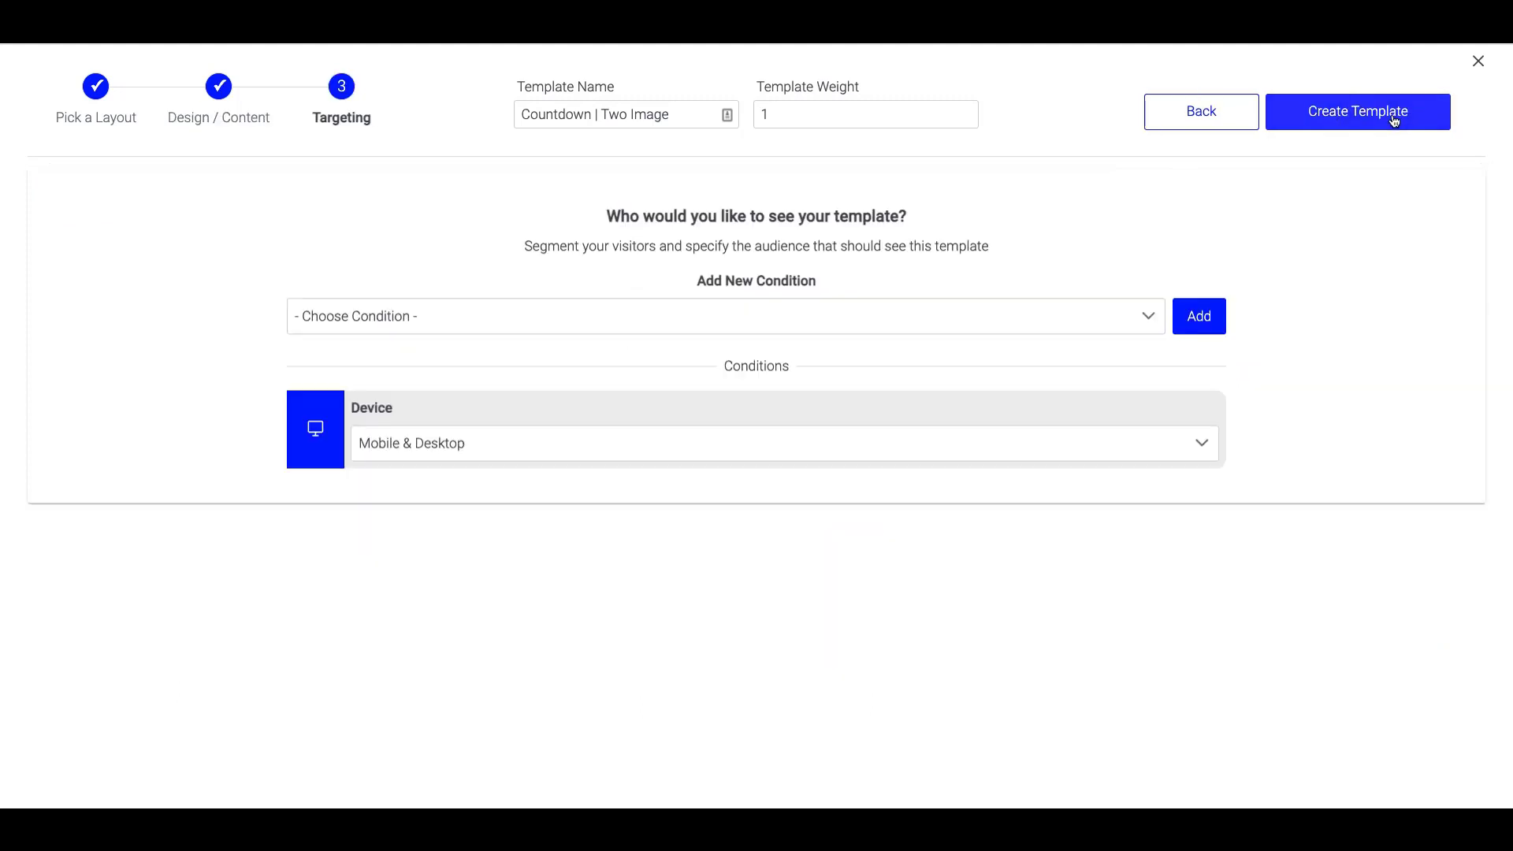
click(643, 321)
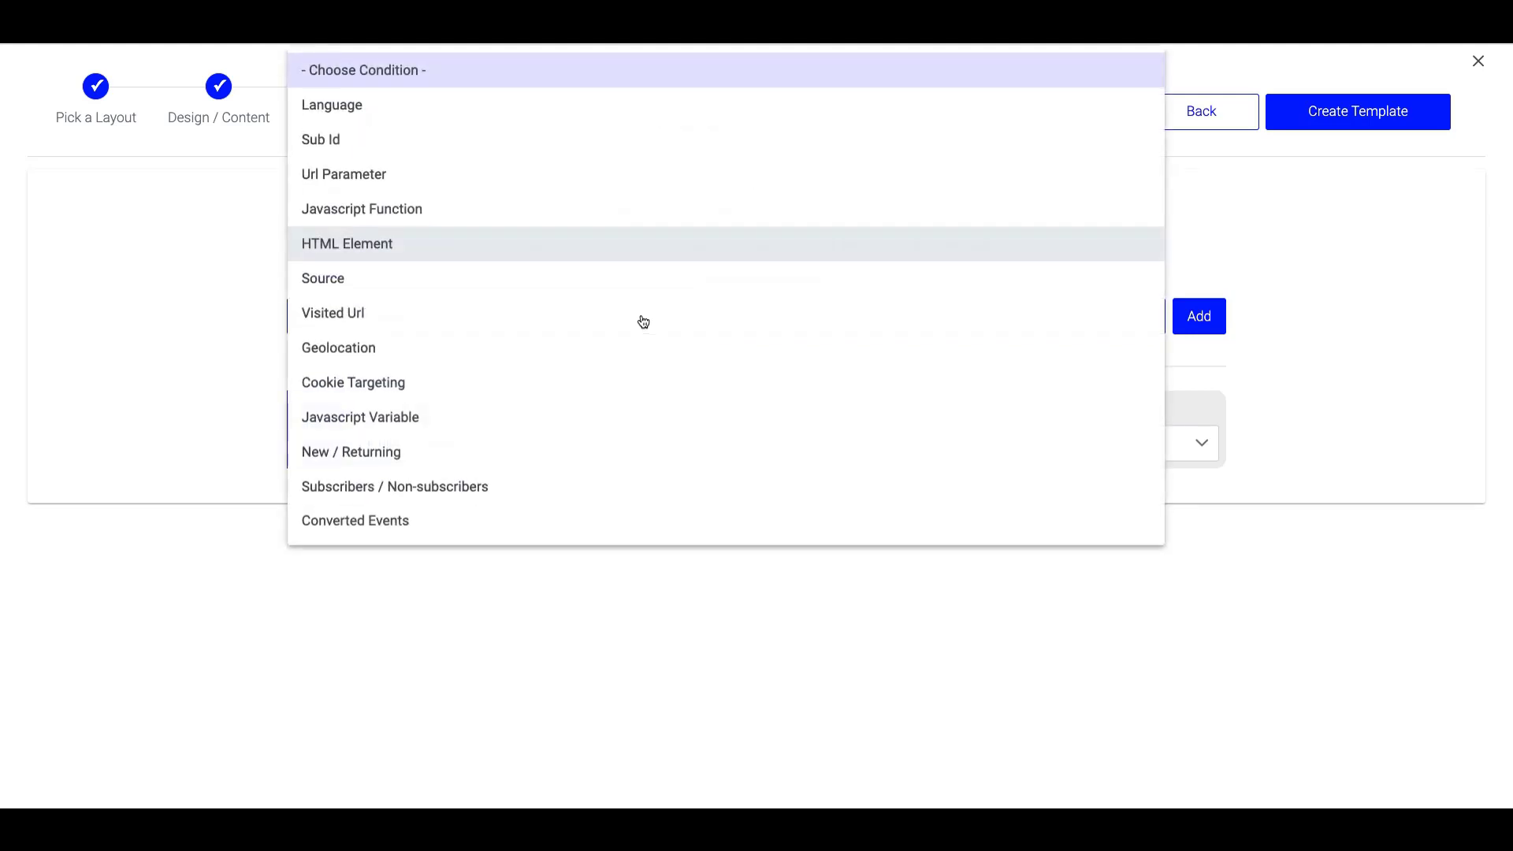
click(409, 521)
click(1198, 317)
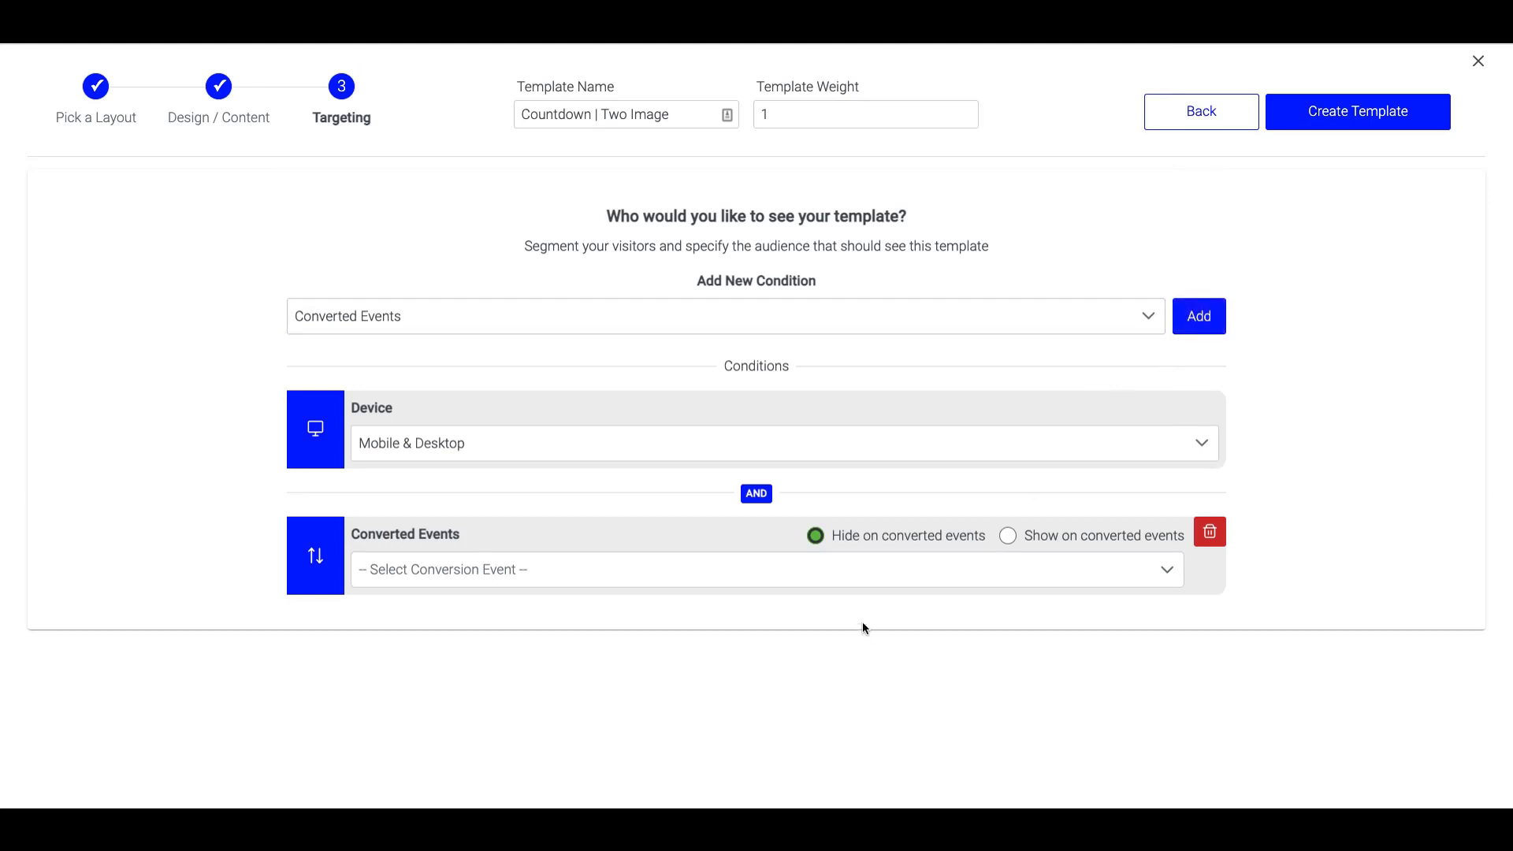
click(839, 568)
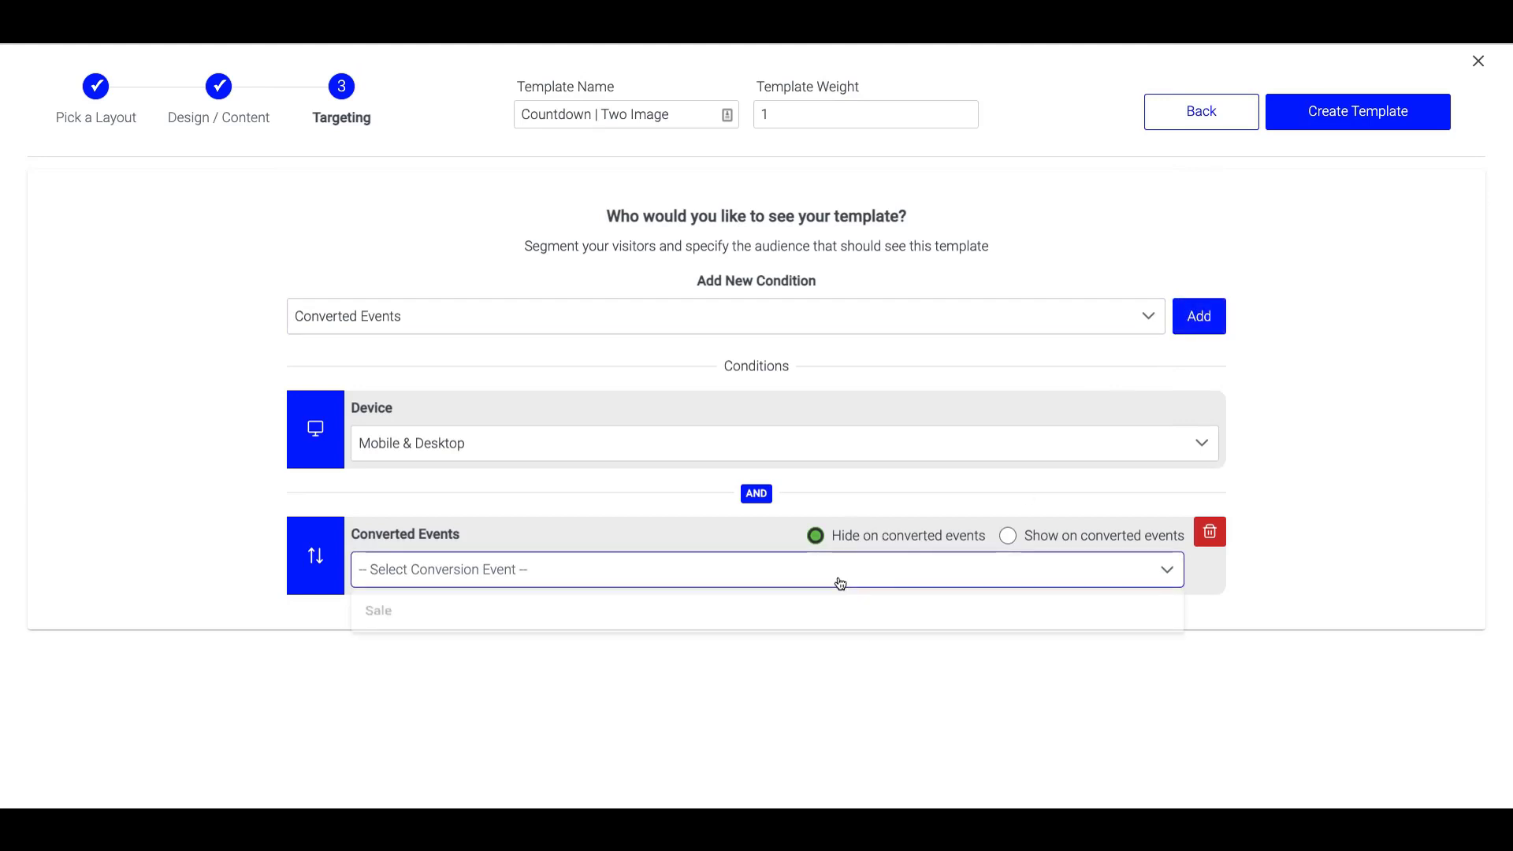
click(626, 615)
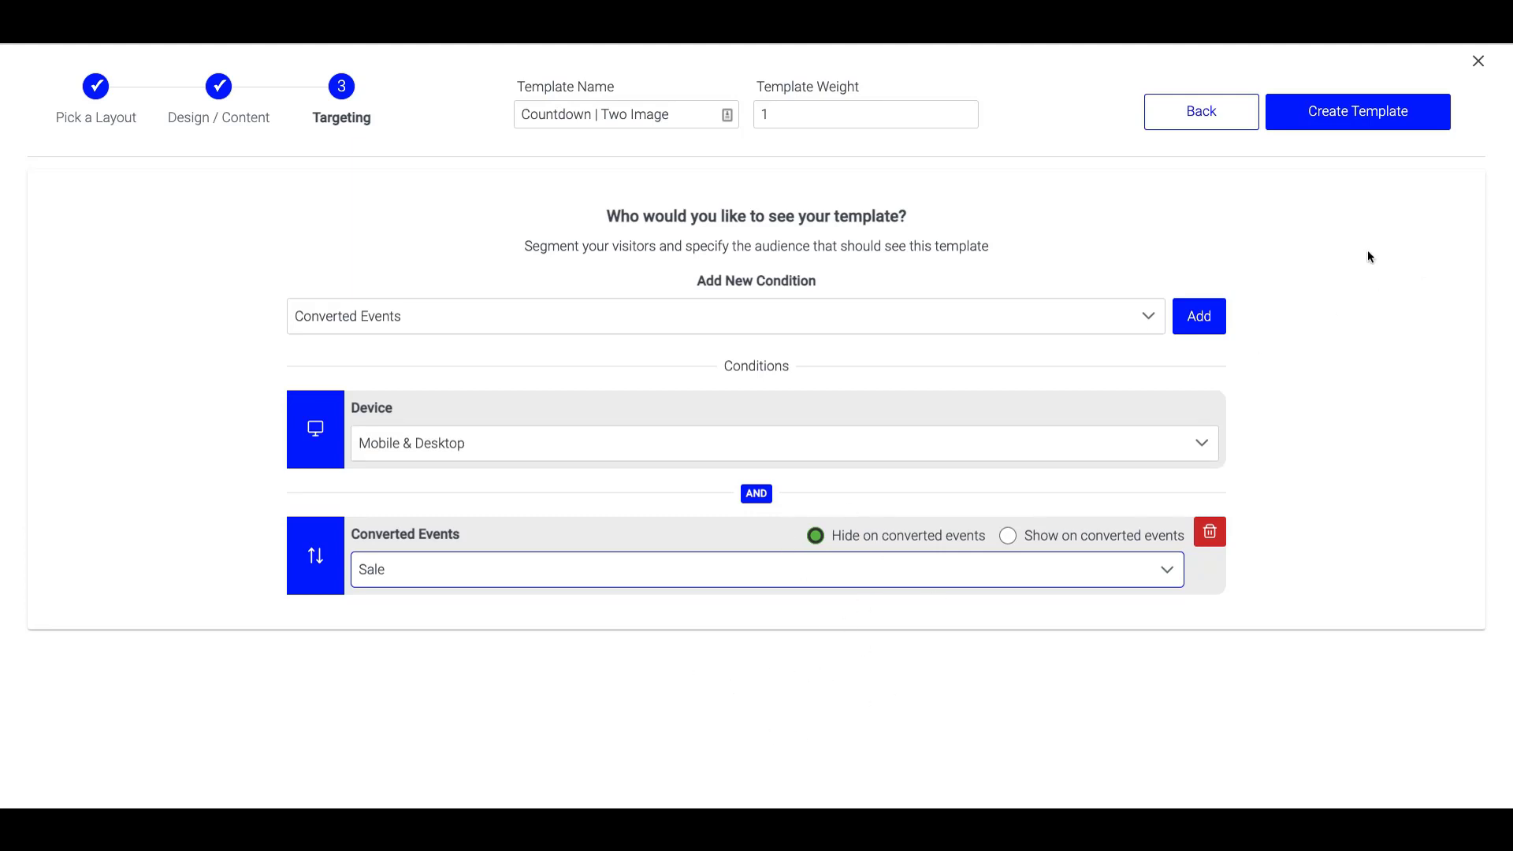
click(1368, 115)
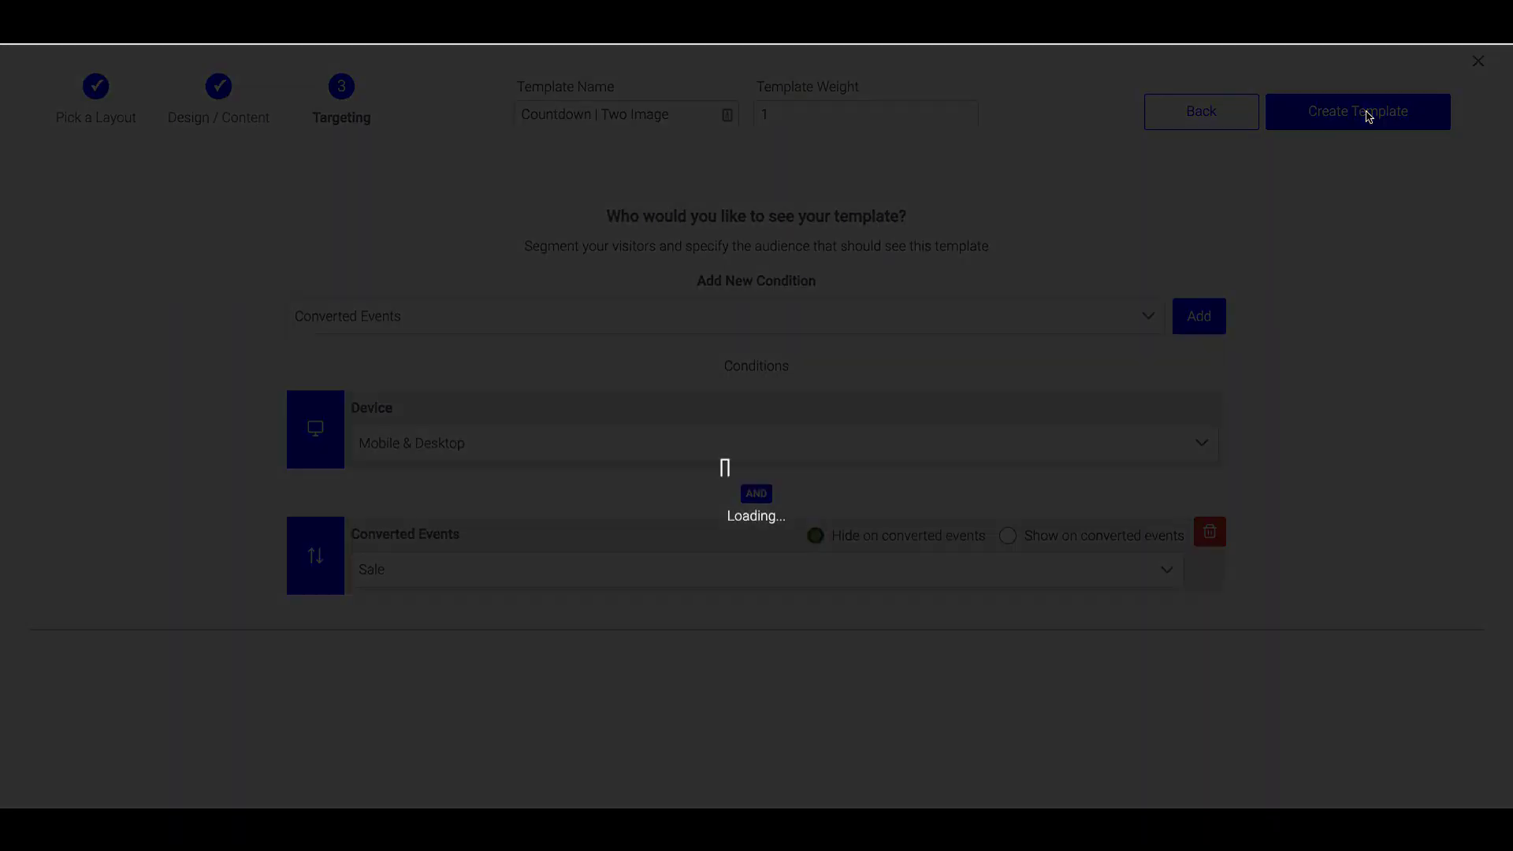